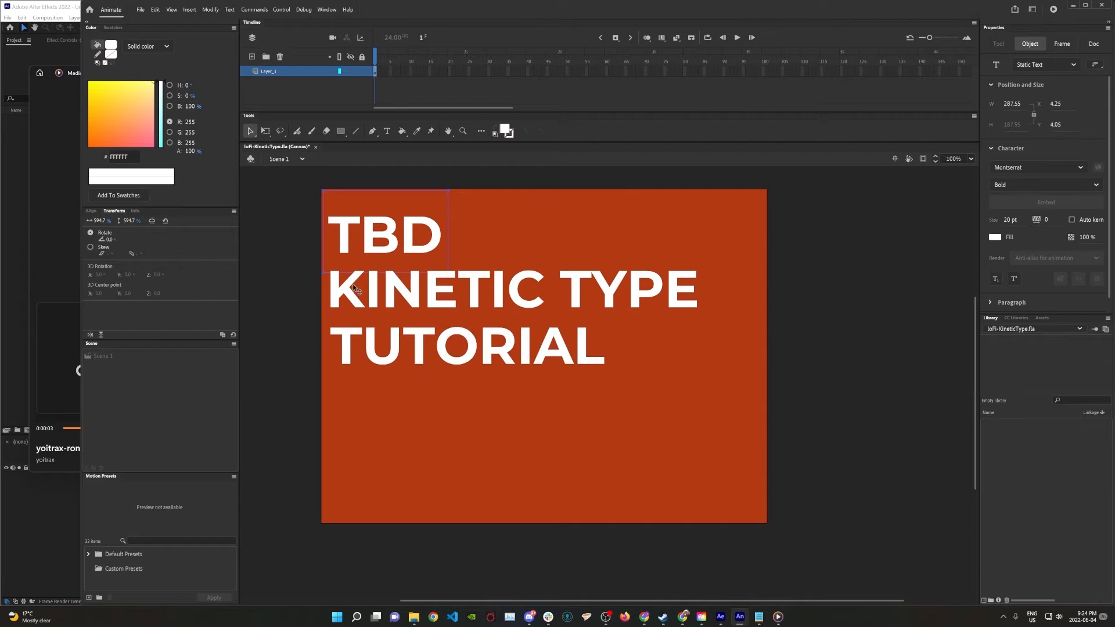
# - Align the left edges of the three text lines and break them apart into individual letters
pyautogui.keyDown('shift'); pyautogui.click(353, 285); pyautogui.keyUp('shift')
pyautogui.keyDown('shift'); pyautogui.click(352, 338); pyautogui.keyUp('shift')
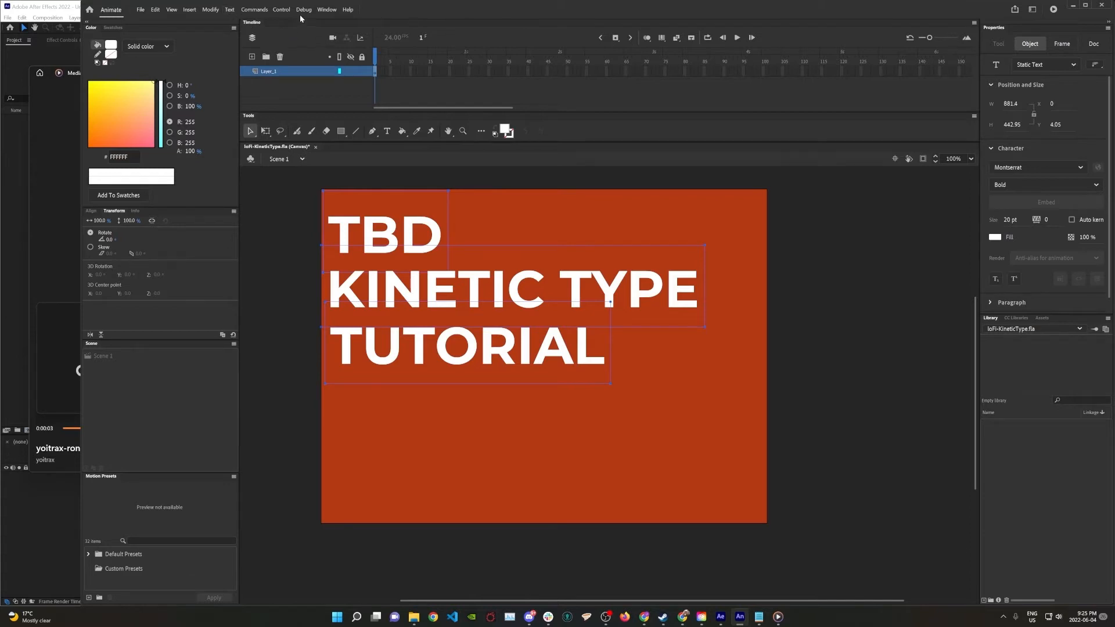
pyautogui.click(210, 10)
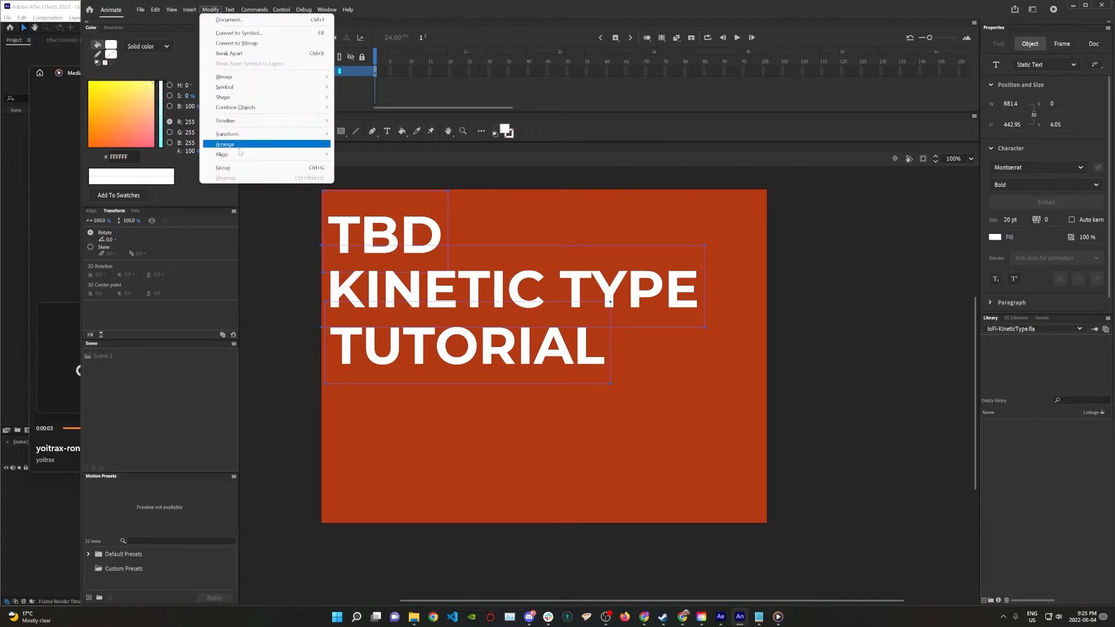
pyautogui.moveTo(239, 150)
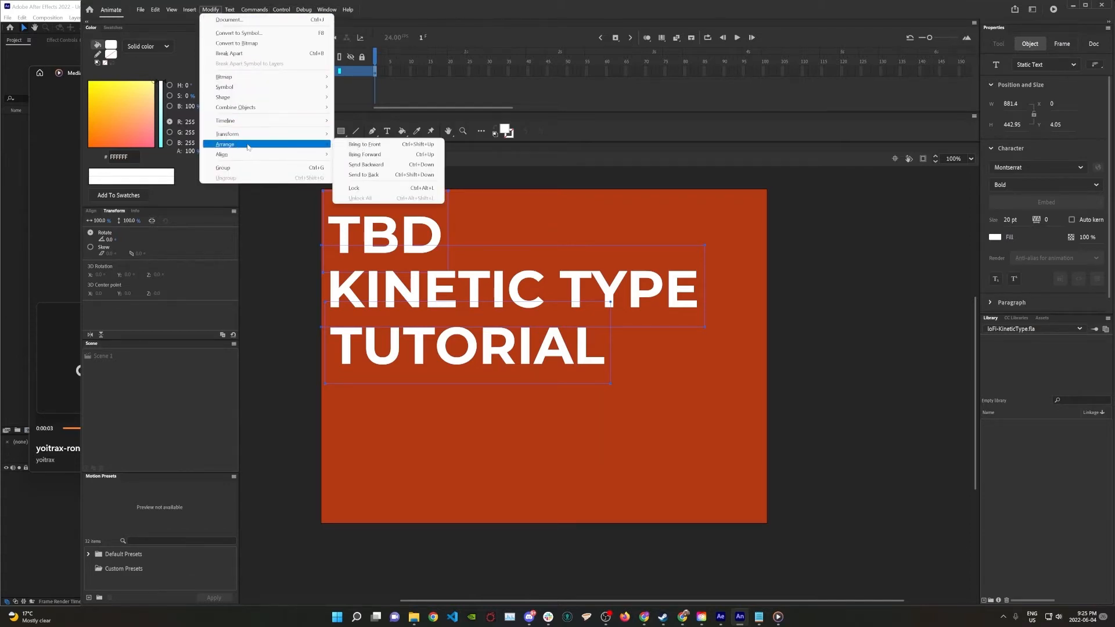
pyautogui.click(353, 155)
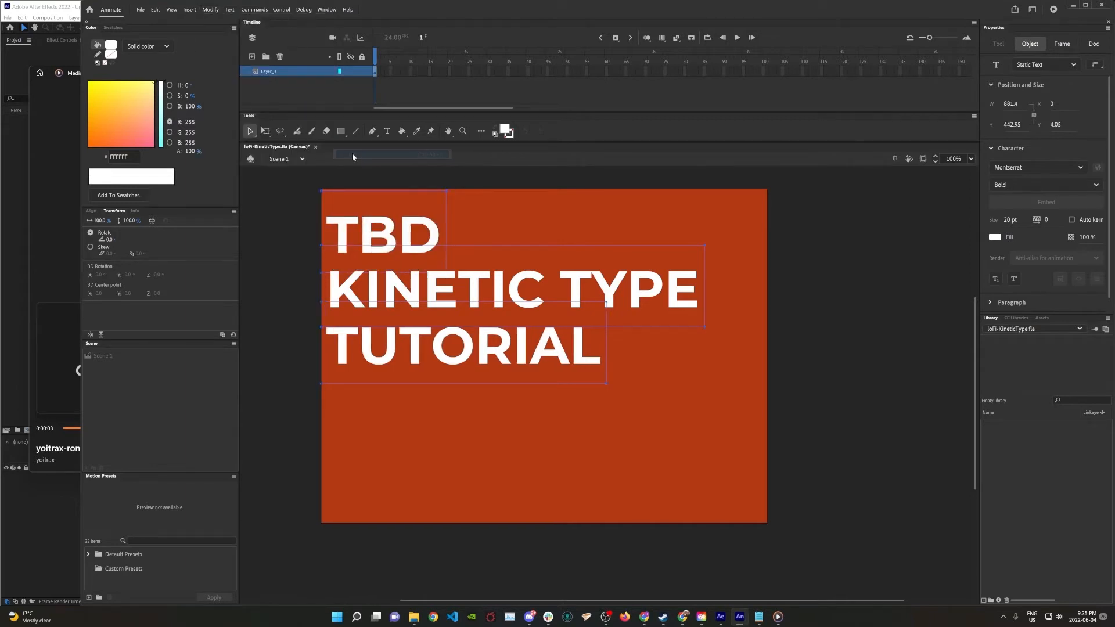
pyautogui.click(834, 255)
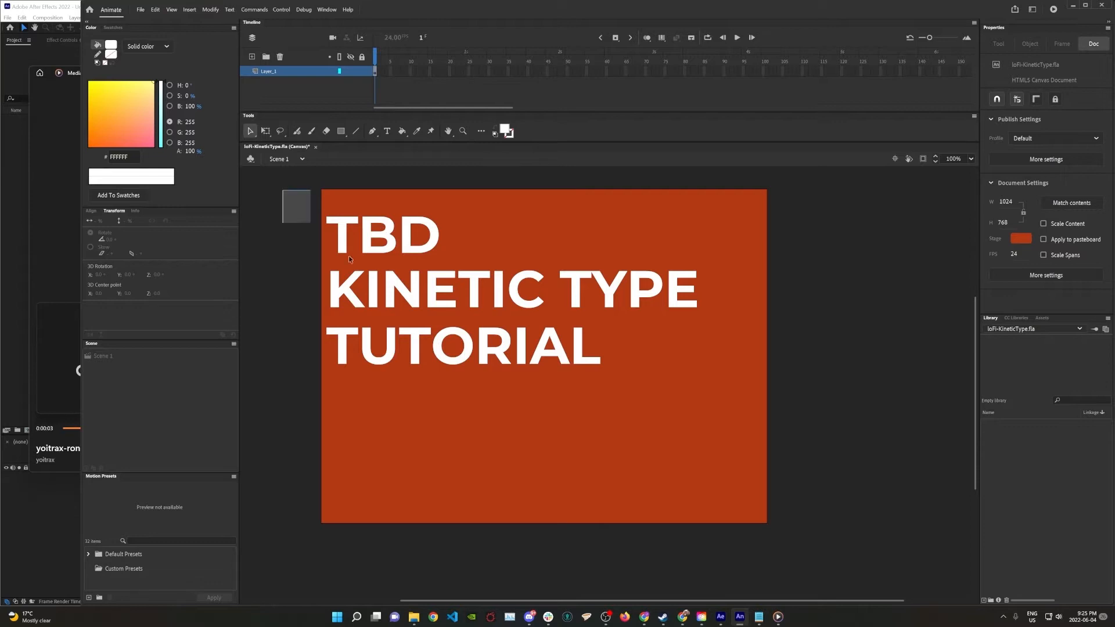
pyautogui.moveTo(349, 259); pyautogui.dragTo(875, 450)
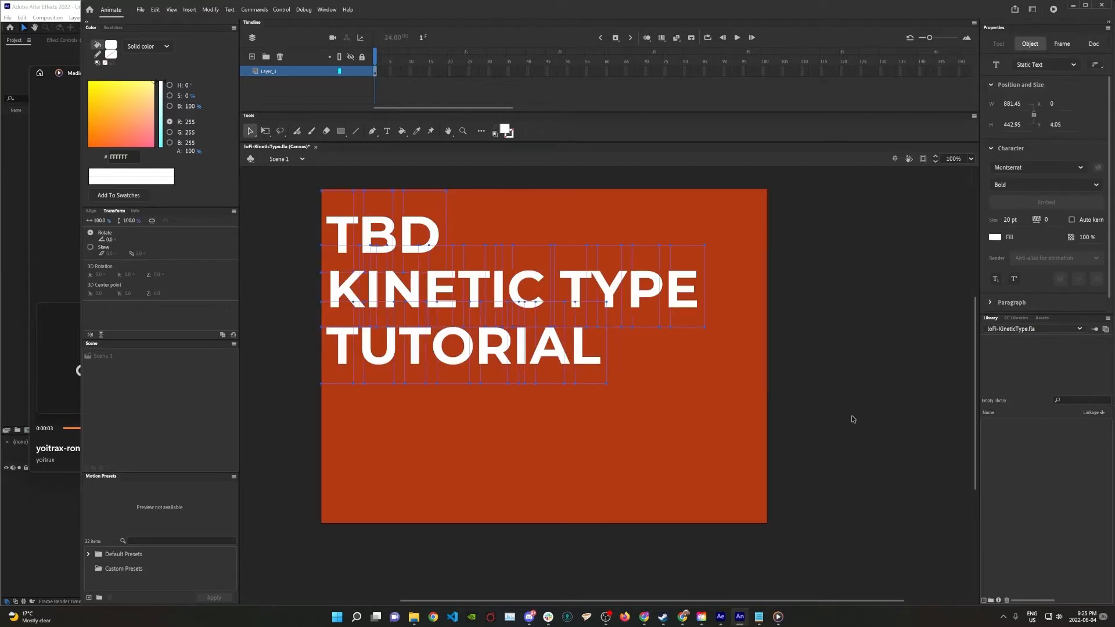
pyautogui.click(859, 385)
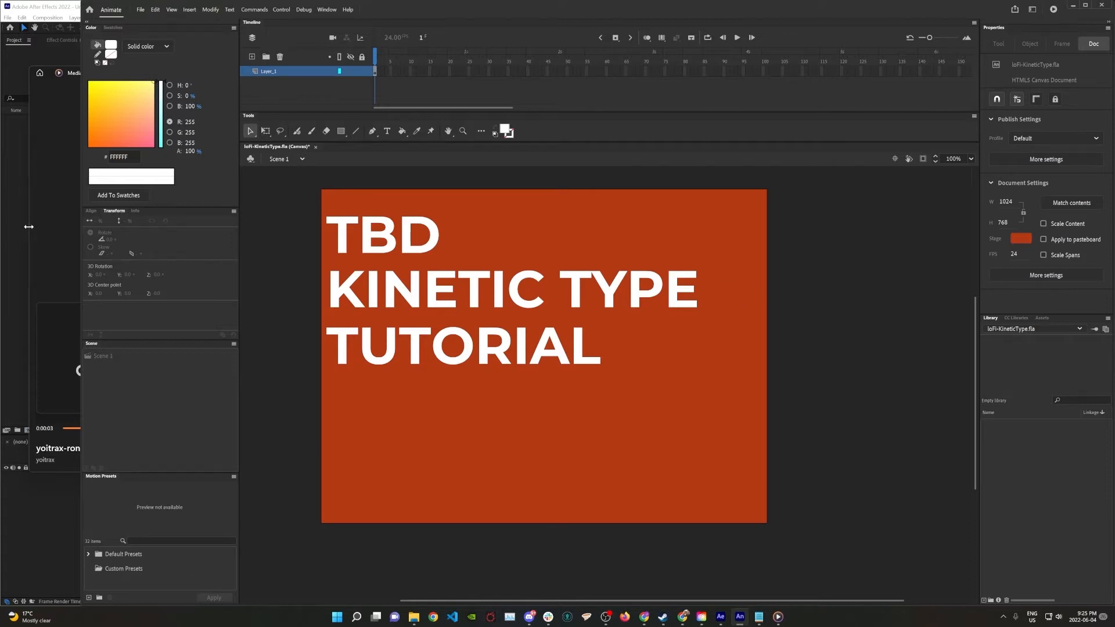
# - Create a library folder named Letters
pyautogui.click(350, 236)
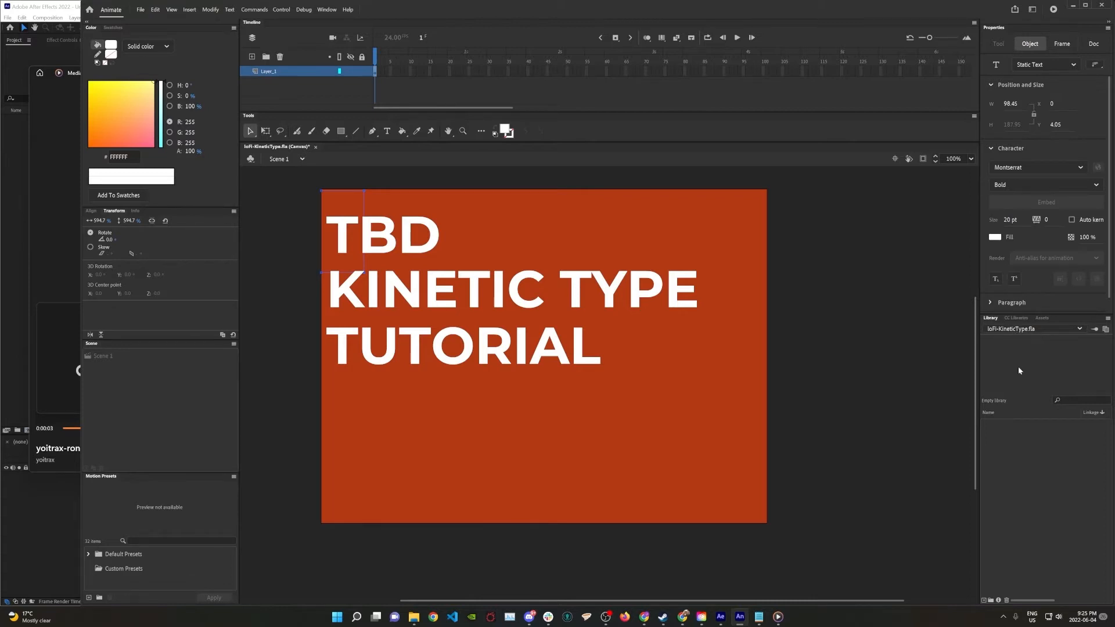
pyautogui.click(991, 601)
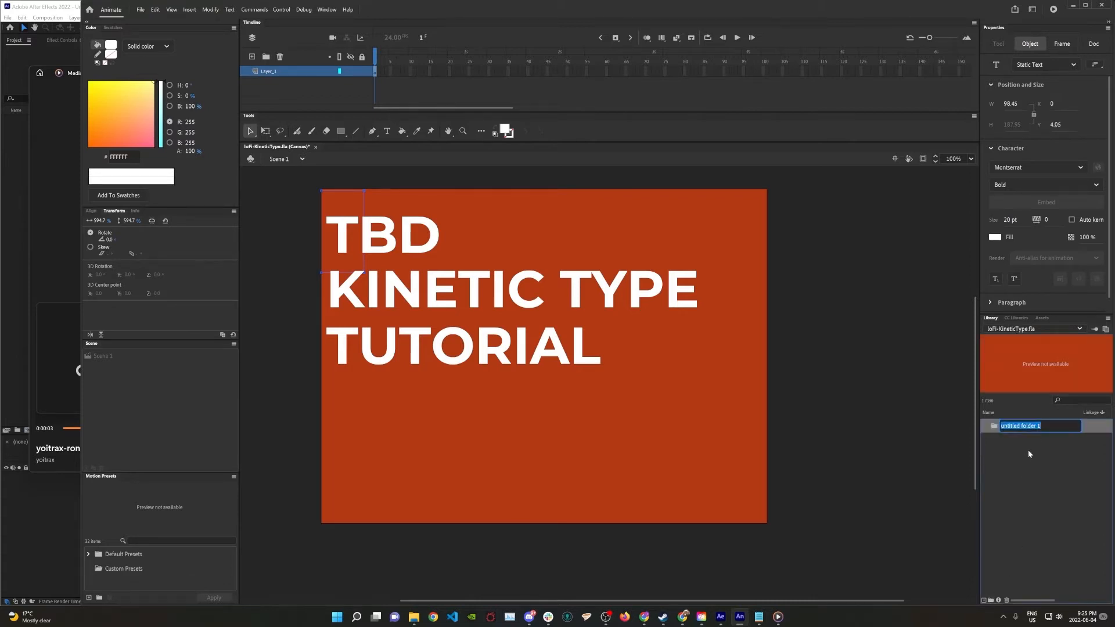
pyautogui.write('Letters')
pyautogui.click(1001, 458)
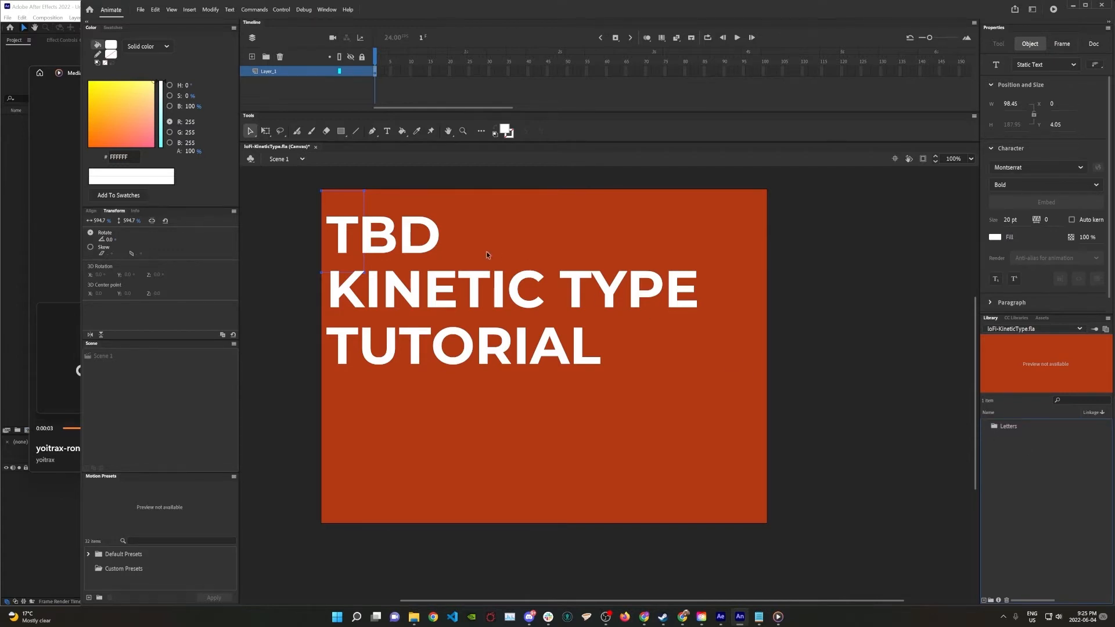
pyautogui.click(866, 406)
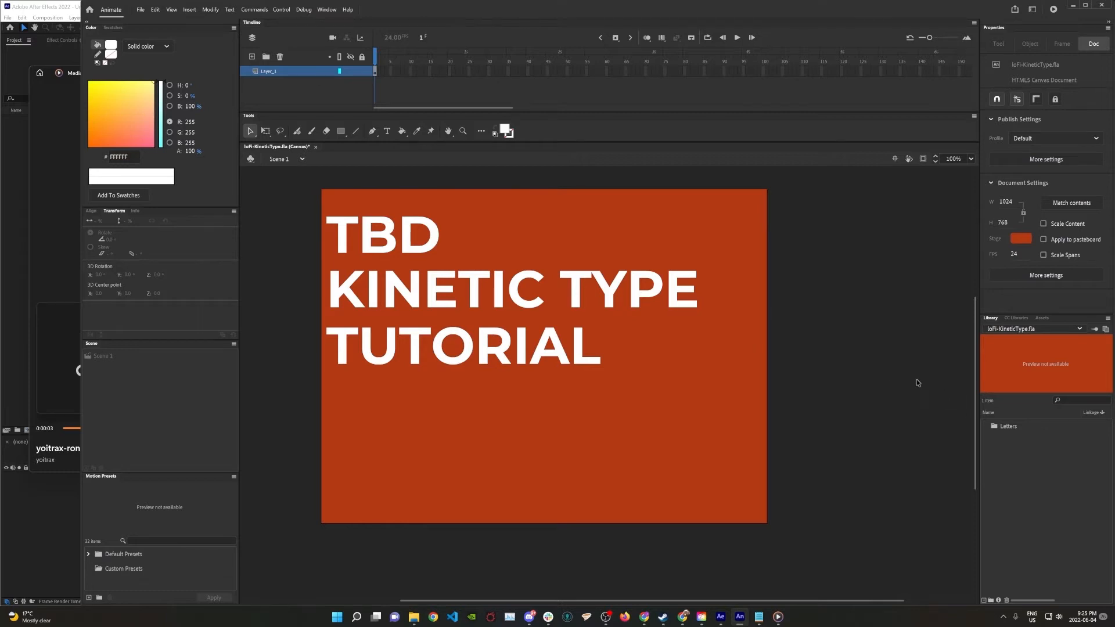
# - Convert each letter of TBD into its own movie clip symbol, keeping the default names
pyautogui.click(346, 228)
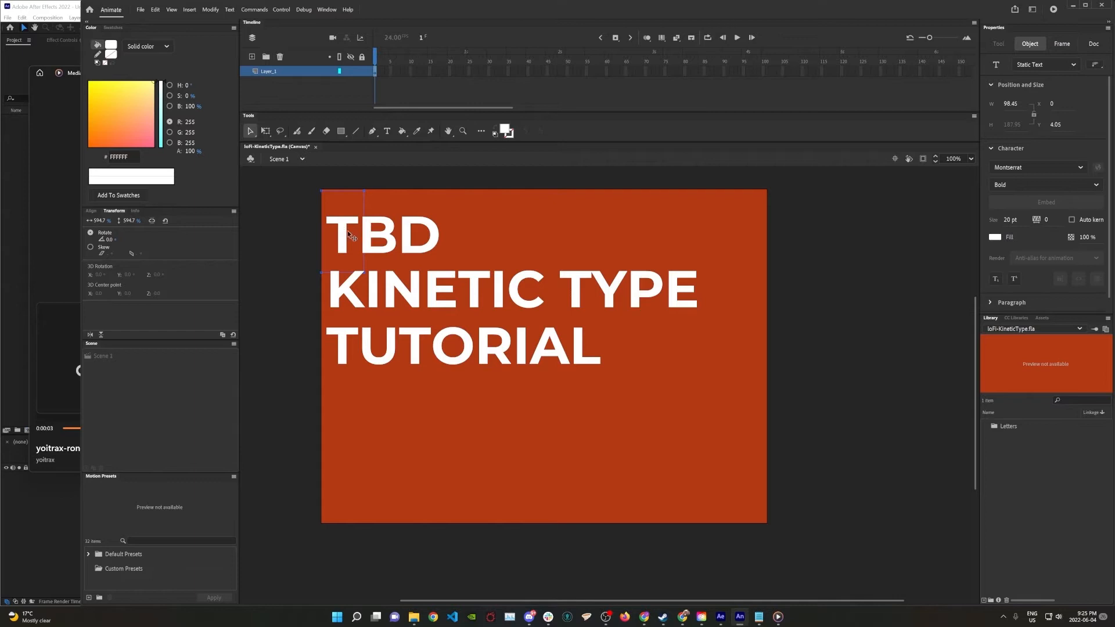
pyautogui.press('F8')
pyautogui.press('Return')
pyautogui.click(376, 237)
pyautogui.press('F8')
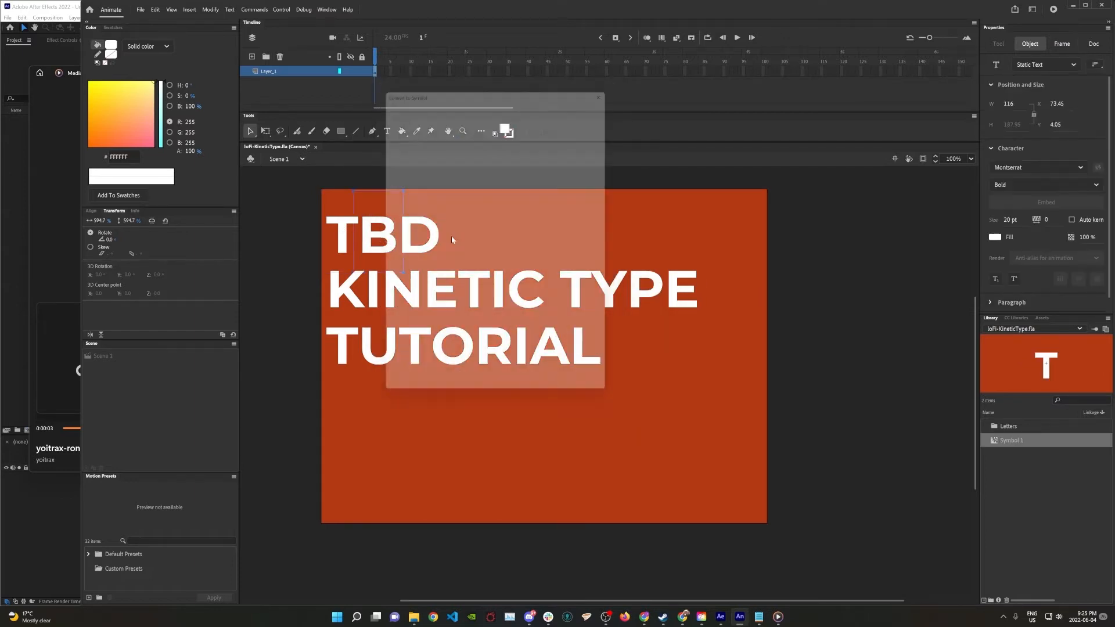
pyautogui.press('Return')
pyautogui.click(434, 230)
pyautogui.press('F8')
pyautogui.press('Return')
# - Convert the K, first I and N of KINETIC into separate movie clip symbols with default names
pyautogui.click(374, 290)
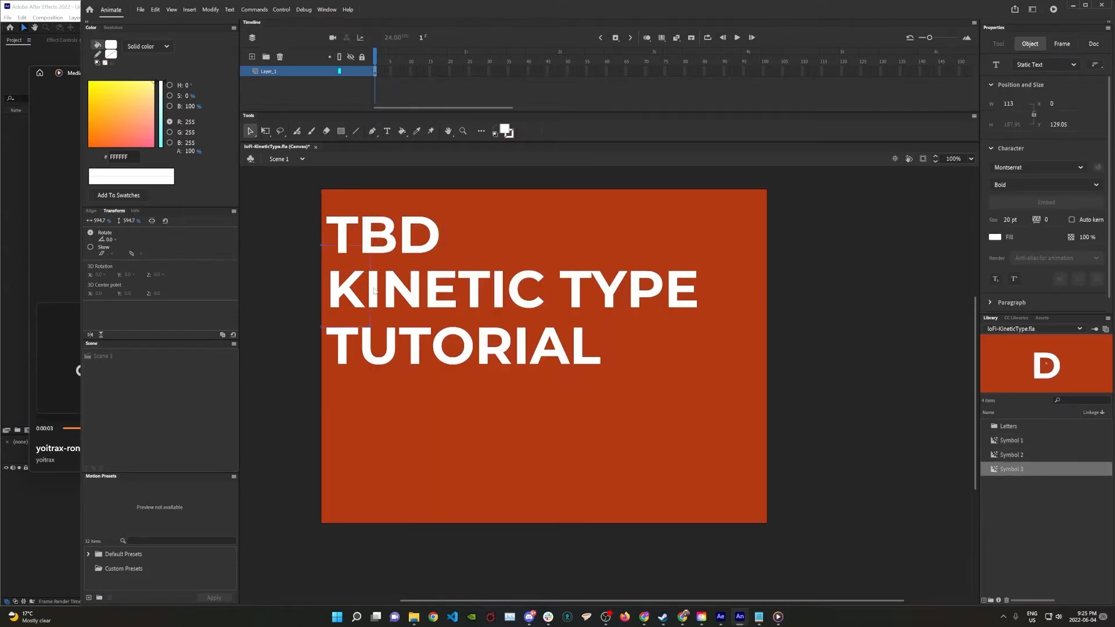
pyautogui.press('F8')
pyautogui.press('Return')
pyautogui.click(374, 290)
pyautogui.press('F8')
pyautogui.press('Return')
pyautogui.click(405, 294)
pyautogui.press('F8')
pyautogui.press('Return')
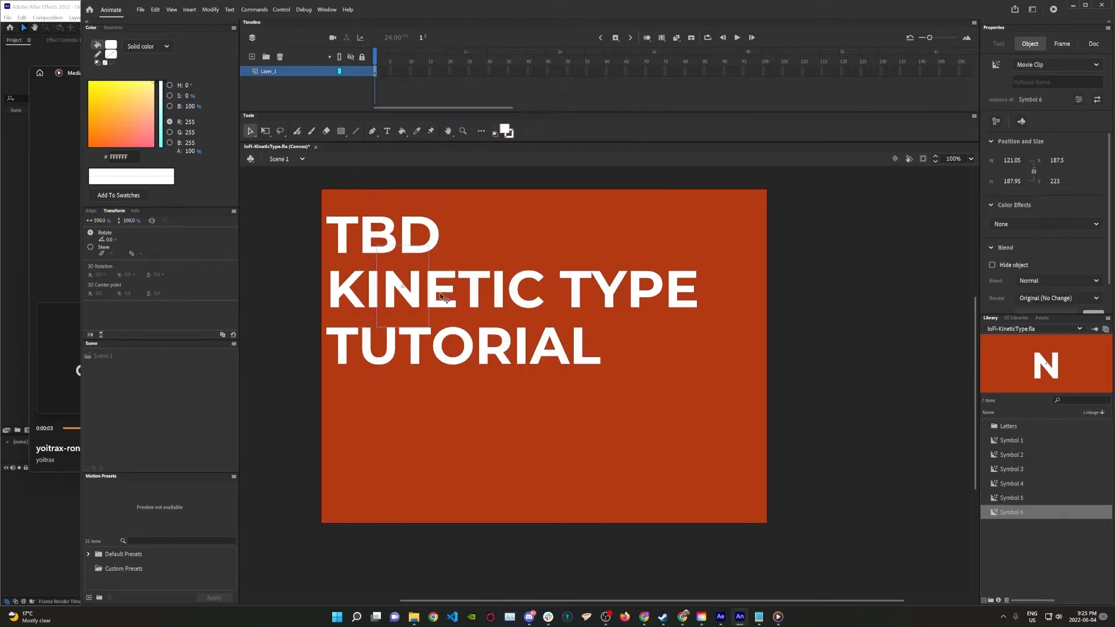
# - Convert the E, T and second I of KINETIC into separate movie clip symbols with default names
pyautogui.click(441, 297)
pyautogui.press('F8')
pyautogui.press('Return')
pyautogui.click(481, 294)
pyautogui.press('F8')
pyautogui.press('Return')
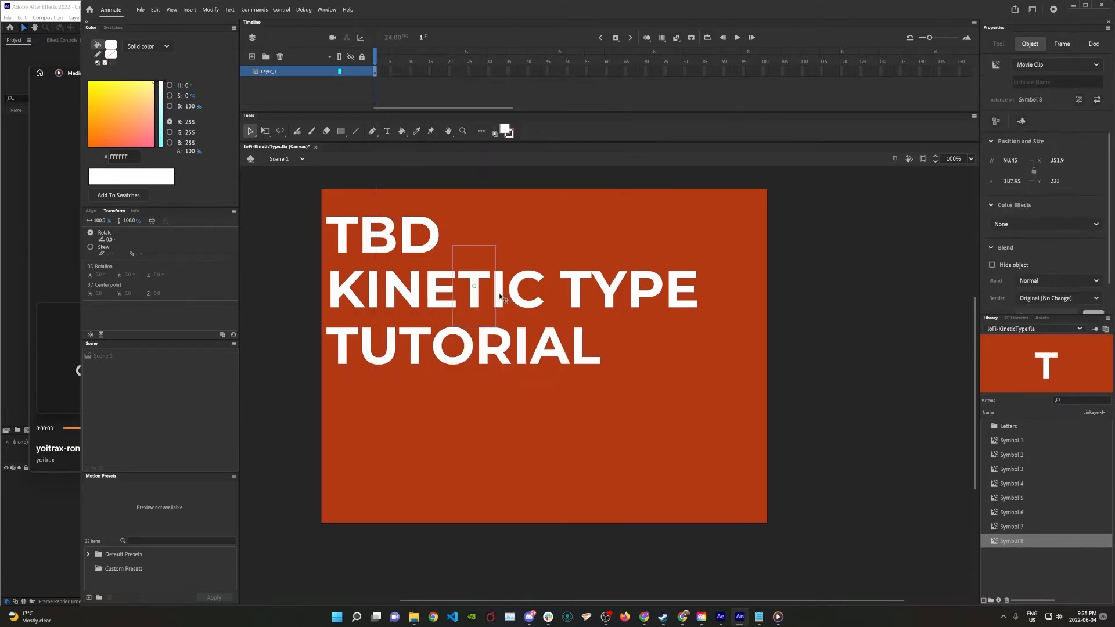
pyautogui.click(499, 296)
pyautogui.press('F8')
pyautogui.press('Return')
# - Convert the C of KINETIC into a movie clip symbol named "]"
pyautogui.press('F8')
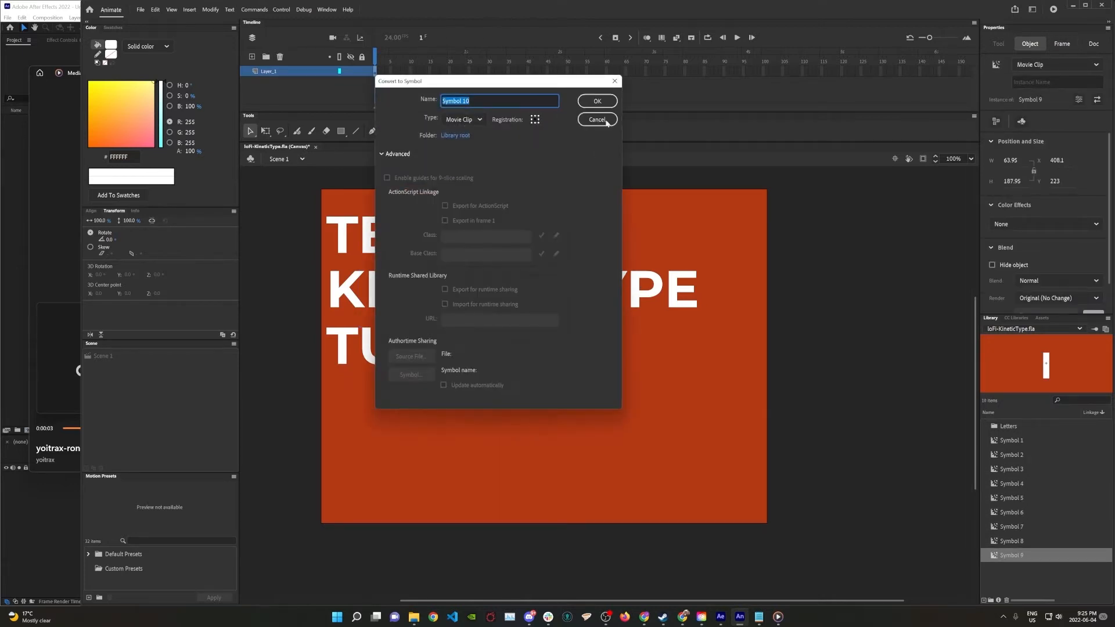
pyautogui.click(606, 123)
pyautogui.click(536, 279)
pyautogui.press('F8')
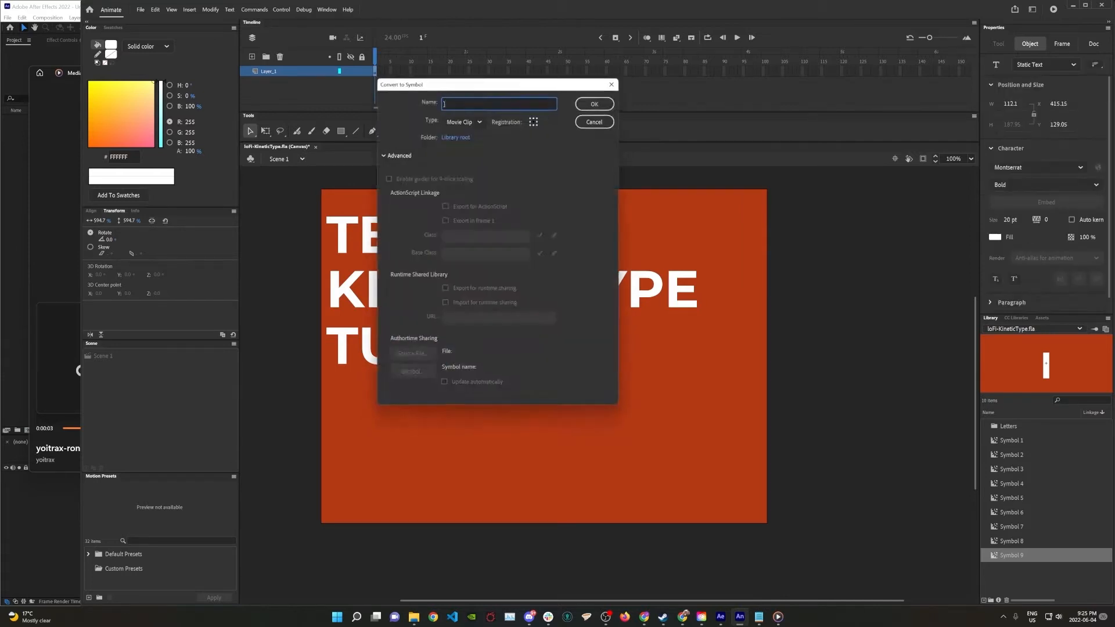
pyautogui.write(']')
pyautogui.press('Return')
# - Convert each letter of TYPE into its own movie clip symbol with the default name
pyautogui.click(560, 284)
pyautogui.press('F8')
pyautogui.press('Return')
pyautogui.click(610, 255)
pyautogui.press('F8')
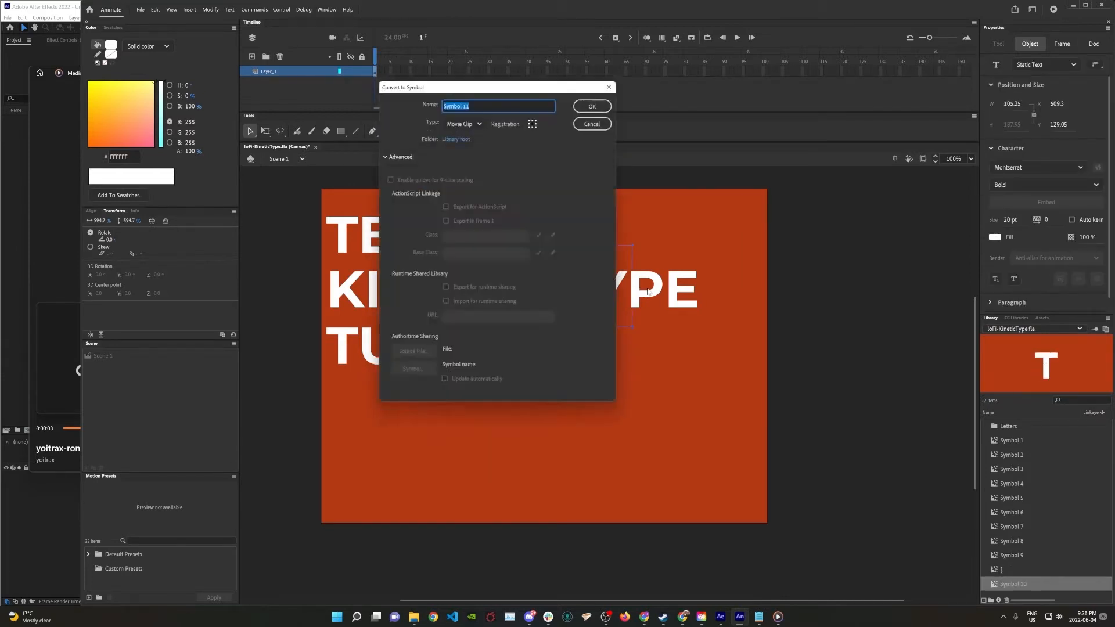
pyautogui.press('Return')
pyautogui.click(647, 292)
pyautogui.press('F8')
pyautogui.press('Return')
pyautogui.click(700, 305)
pyautogui.press('F8')
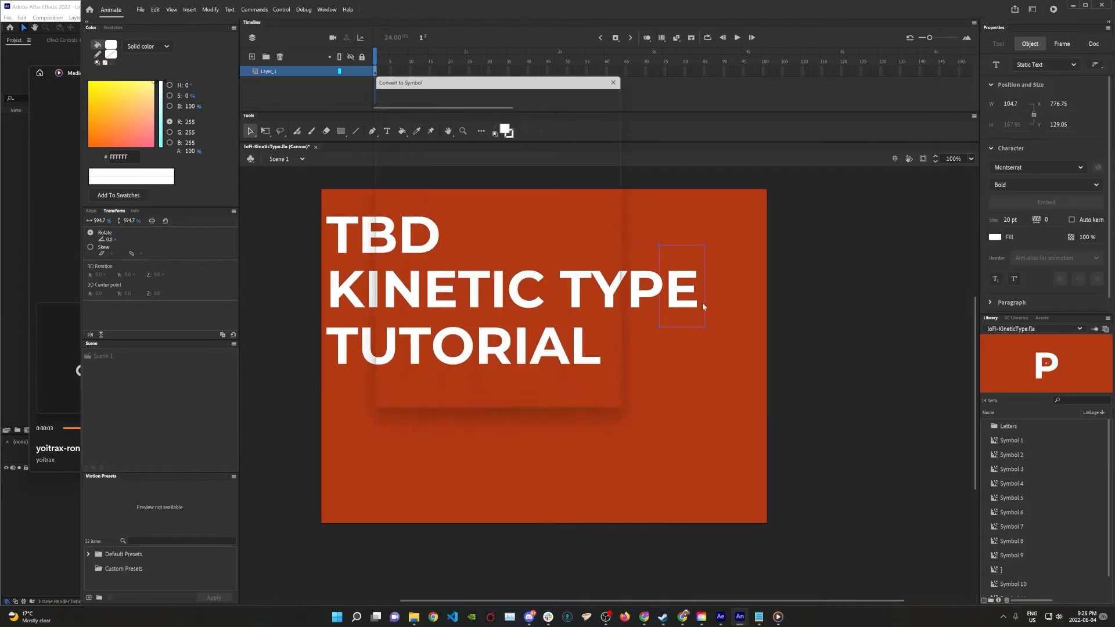
pyautogui.press('Return')
# - Convert the first four letters of TUTORIAL, T, U, T and O, into separate movie clip symbols with default names
pyautogui.click(355, 343)
pyautogui.press('F8')
pyautogui.press('Return')
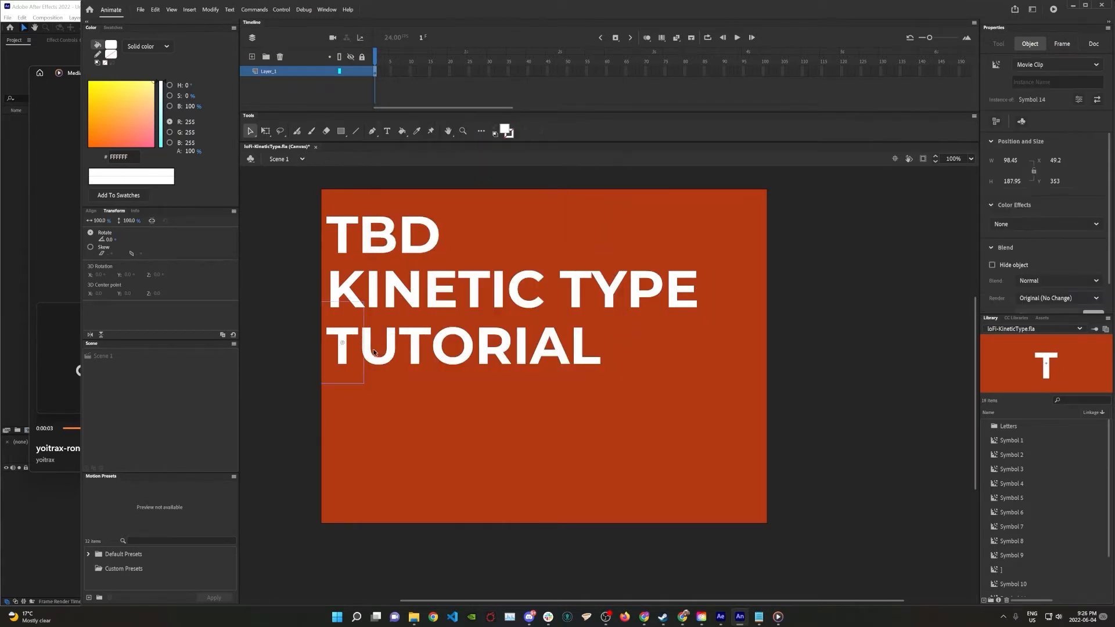
pyautogui.click(418, 347)
pyautogui.press('F8')
pyautogui.press('Return')
pyautogui.press('F8')
pyautogui.press('Return')
pyautogui.click(463, 352)
pyautogui.press('F8')
pyautogui.press('Return')
# - Convert the last four letters of TUTORIAL, R, I, A and L, into separate movie clip symbols with default names
pyautogui.click(492, 355)
pyautogui.press('F8')
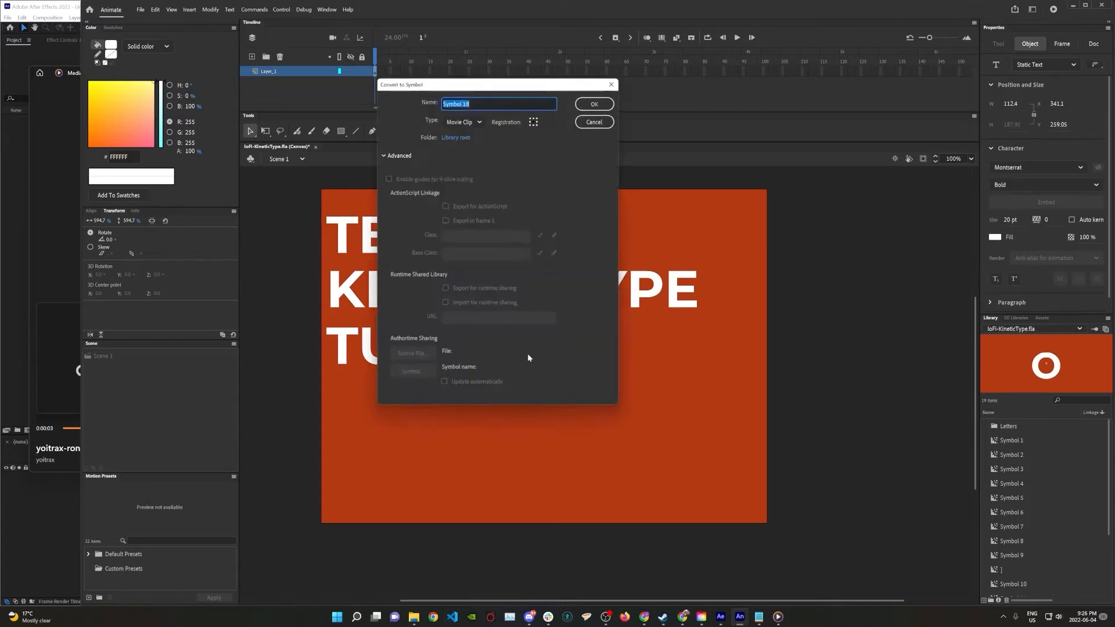
pyautogui.press('Return')
pyautogui.click(538, 359)
pyautogui.press('F8')
pyautogui.press('Return')
pyautogui.click(569, 361)
pyautogui.press('F8')
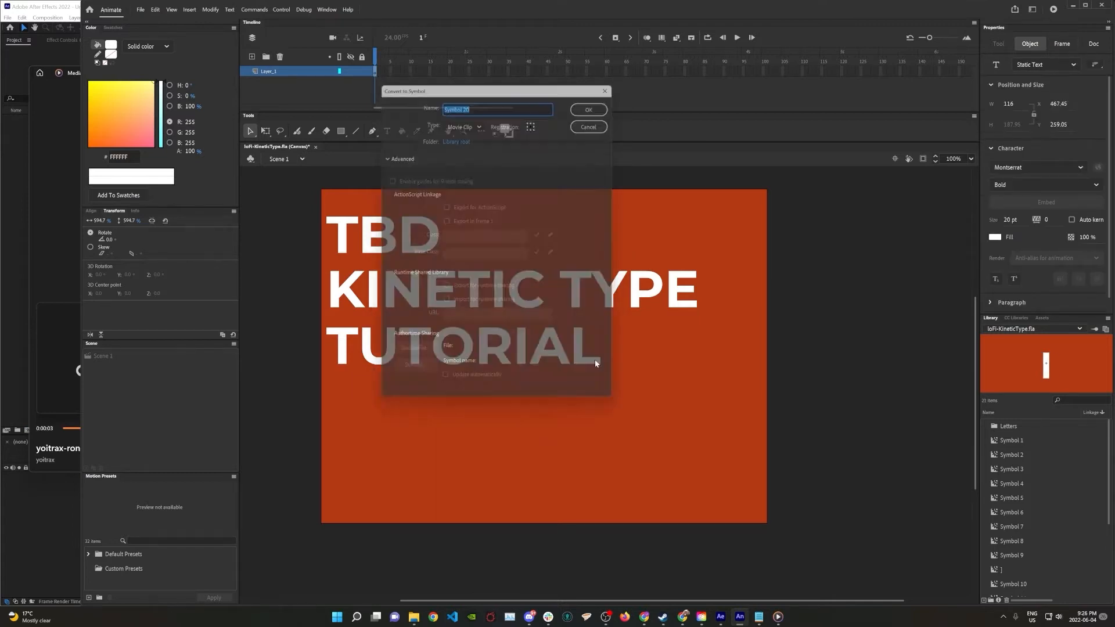
pyautogui.press('Return')
pyautogui.click(587, 363)
pyautogui.press('F8')
pyautogui.press('Return')
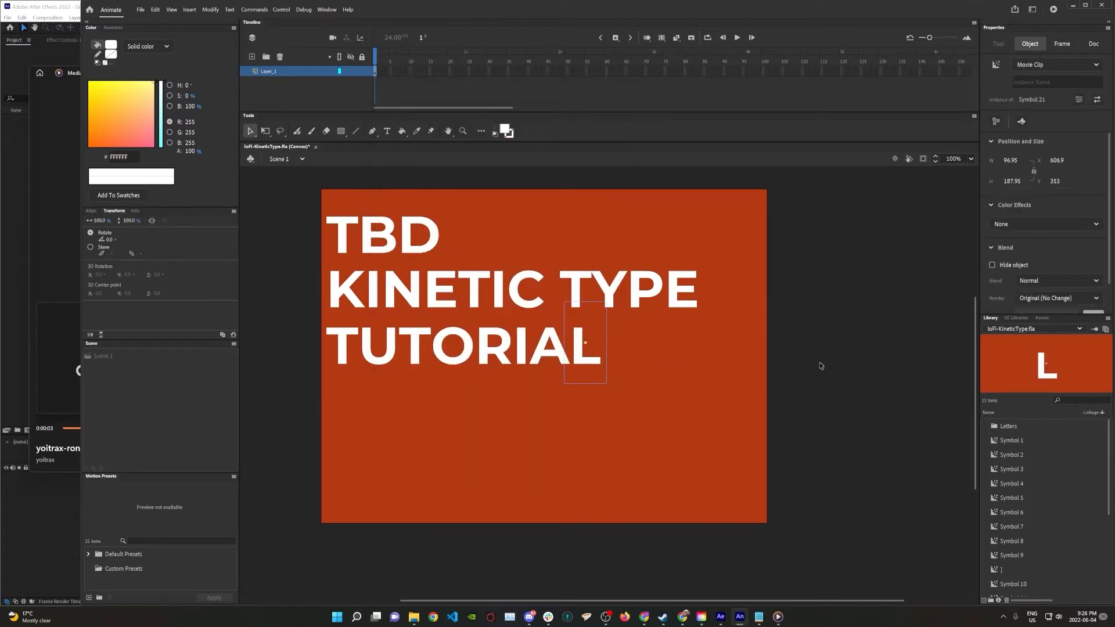
pyautogui.click(845, 372)
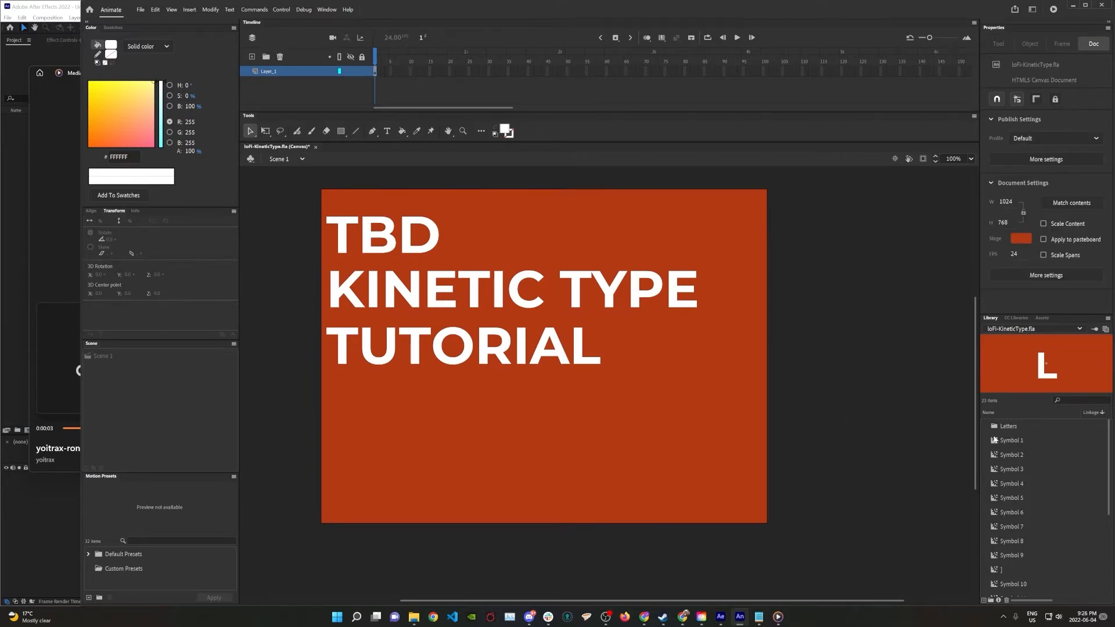
# - Move all the letter symbols in the library into the Letters folder
pyautogui.click(1018, 443)
pyautogui.scroll(-3, 1019, 494)
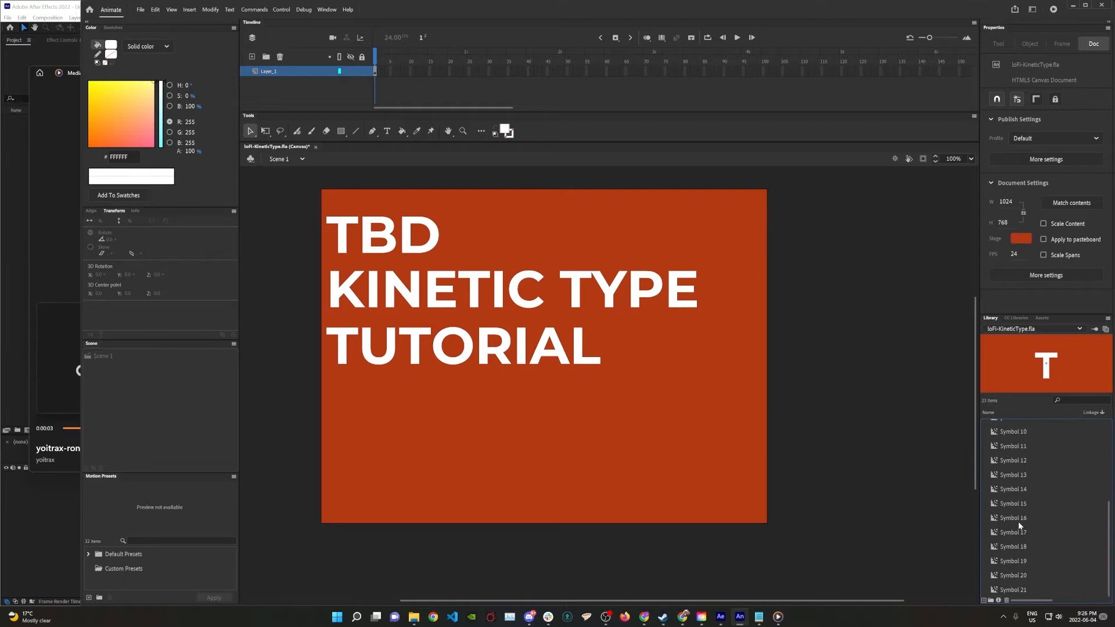
pyautogui.keyDown('shift'); pyautogui.click(1022, 589); pyautogui.keyUp('shift')
pyautogui.scroll(3, 1027, 569)
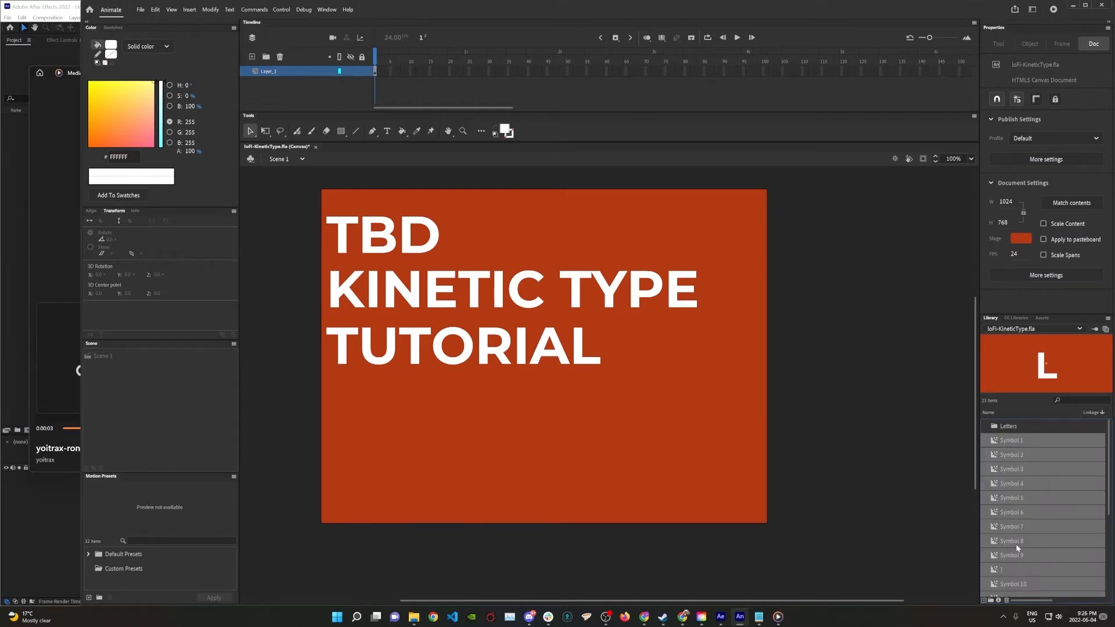
pyautogui.moveTo(1011, 443); pyautogui.dragTo(998, 429)
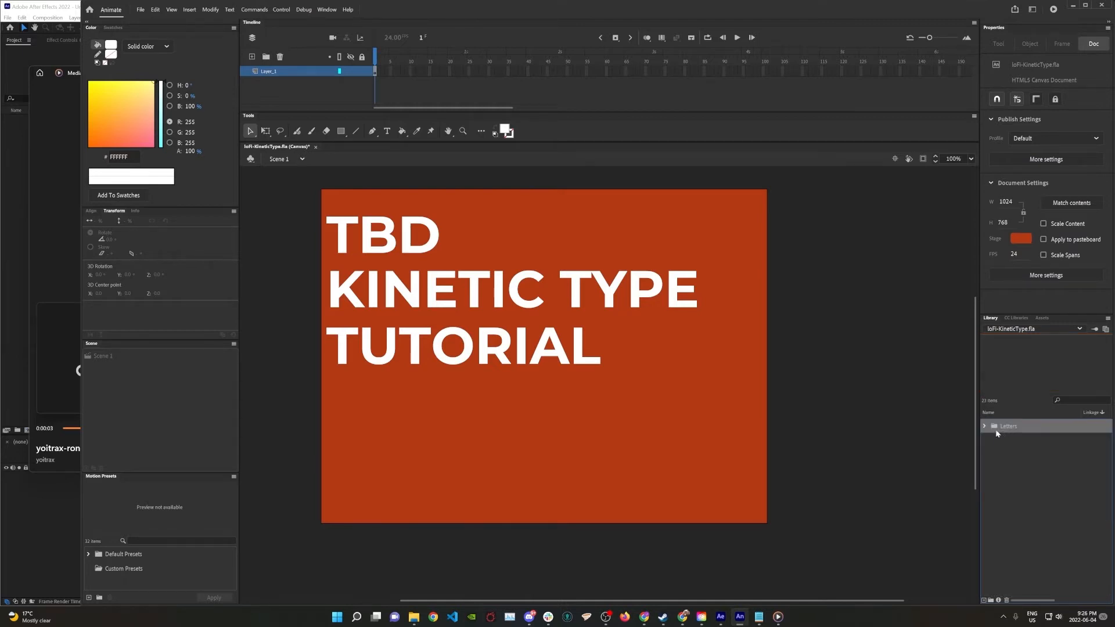
pyautogui.click(1044, 471)
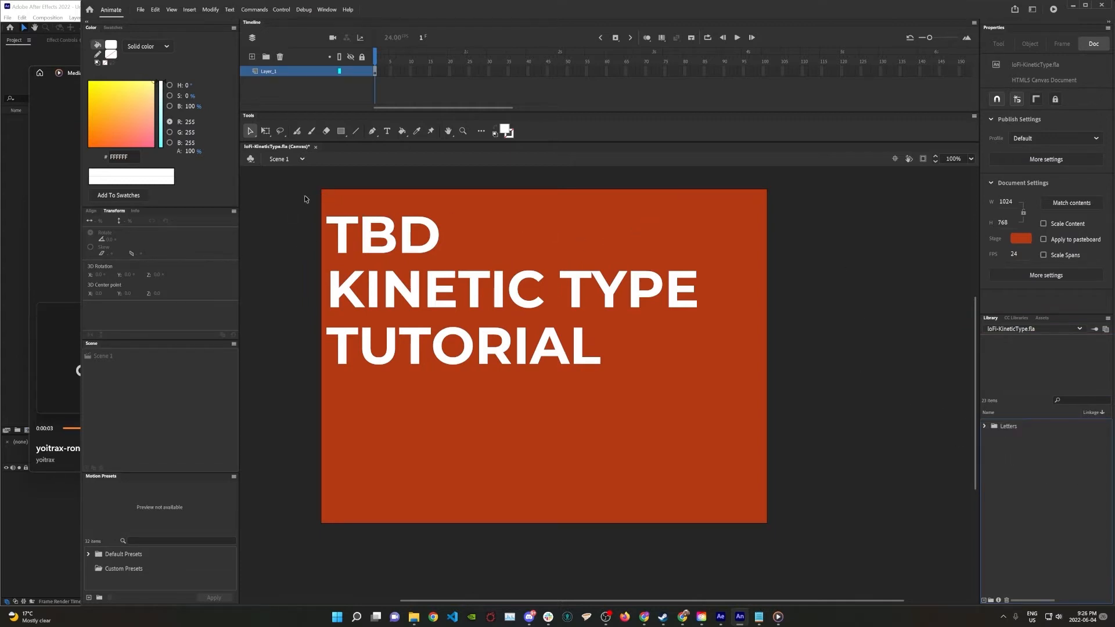
# - Distribute all the letter symbols on the stage to separate layers and enlarge the timeline area to show more layers
pyautogui.moveTo(281, 191); pyautogui.dragTo(789, 420)
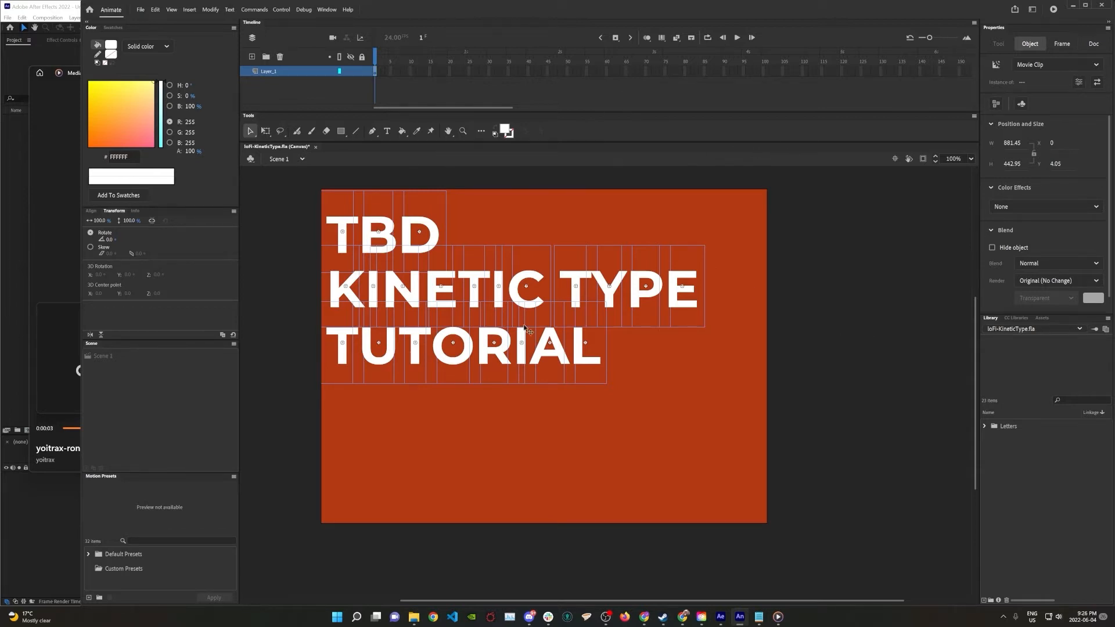
pyautogui.rightClick(535, 268)
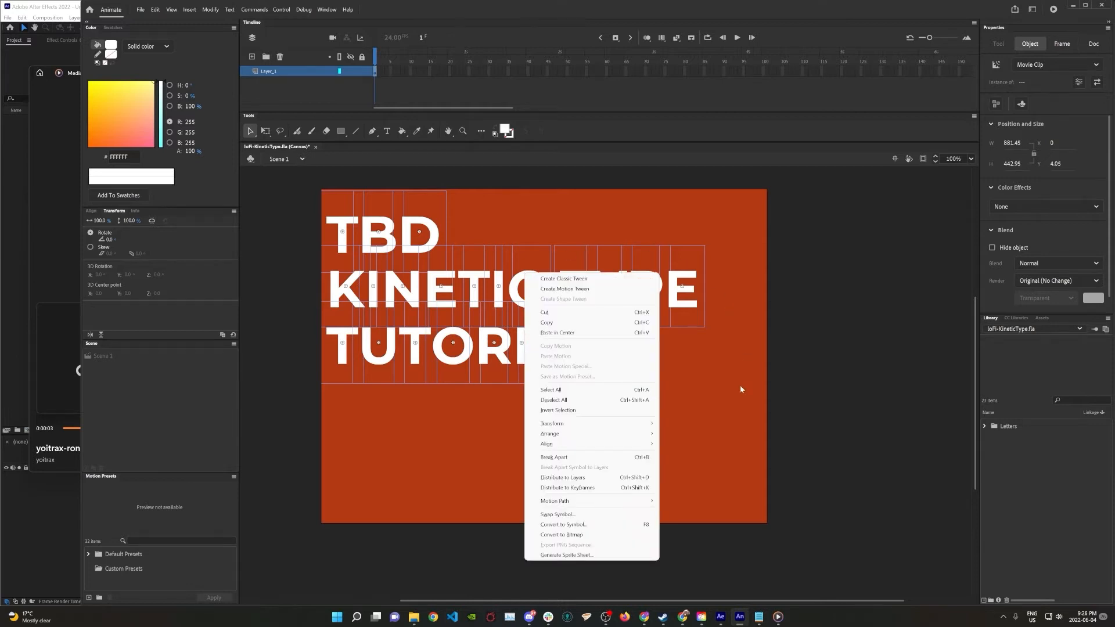
pyautogui.click(562, 478)
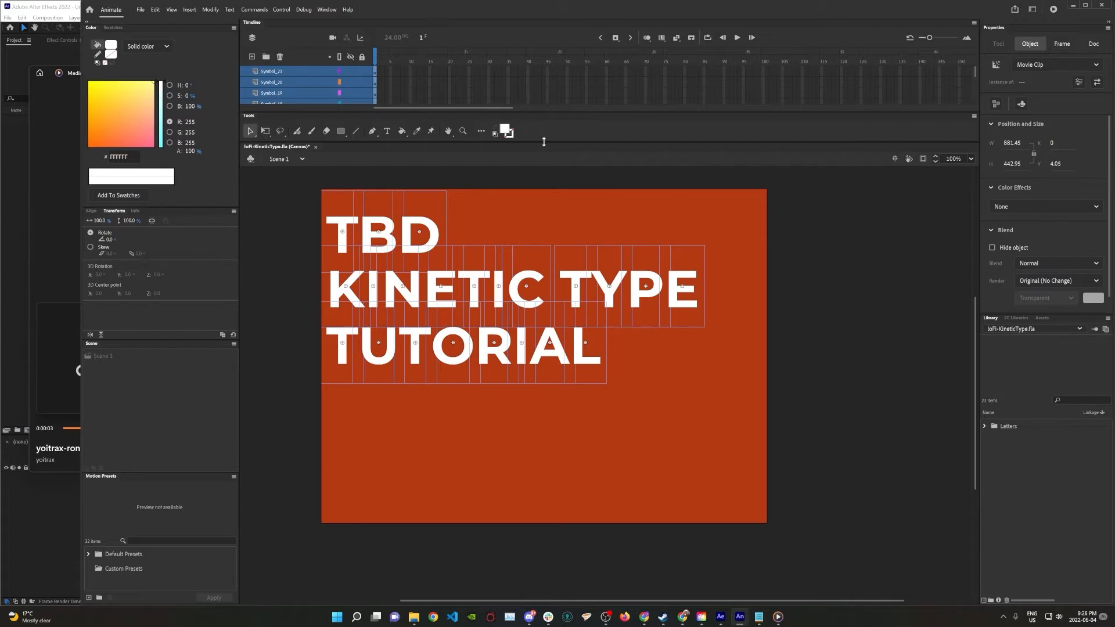
pyautogui.moveTo(544, 142); pyautogui.dragTo(585, 246)
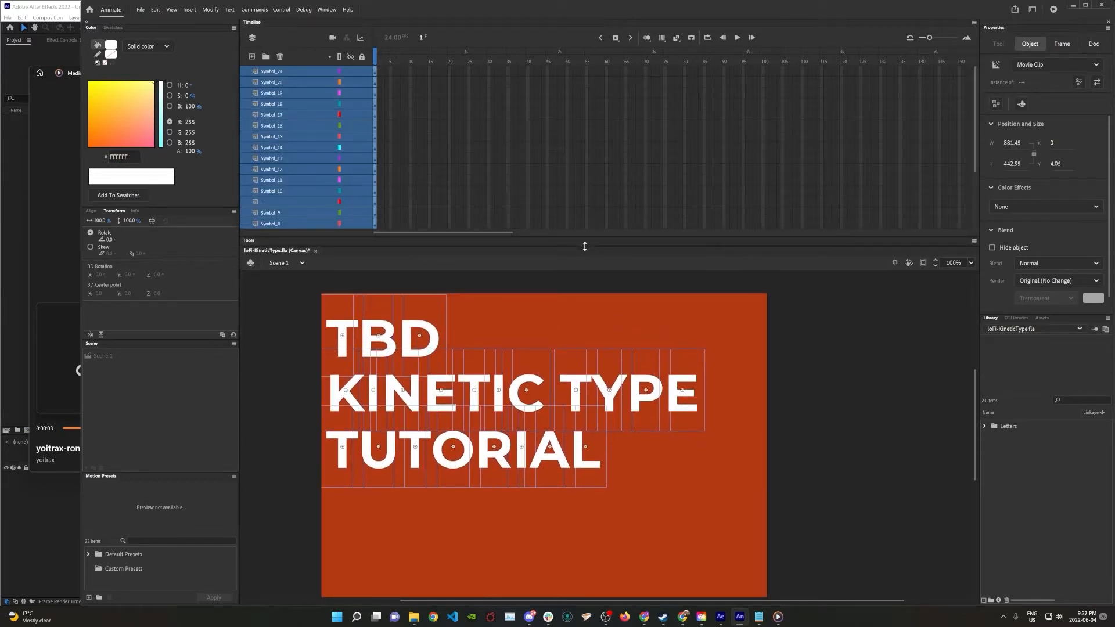
# - Select the layers of the three letters in TBD, Symbol_1 to Symbol_3, and add a layer folder named TBD
pyautogui.click(783, 369)
pyautogui.click(376, 331)
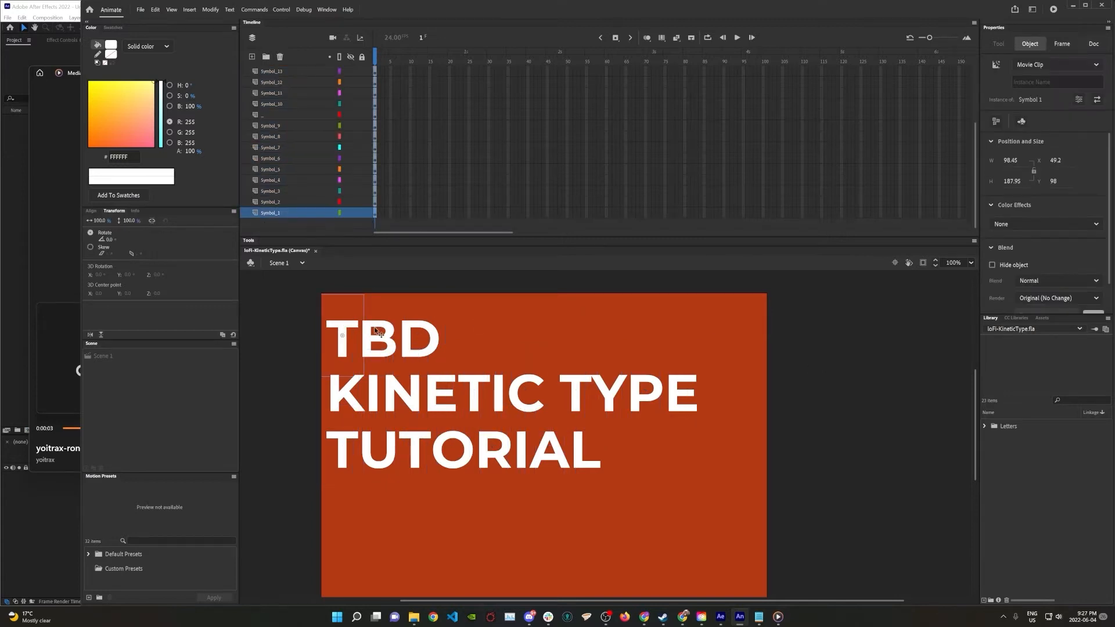
pyautogui.keyDown('shift'); pyautogui.click(380, 337); pyautogui.keyUp('shift')
pyautogui.keyDown('shift'); pyautogui.click(418, 336); pyautogui.keyUp('shift')
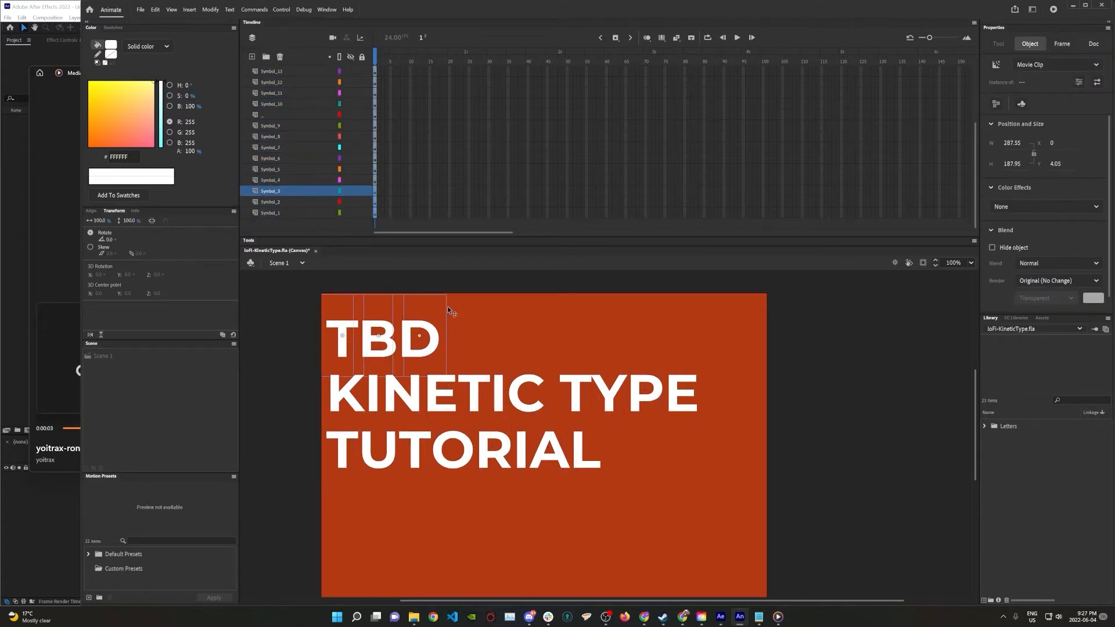
pyautogui.click(287, 213)
pyautogui.keyDown('shift'); pyautogui.click(294, 191); pyautogui.keyUp('shift')
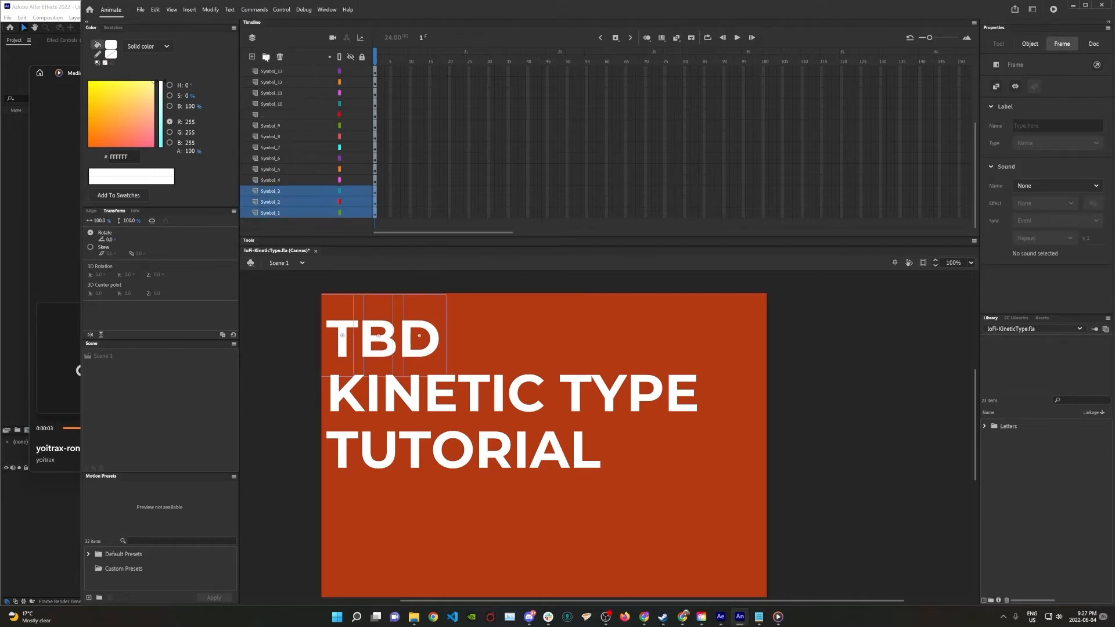
pyautogui.click(266, 57)
pyautogui.doubleClick(271, 203)
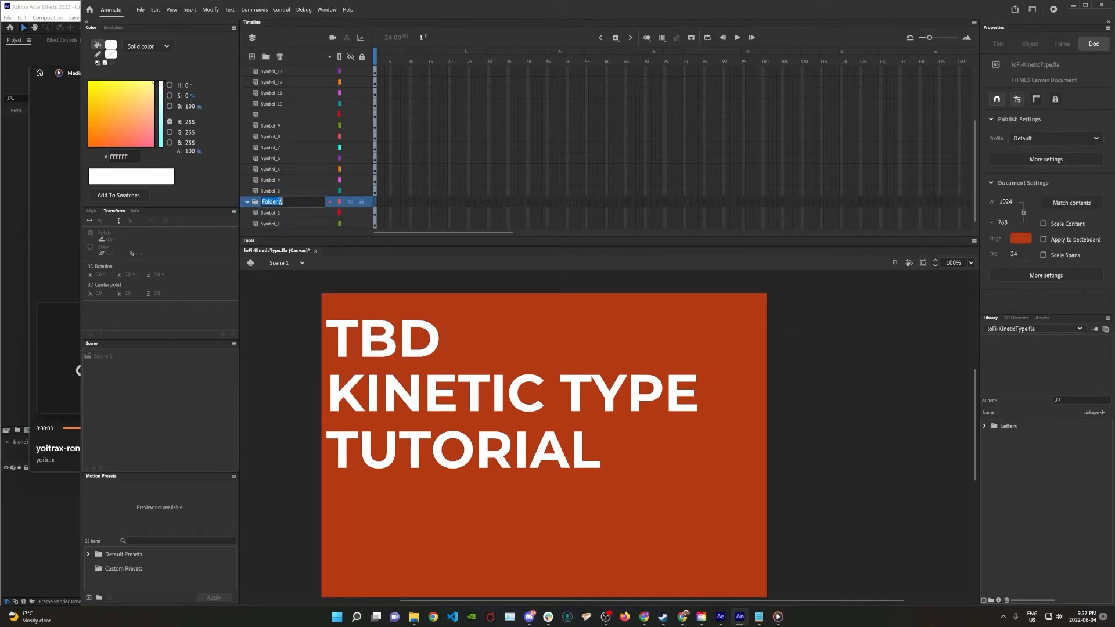
pyautogui.write('T')
pyautogui.write('BD')
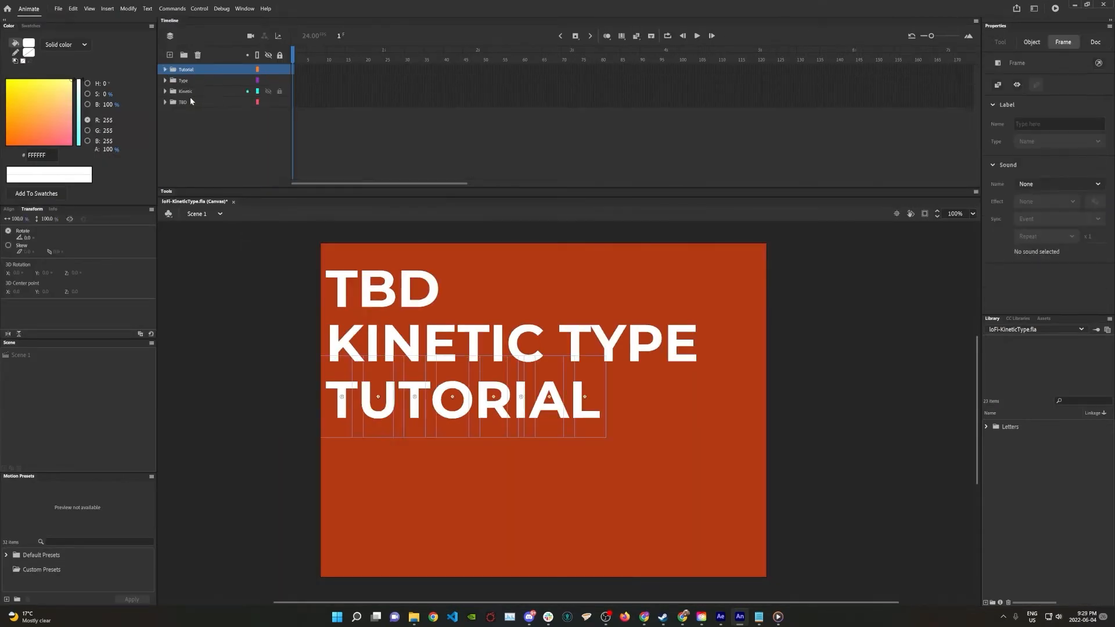
# - Review the layers in the Kinetic folder, collapse it again and select the KineticMask layer
pyautogui.click(186, 102)
pyautogui.click(165, 102)
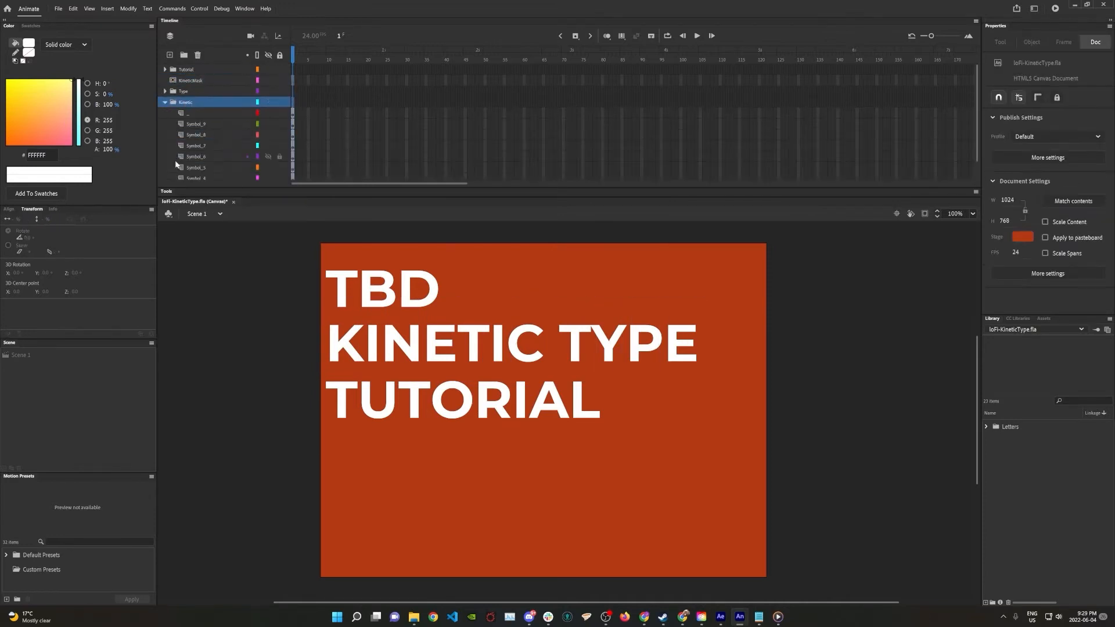
pyautogui.click(165, 102)
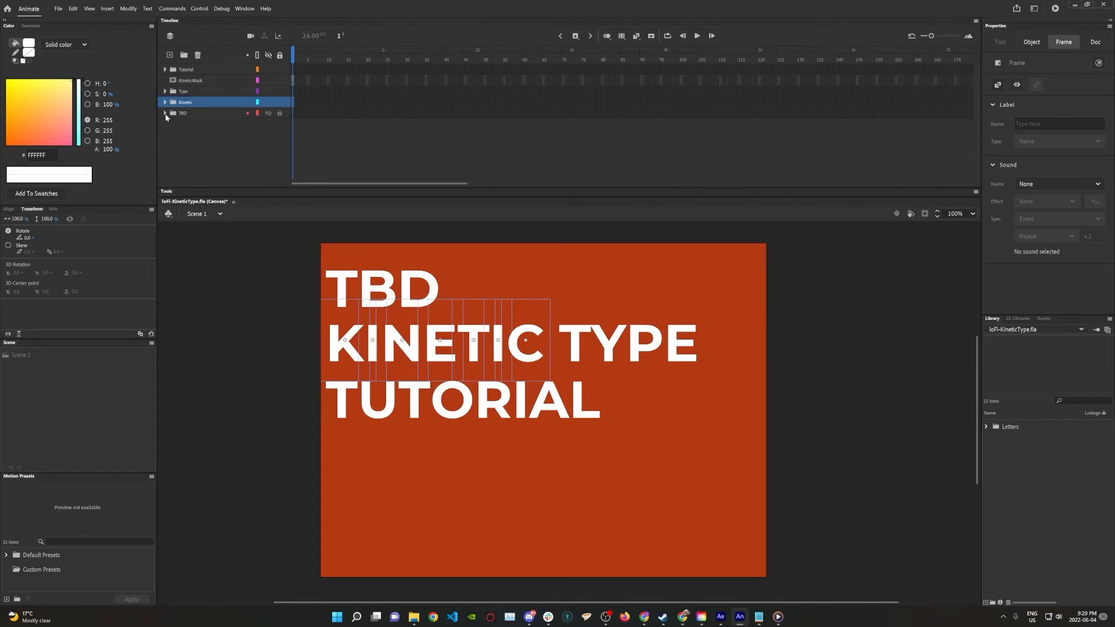
pyautogui.click(184, 81)
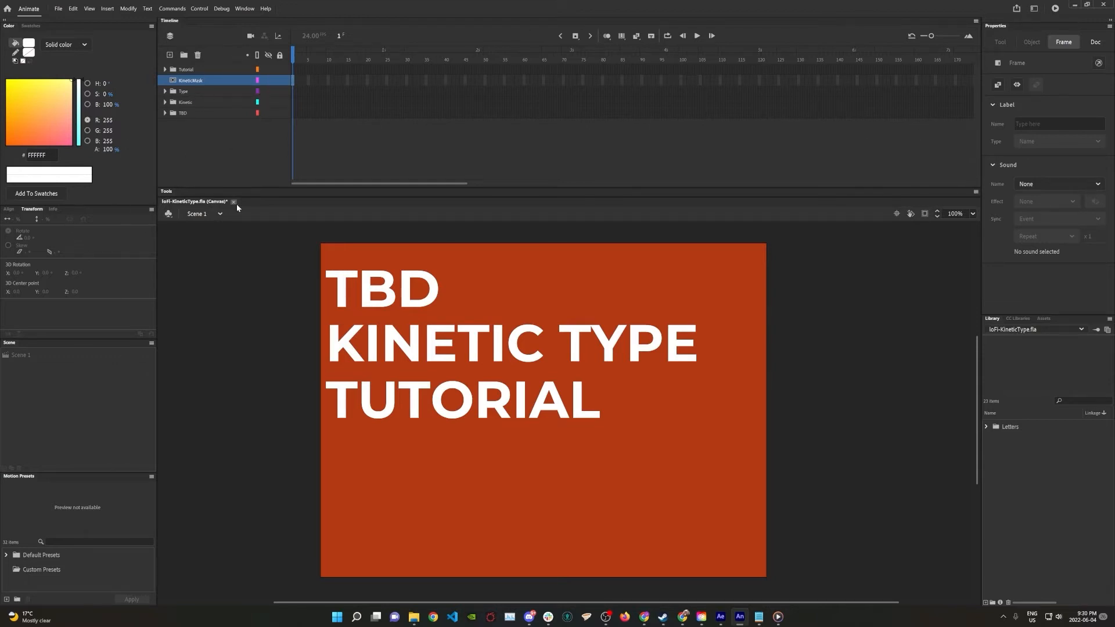
# - Switch to a workspace with the drawing tools beside the stage and enlarge the timeline to show all the layers
pyautogui.click(245, 9)
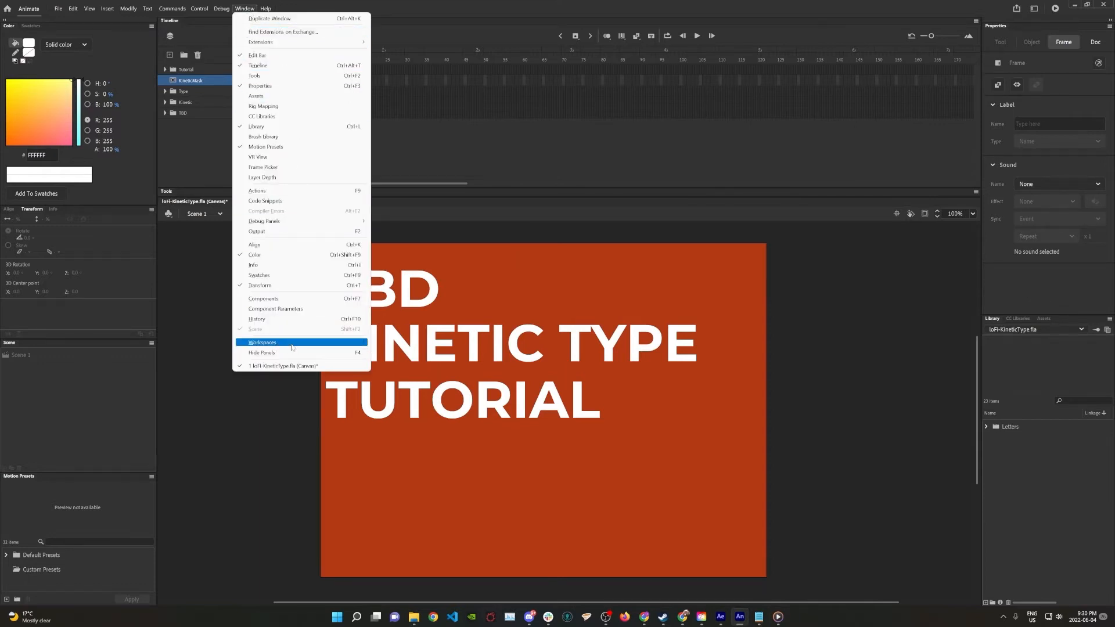
pyautogui.moveTo(292, 346)
pyautogui.click(397, 352)
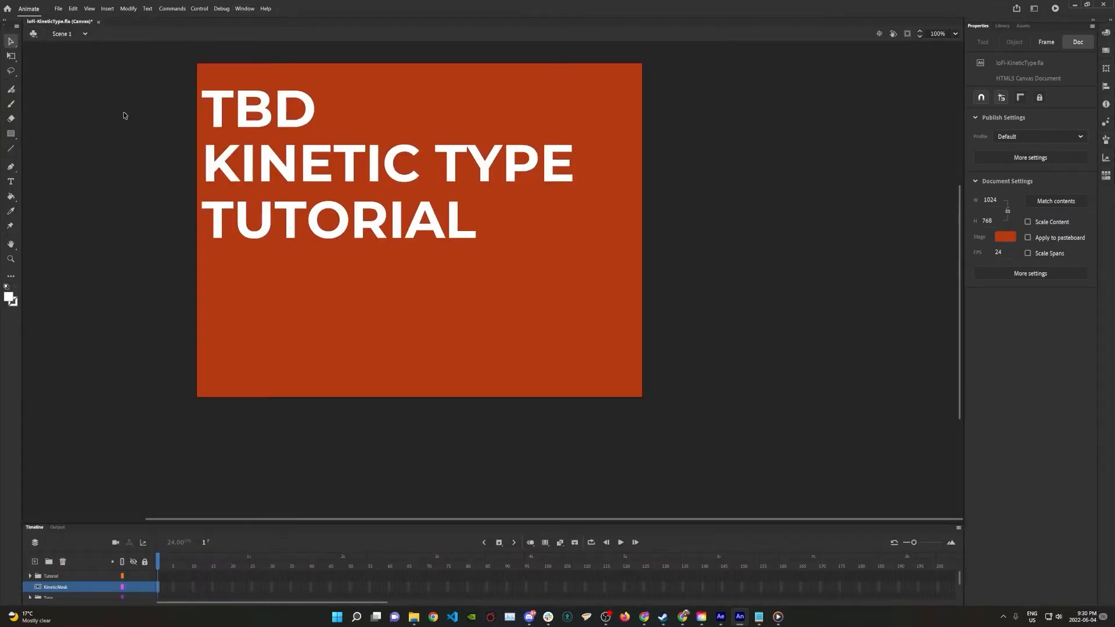
pyautogui.moveTo(431, 523); pyautogui.dragTo(438, 407)
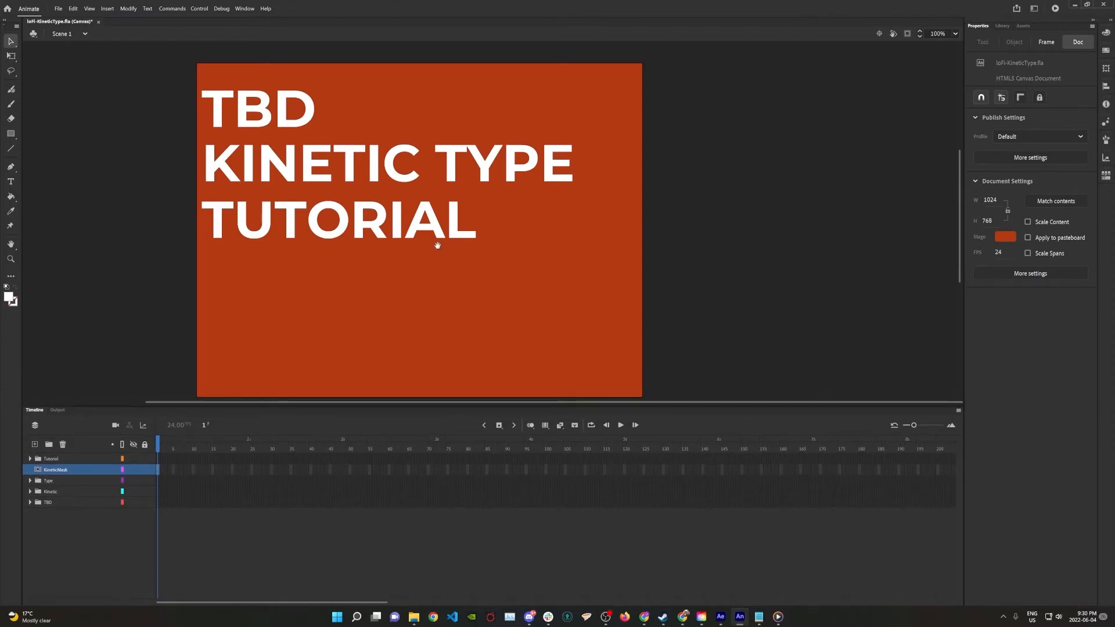
# - Draw a bright green rectangle without a stroke, about 891 by 113 px, over the KINETIC TYPE line on the KineticMask layer
pyautogui.moveTo(438, 244); pyautogui.dragTo(504, 232)
pyautogui.click(11, 133)
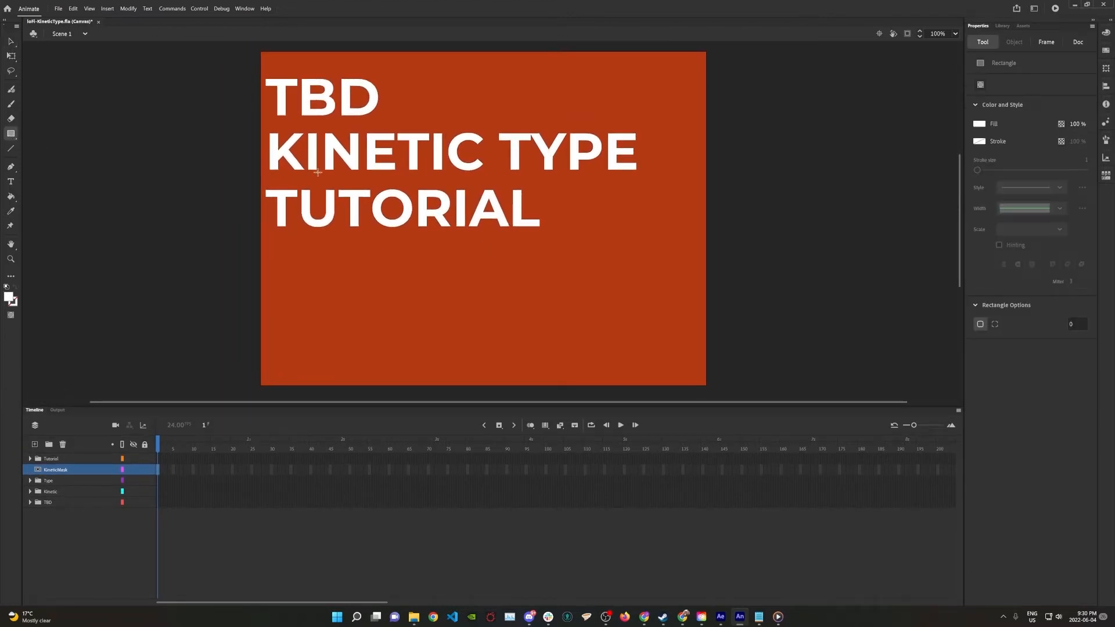
pyautogui.click(980, 124)
pyautogui.click(955, 146)
pyautogui.moveTo(259, 129); pyautogui.dragTo(647, 177)
pyautogui.press('v')
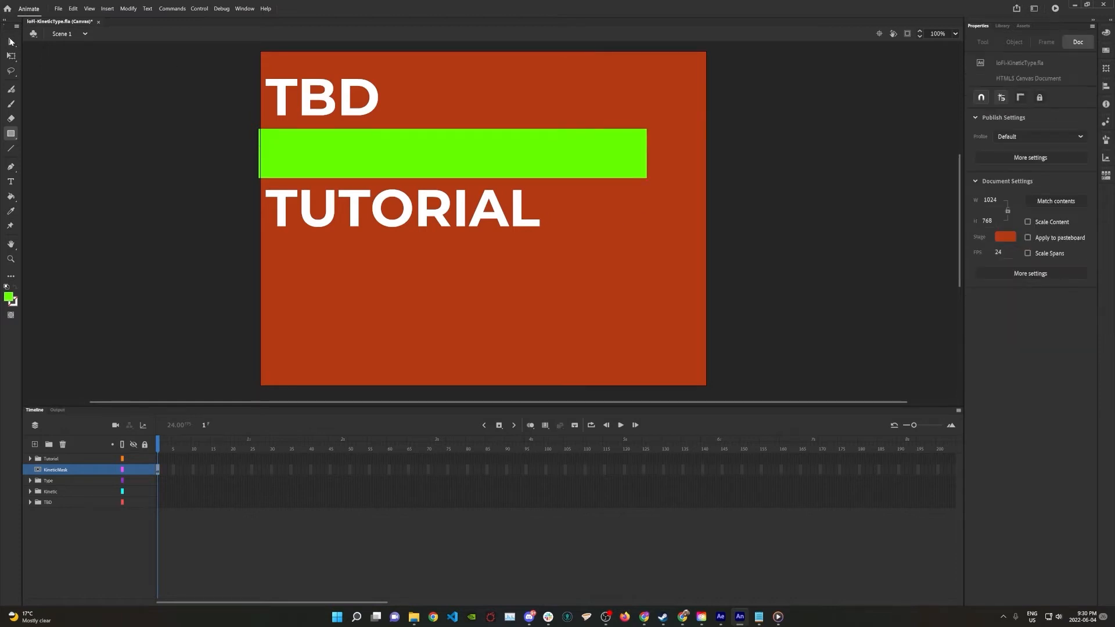
# - Nudge the green rectangle slightly up over the KINETIC TYPE line and right until it aligns with the stage edge
pyautogui.click(423, 169)
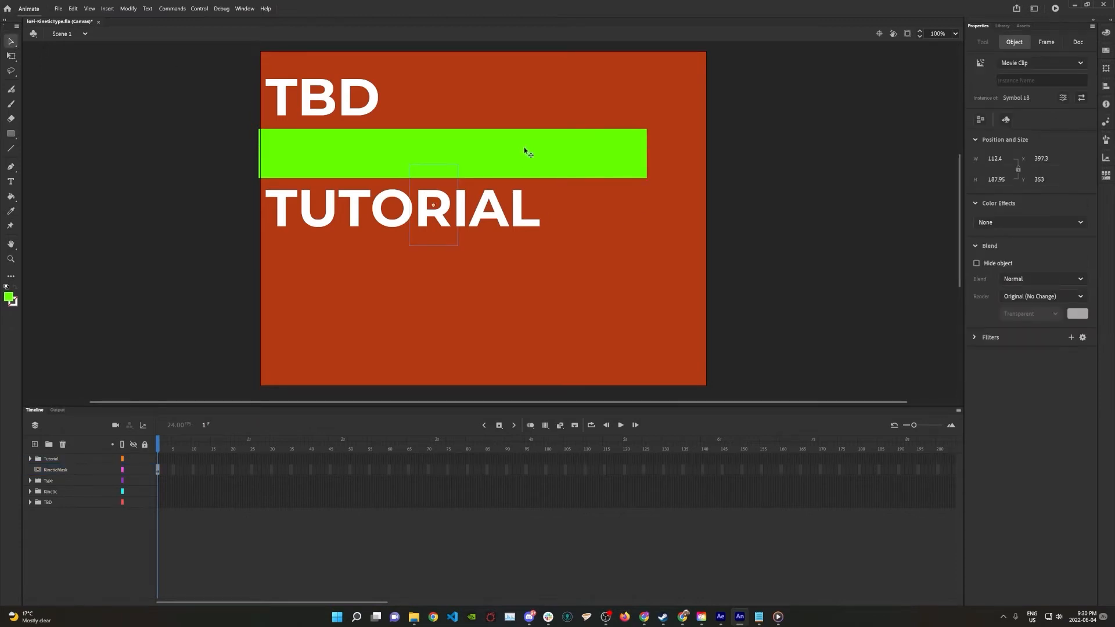
pyautogui.click(524, 150)
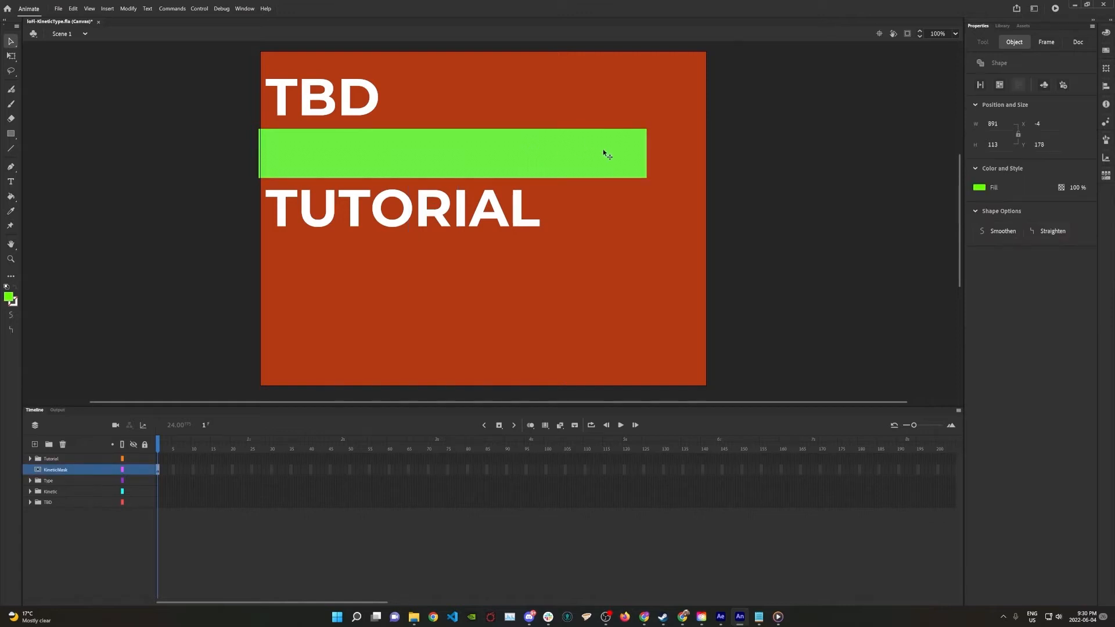
pyautogui.hotkey('shift', 'Up')
pyautogui.press('Up')
pyautogui.press('Up')
pyautogui.press('Up')
pyautogui.press('Up')
pyautogui.press('Right')
pyautogui.press('Right')
pyautogui.press('Right')
pyautogui.press('Right')
# - Duplicate the KineticMask layer, place the copy above the TBD folder, and fill the KineticMask rectangle with yellow
pyautogui.click(61, 470)
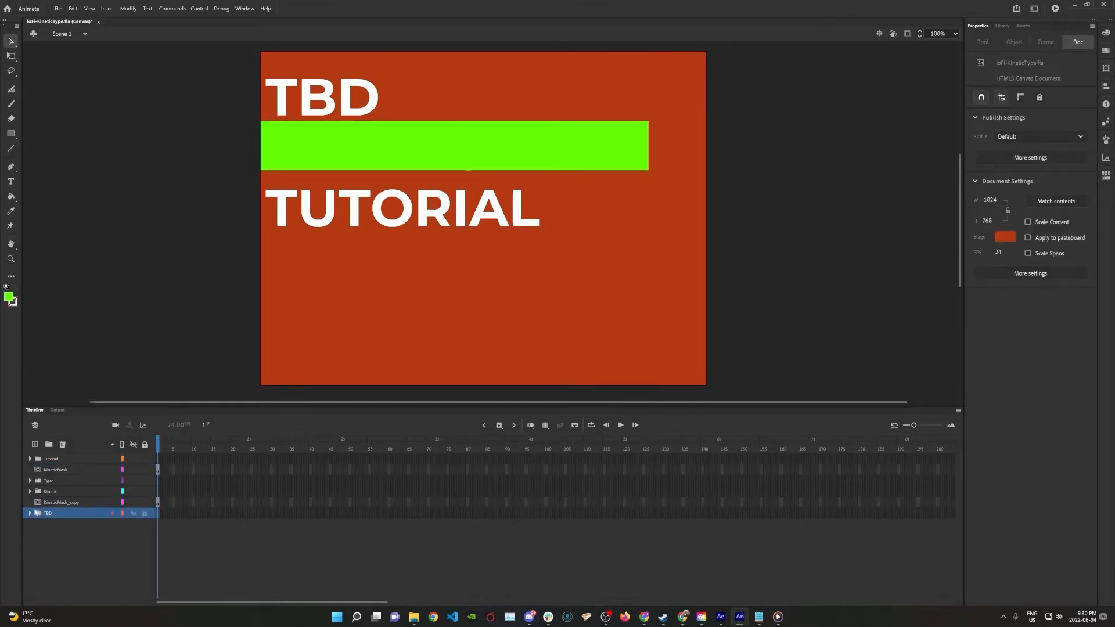
pyautogui.click(507, 161)
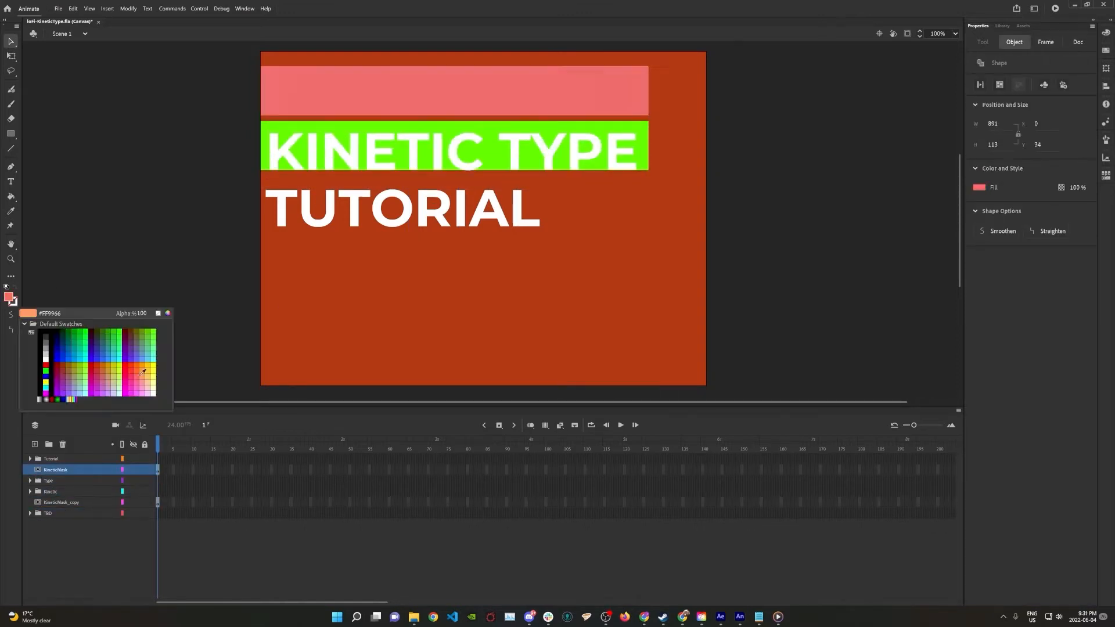
pyautogui.click(27, 380)
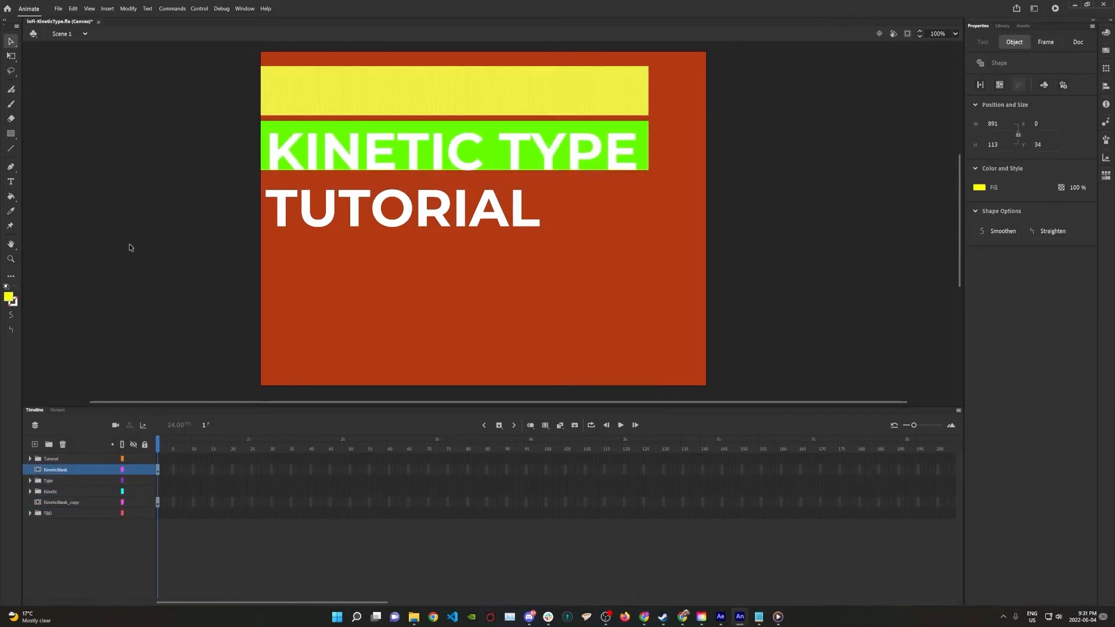
# - Move the yellow rectangle down from the TBD line to cover the KINETIC TYPE line
pyautogui.hotkey('shift', 'Down')
pyautogui.hotkey('shift', 'Down')
pyautogui.hotkey('shift', 'Down')
pyautogui.hotkey('shift', 'Down')
pyautogui.hotkey('shift', 'Down')
pyautogui.hotkey('shift', 'Down')
pyautogui.hotkey('shift', 'Down')
pyautogui.hotkey('shift', 'Down')
pyautogui.hotkey('shift', 'Down')
pyautogui.hotkey('shift', 'Down')
pyautogui.hotkey('shift', 'Down')
pyautogui.hotkey('shift', 'Down')
pyautogui.hotkey('shift', 'Down')
# - Duplicate the KineticMask_copy layer and place the new copy above the Tutorial folder
pyautogui.click(73, 500)
pyautogui.rightClick(67, 504)
pyautogui.click(96, 352)
pyautogui.moveTo(61, 503); pyautogui.dragTo(46, 455)
pyautogui.click(36, 468)
# - Move the newly copied rectangle down over the TUTORIAL line to Y 291 and fill it with red
pyautogui.click(532, 105)
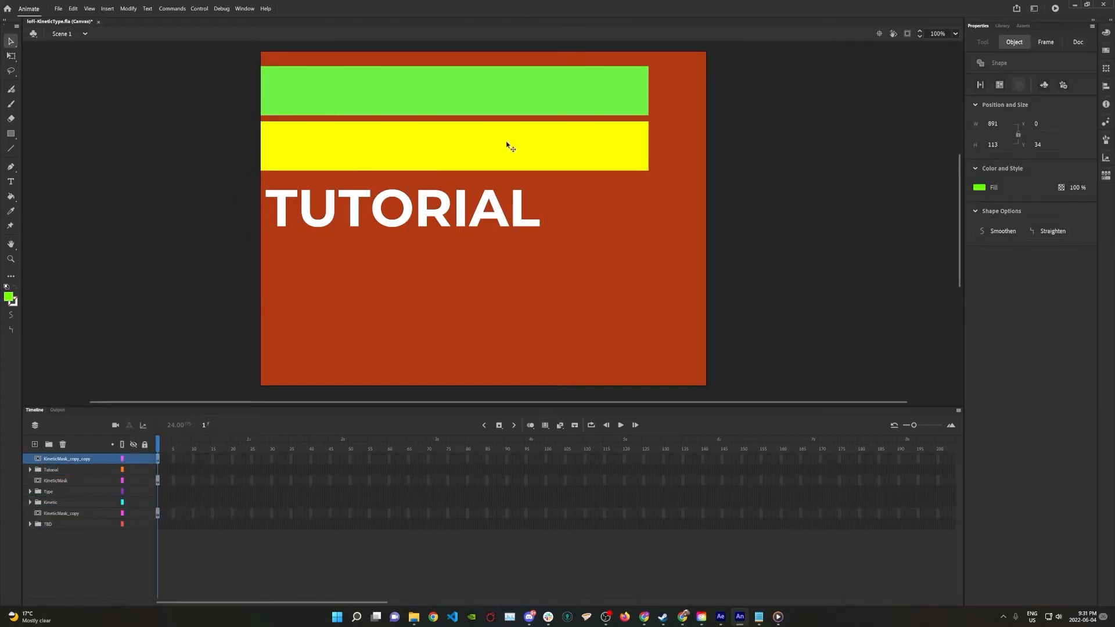
pyautogui.hotkey('shift', 'Down')
pyautogui.hotkey('shift', 'Down')
pyautogui.hotkey('shift', 'Down')
pyautogui.hotkey('shift', 'Down')
pyautogui.hotkey('shift', 'Down')
pyautogui.hotkey('shift', 'Down')
pyautogui.hotkey('shift', 'Down')
pyautogui.hotkey('shift', 'Down')
pyautogui.hotkey('shift', 'Down')
pyautogui.hotkey('shift', 'Down')
pyautogui.hotkey('shift', 'Down')
pyautogui.hotkey('shift', 'Down')
pyautogui.hotkey('shift', 'Down')
pyautogui.hotkey('shift', 'Down')
pyautogui.hotkey('shift', 'Down')
pyautogui.hotkey('shift', 'Down')
pyautogui.hotkey('shift', 'Down')
pyautogui.hotkey('shift', 'Down')
pyautogui.hotkey('shift', 'Down')
pyautogui.hotkey('shift', 'Down')
pyautogui.click(8, 297)
pyautogui.click(28, 361)
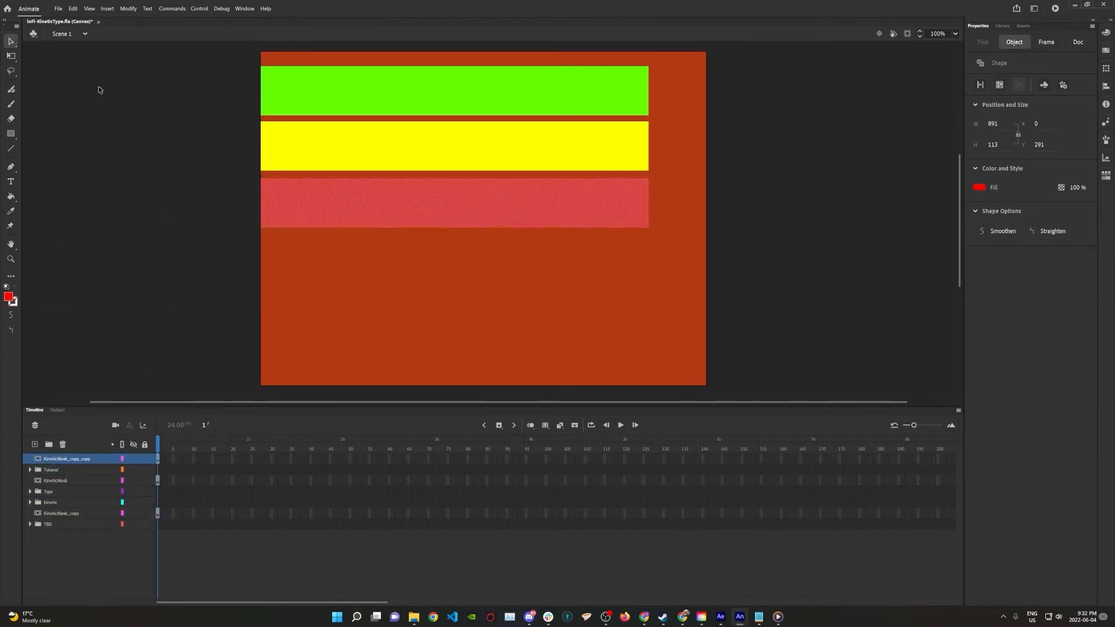
# - Lock all layers, and briefly unlock and relock the KineticMask layer to compare the mask display
pyautogui.click(145, 445)
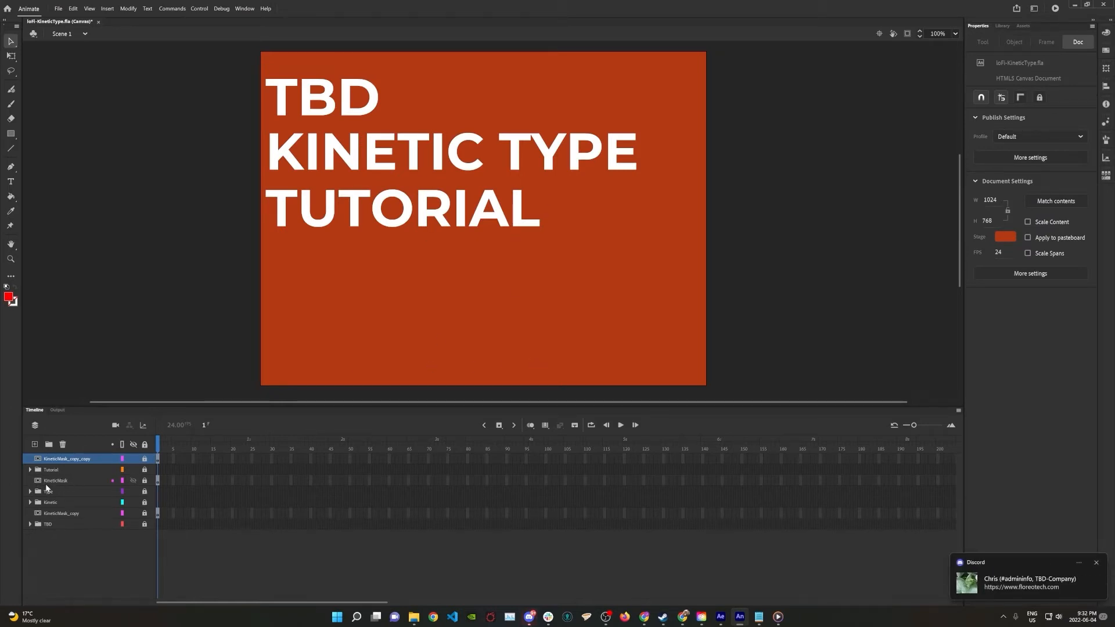
pyautogui.click(144, 481)
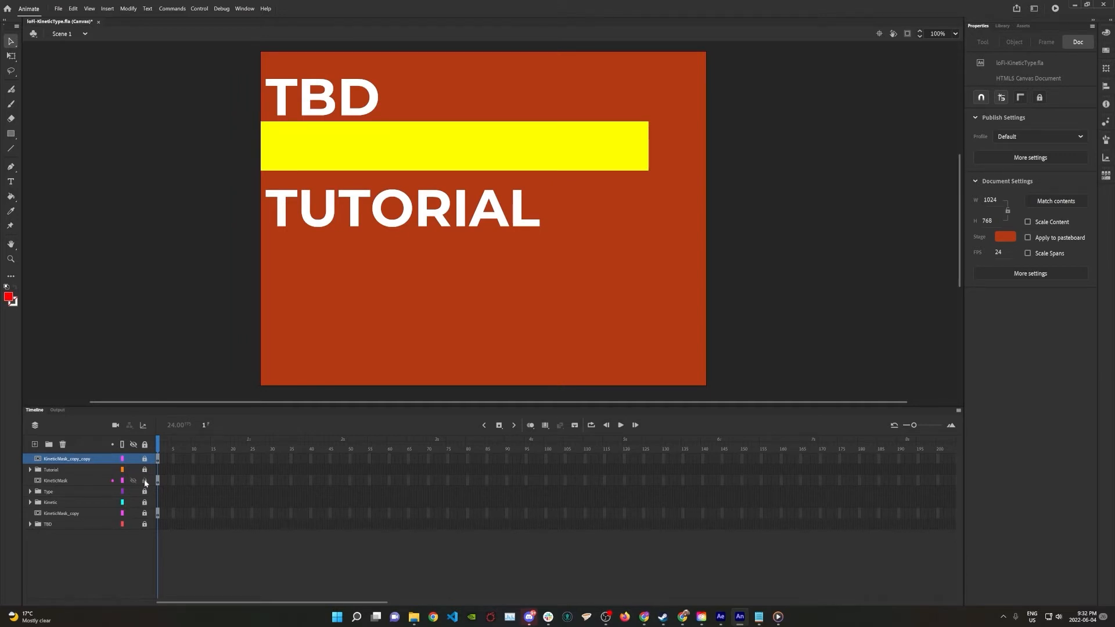
pyautogui.click(145, 480)
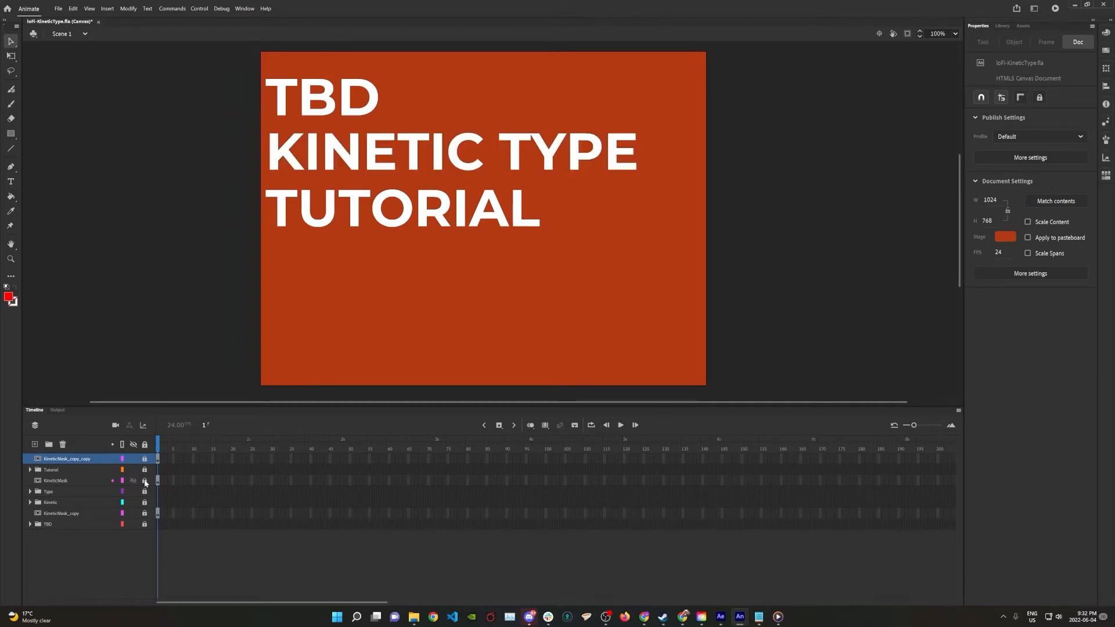
# - Select the four letter layers in the Type folder, shift TYPE slightly down on the stage and lock the folder
pyautogui.click(30, 492)
pyautogui.click(57, 502)
pyautogui.keyDown('shift'); pyautogui.click(68, 536); pyautogui.keyUp('shift')
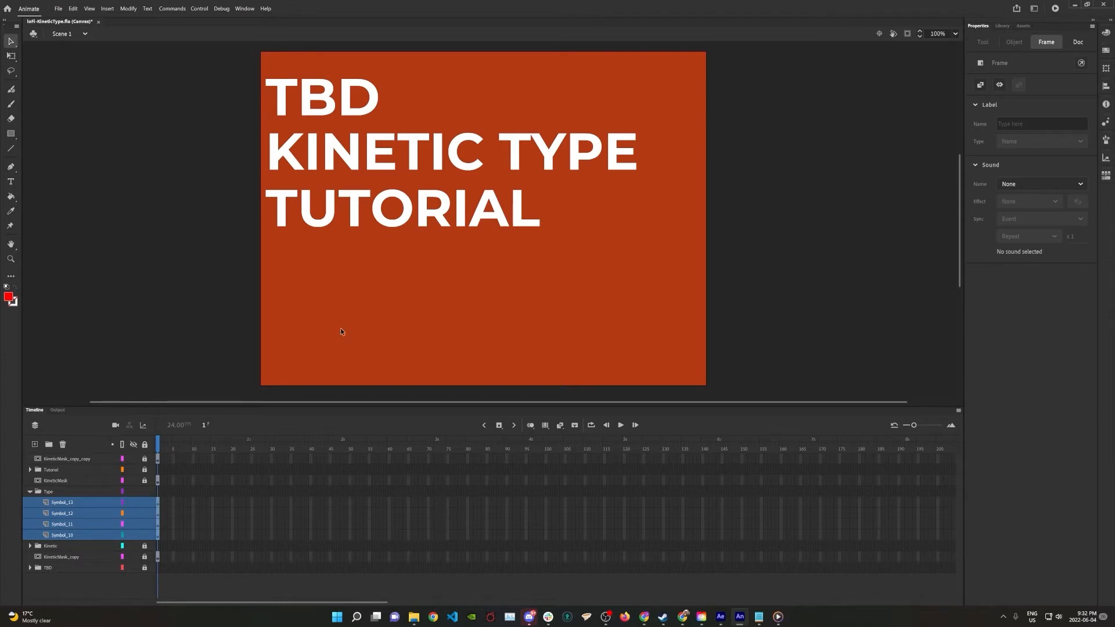
pyautogui.click(83, 503)
pyautogui.keyDown('shift'); pyautogui.click(78, 535); pyautogui.keyUp('shift')
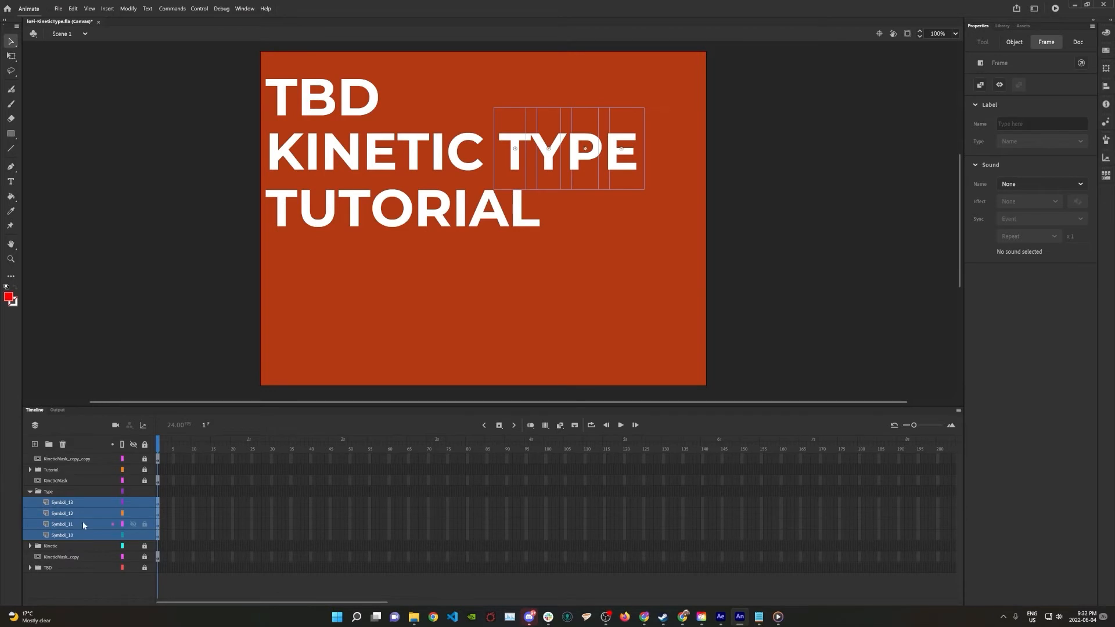
pyautogui.click(82, 525)
pyautogui.click(86, 504)
pyautogui.keyDown('shift'); pyautogui.click(83, 534); pyautogui.keyUp('shift')
pyautogui.hotkey('shift', 'Down')
pyautogui.hotkey('shift', 'Down')
pyautogui.hotkey('shift', 'Down')
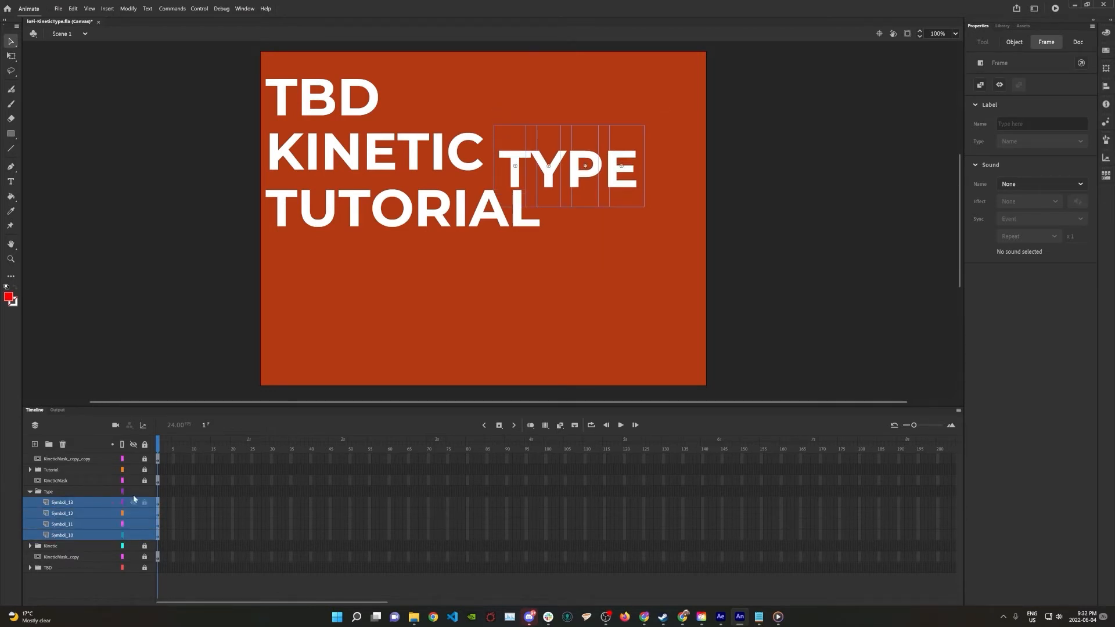
pyautogui.click(144, 492)
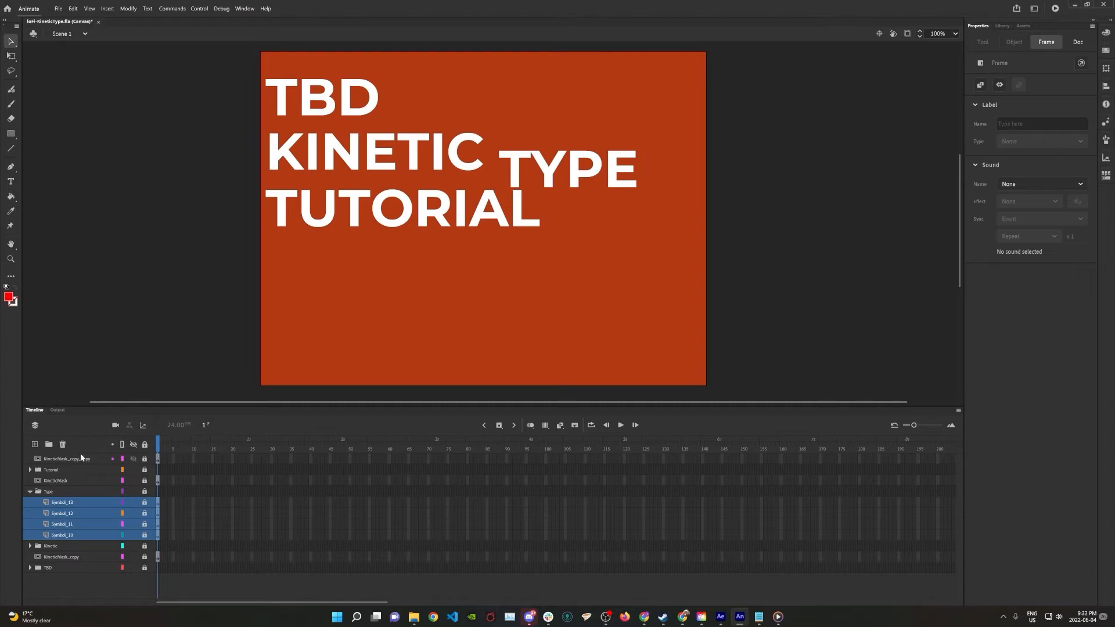
# - Nest the four TYPE letter layers, Symbol_10 to Symbol_13, under the KineticMask layer so it masks them
pyautogui.click(31, 492)
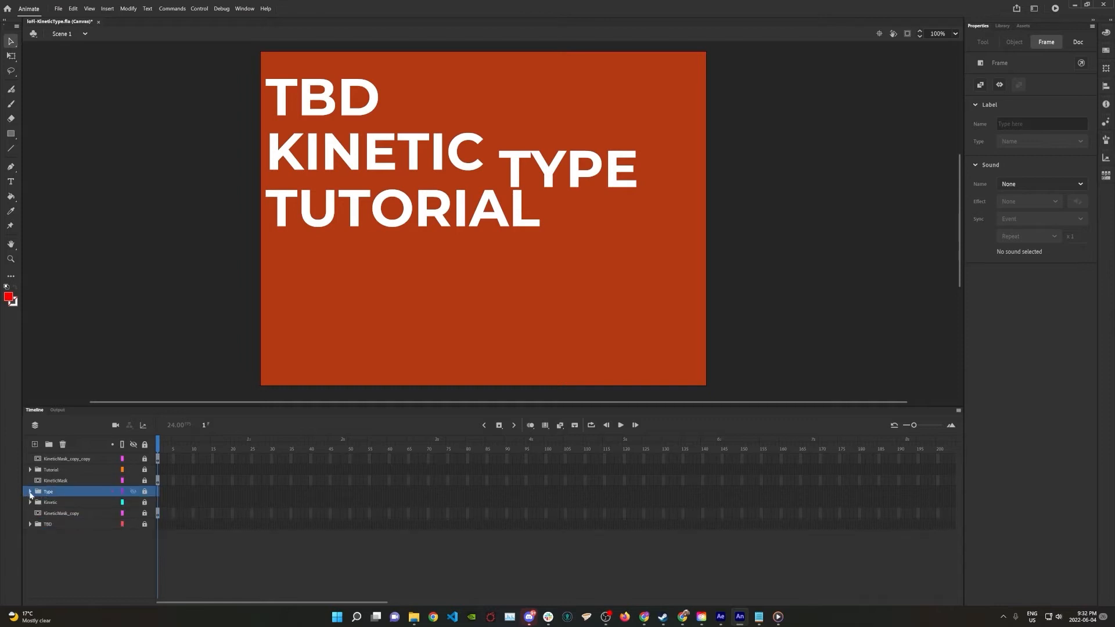
pyautogui.click(553, 168)
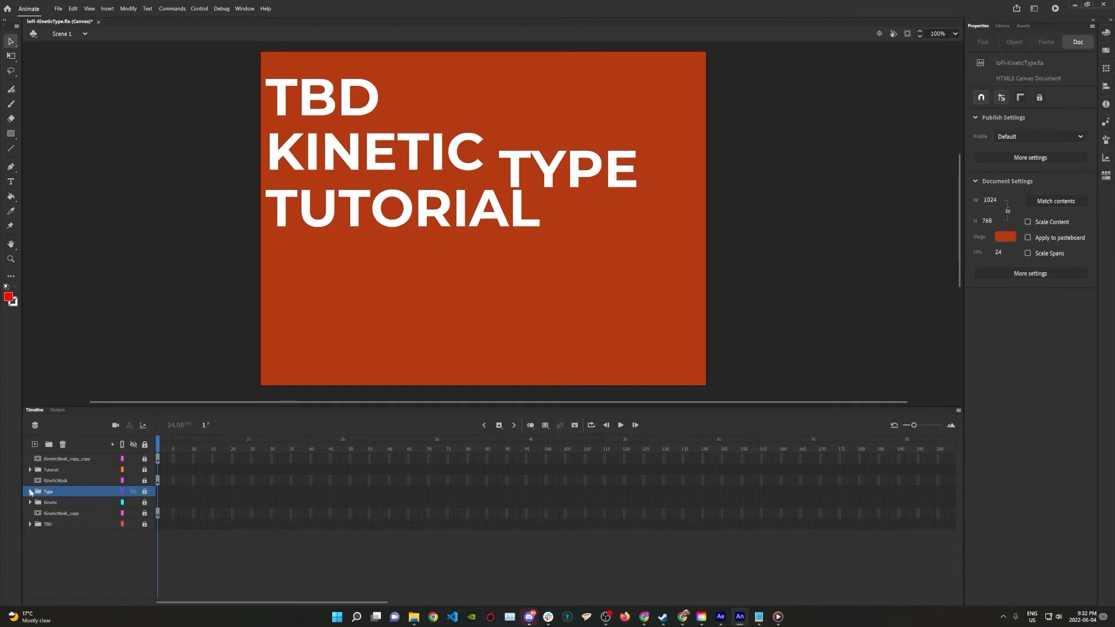
pyautogui.click(31, 492)
pyautogui.click(59, 502)
pyautogui.keyDown('shift'); pyautogui.click(60, 534); pyautogui.keyUp('shift')
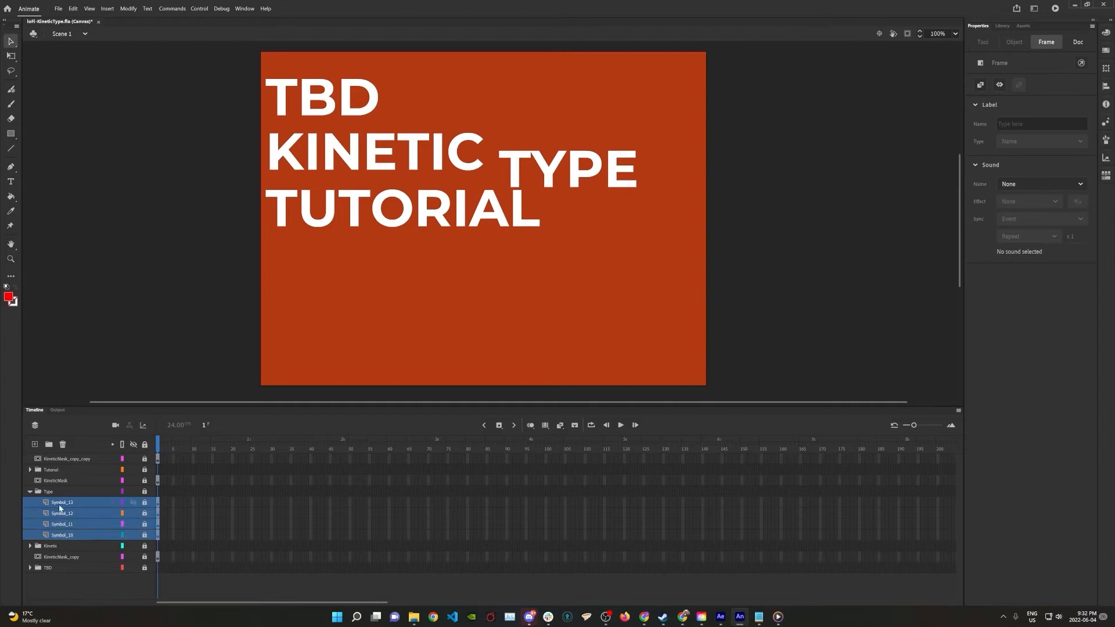
pyautogui.moveTo(59, 508); pyautogui.dragTo(96, 483)
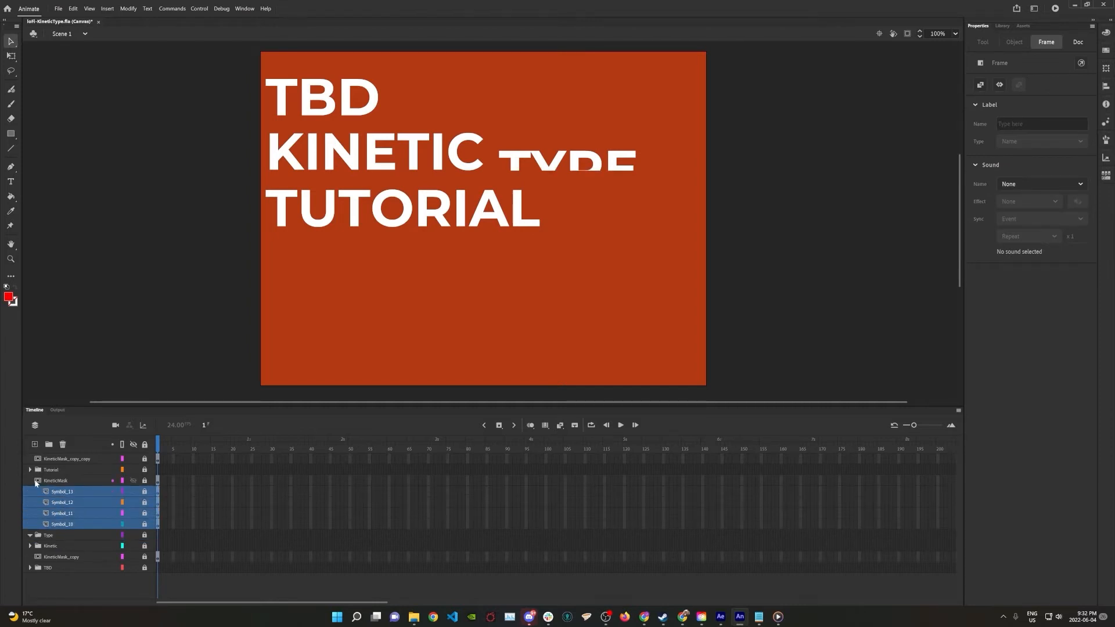
# - Move the KineticMask layer together with its four masked letter layers into the Type folder
pyautogui.click(51, 482)
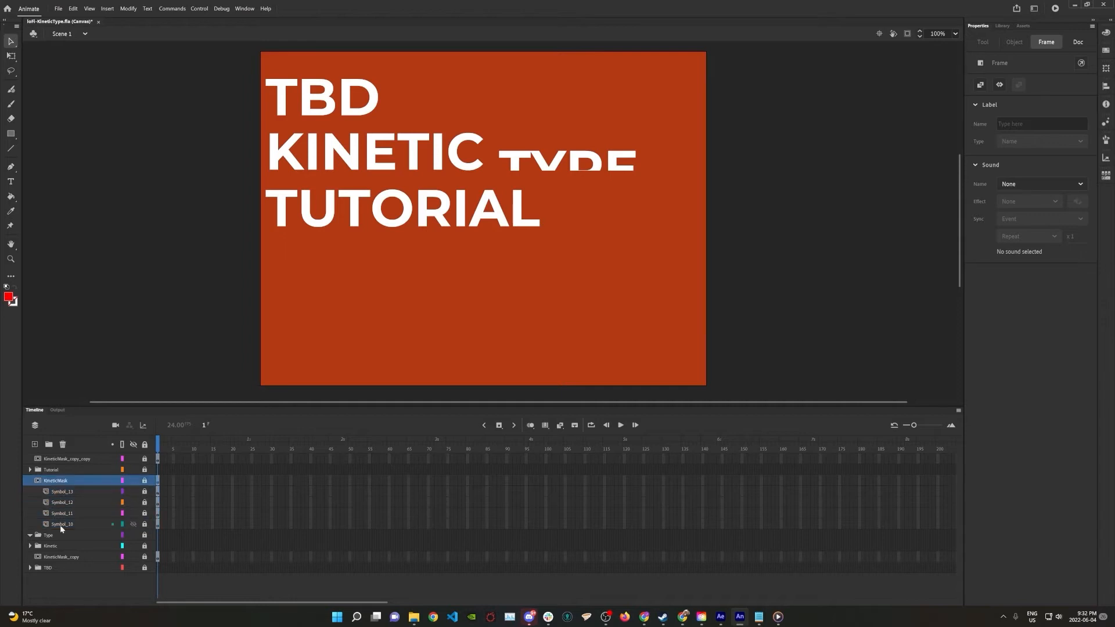
pyautogui.keyDown('shift'); pyautogui.click(61, 525); pyautogui.keyUp('shift')
pyautogui.moveTo(61, 486); pyautogui.dragTo(54, 535)
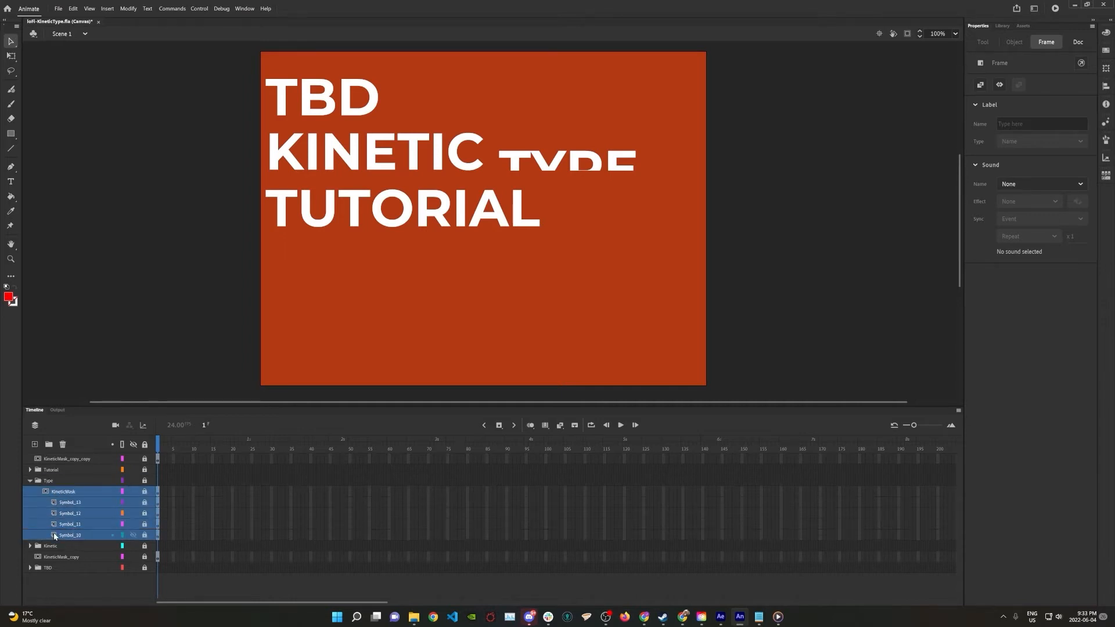
# - Duplicate the KineticMask layer from the Type folder and place the copy at the start of the Kinetic folder
pyautogui.click(30, 546)
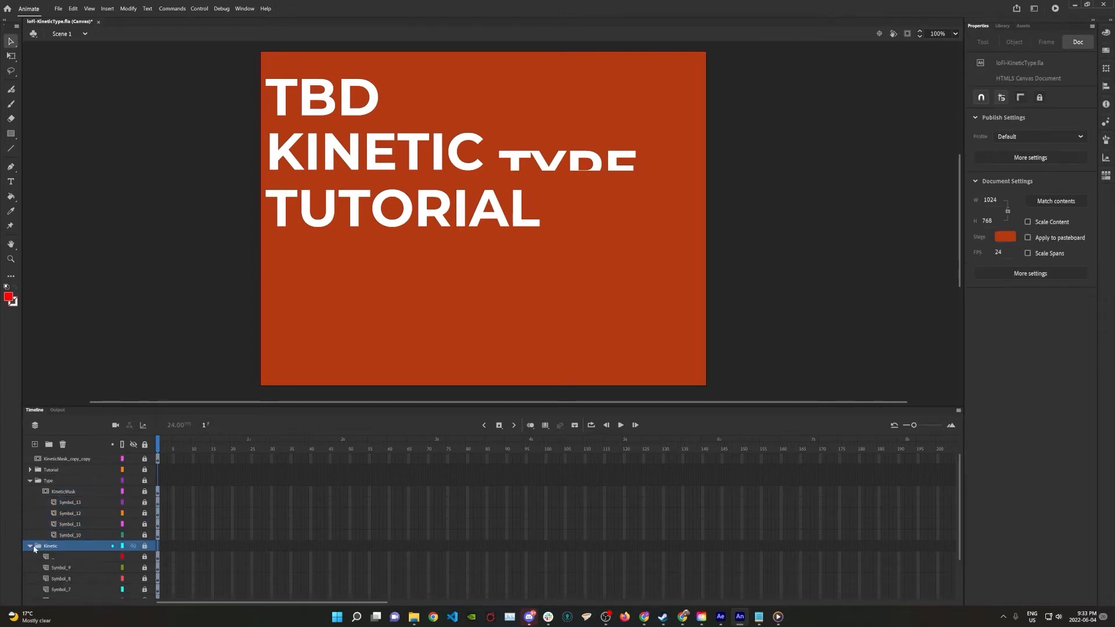
pyautogui.click(68, 557)
pyautogui.scroll(-2, 68, 550)
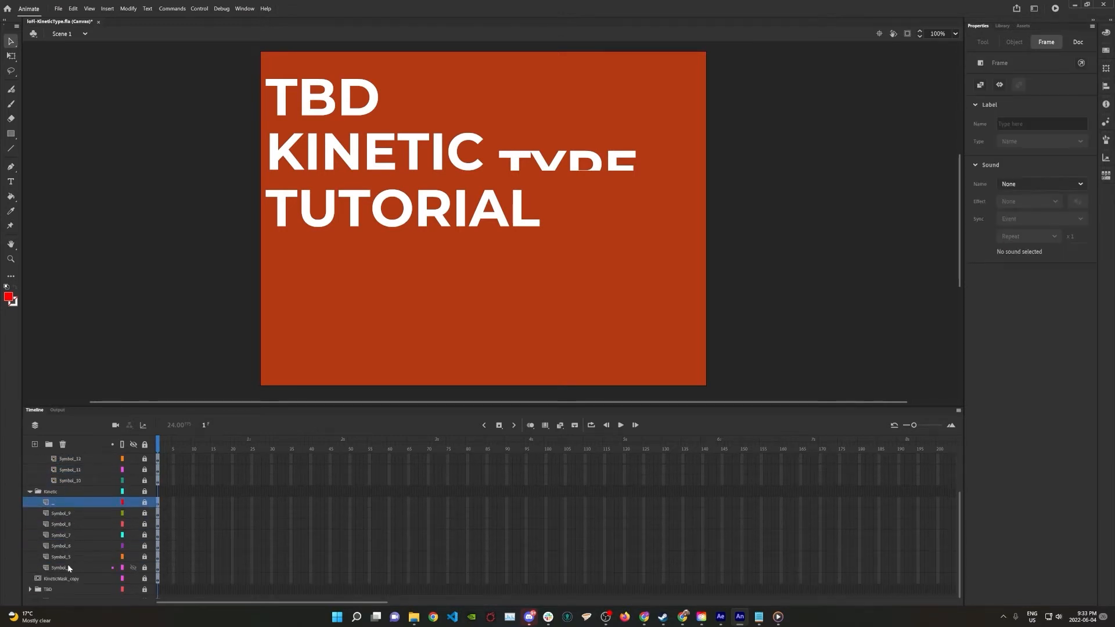
pyautogui.scroll(2, 76, 546)
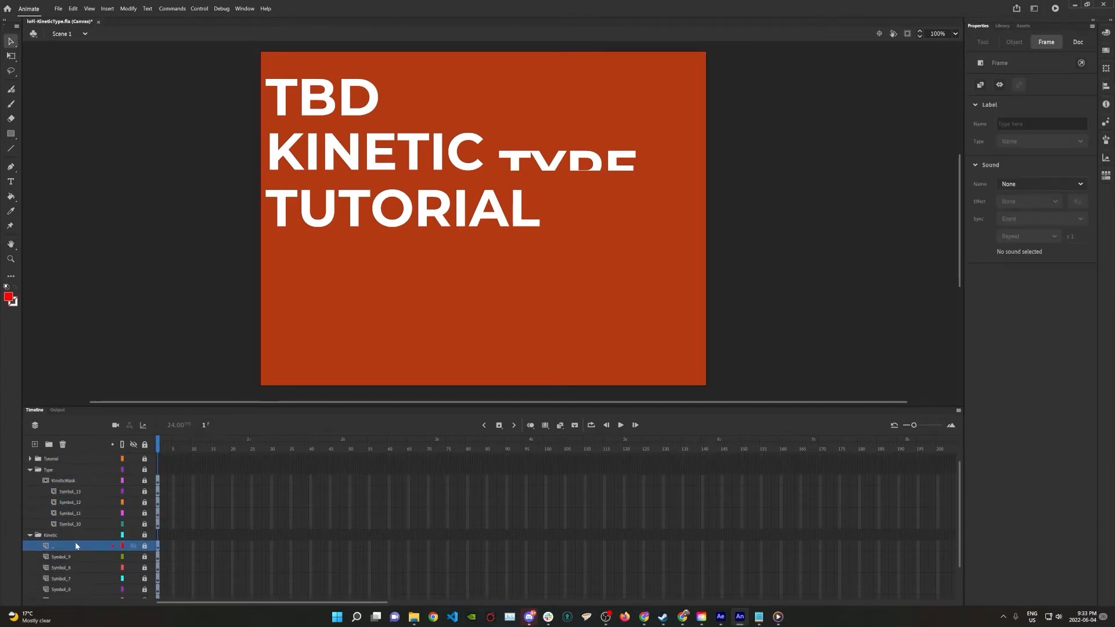
pyautogui.click(57, 481)
pyautogui.rightClick(67, 483)
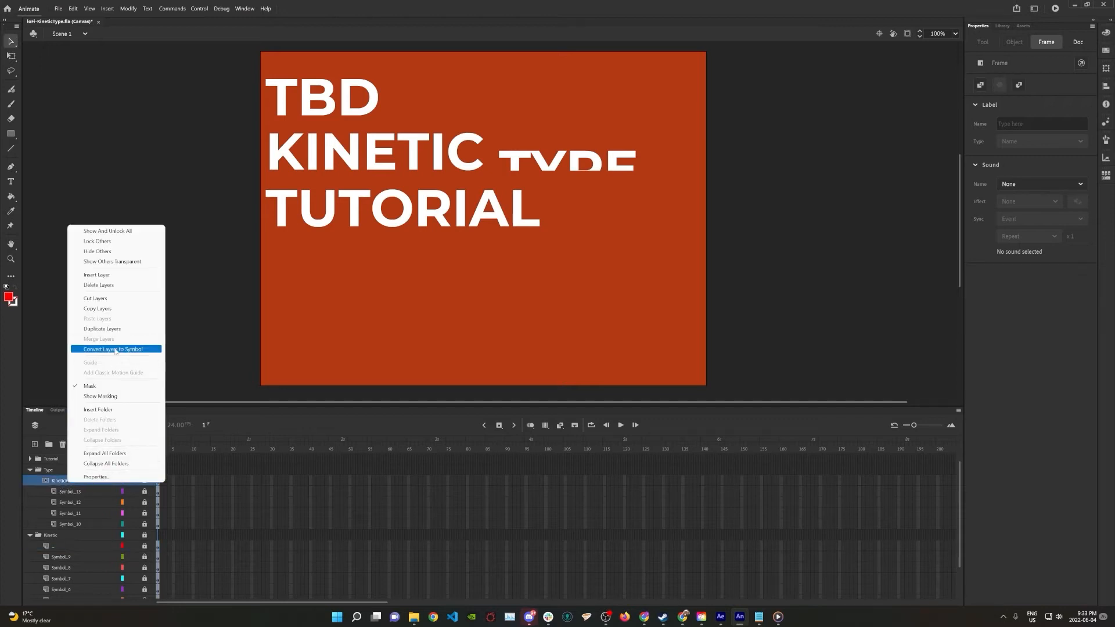
pyautogui.click(114, 329)
pyautogui.moveTo(64, 483); pyautogui.dragTo(61, 553)
# - Nest the seven KINETIC letter layers under the mask copy in the Kinetic folder, and collapse the Kinetic and Type folders
pyautogui.click(60, 556)
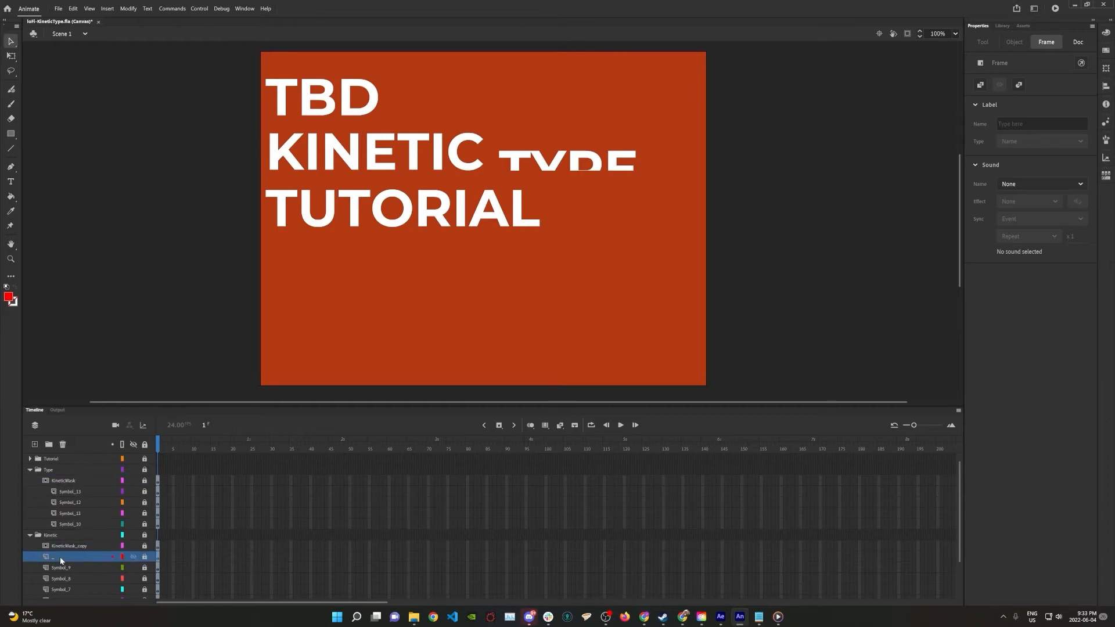
pyautogui.scroll(-2, 61, 556)
pyautogui.keyDown('shift'); pyautogui.click(61, 567); pyautogui.keyUp('shift')
pyautogui.moveTo(62, 502); pyautogui.dragTo(85, 499)
pyautogui.scroll(1, 34, 503)
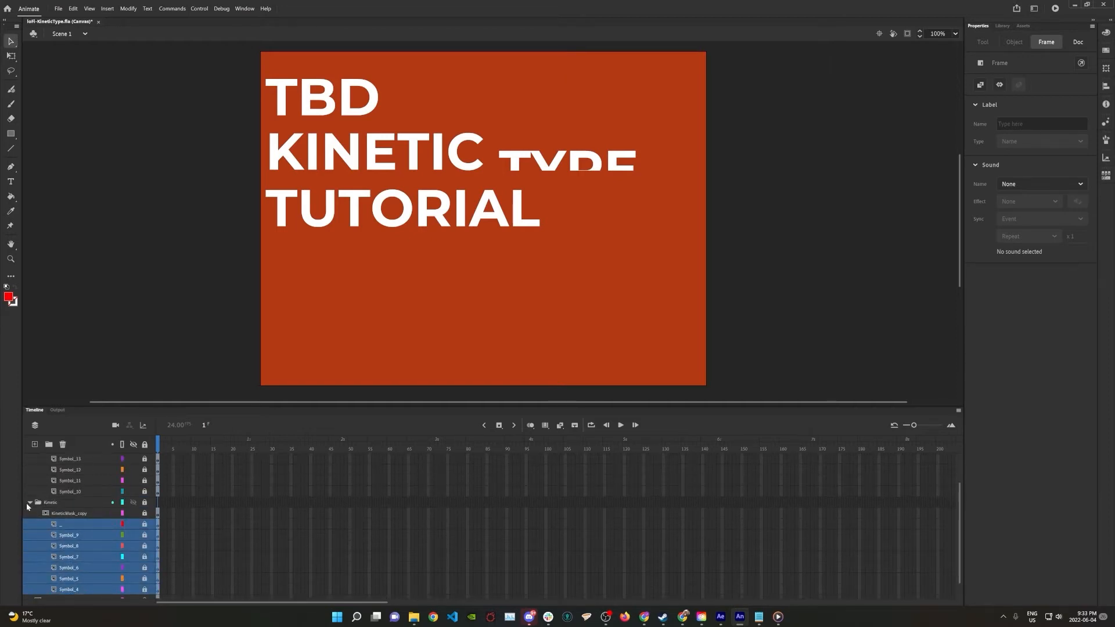
pyautogui.click(26, 503)
pyautogui.click(30, 503)
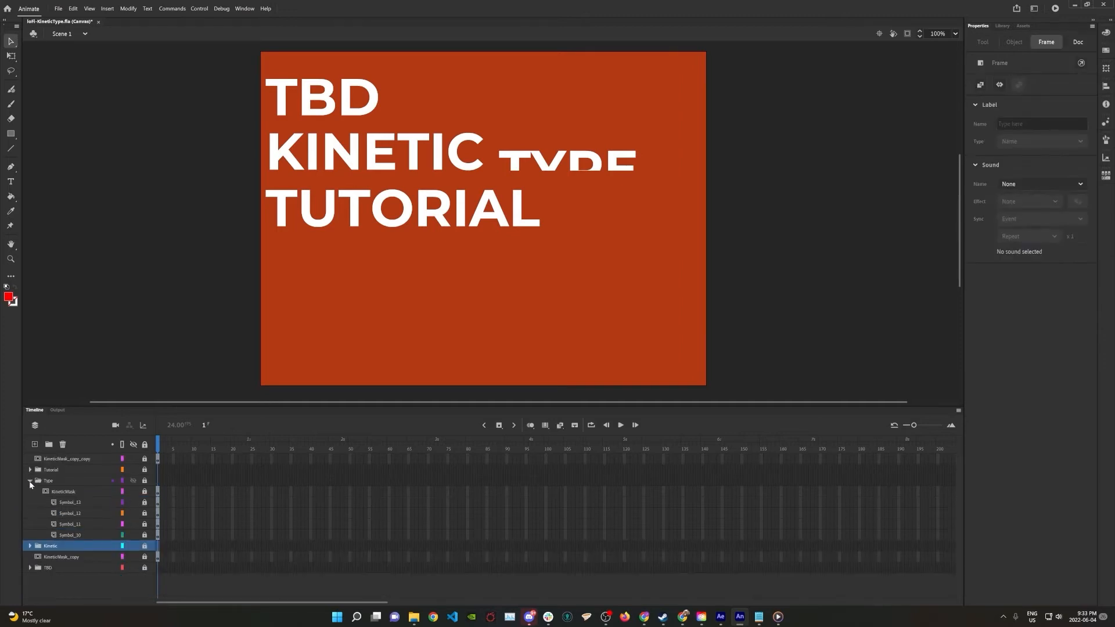
pyautogui.click(29, 481)
# - Move KineticMask_copy_copy into the Tutorial folder and nest letter layers Symbol_14 to Symbol_21 under it
pyautogui.click(50, 458)
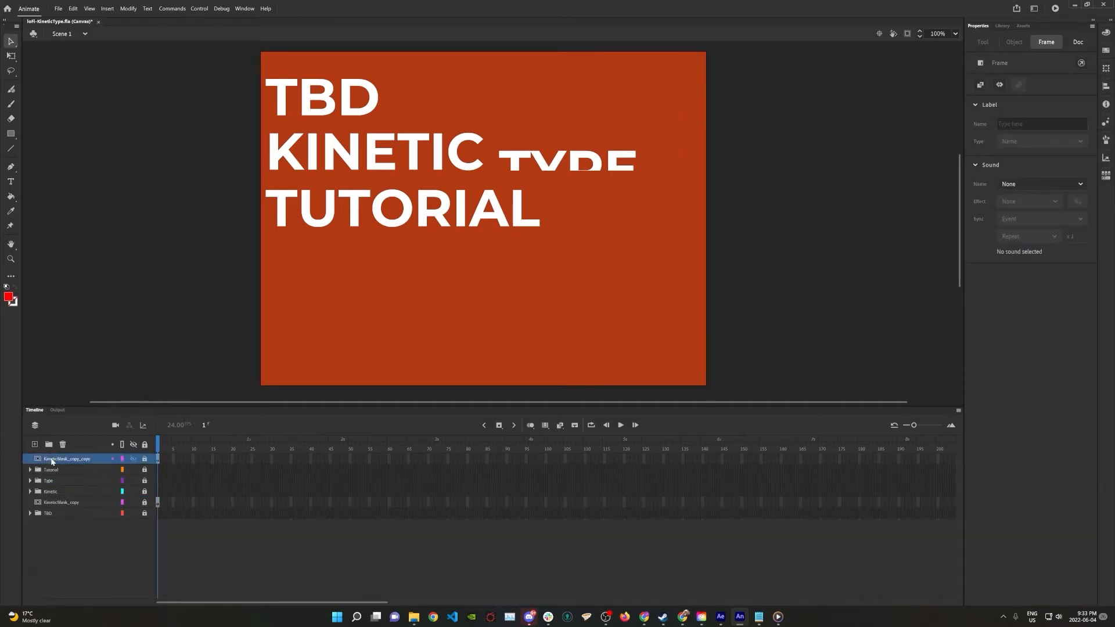
pyautogui.click(31, 459)
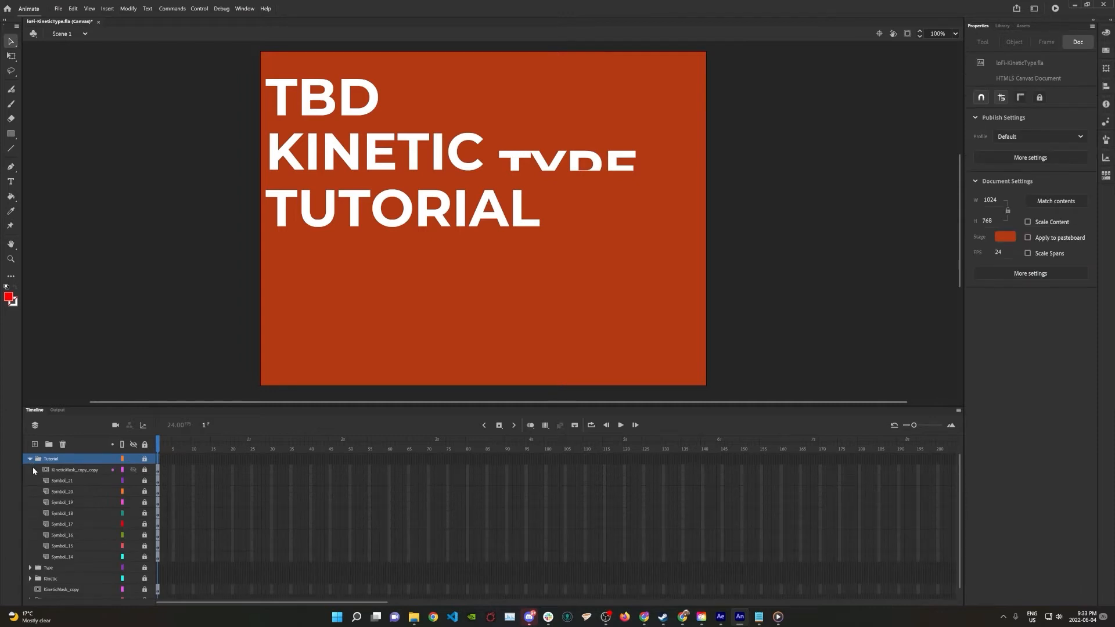
pyautogui.click(58, 482)
pyautogui.keyDown('shift'); pyautogui.click(64, 557); pyautogui.keyUp('shift')
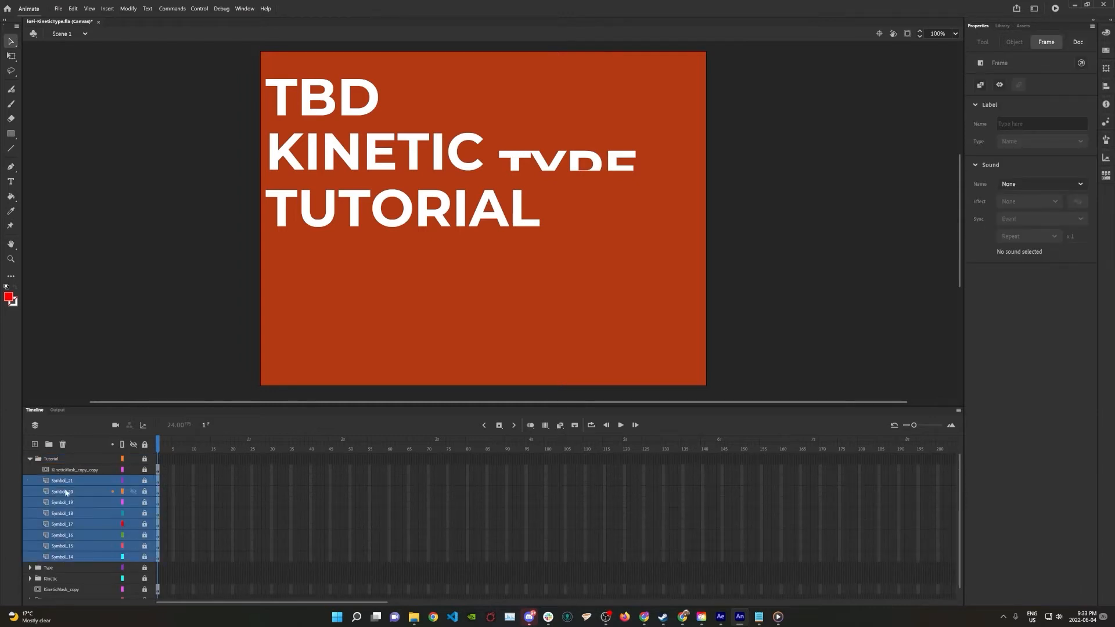
pyautogui.moveTo(70, 481); pyautogui.dragTo(84, 492)
pyautogui.click(30, 459)
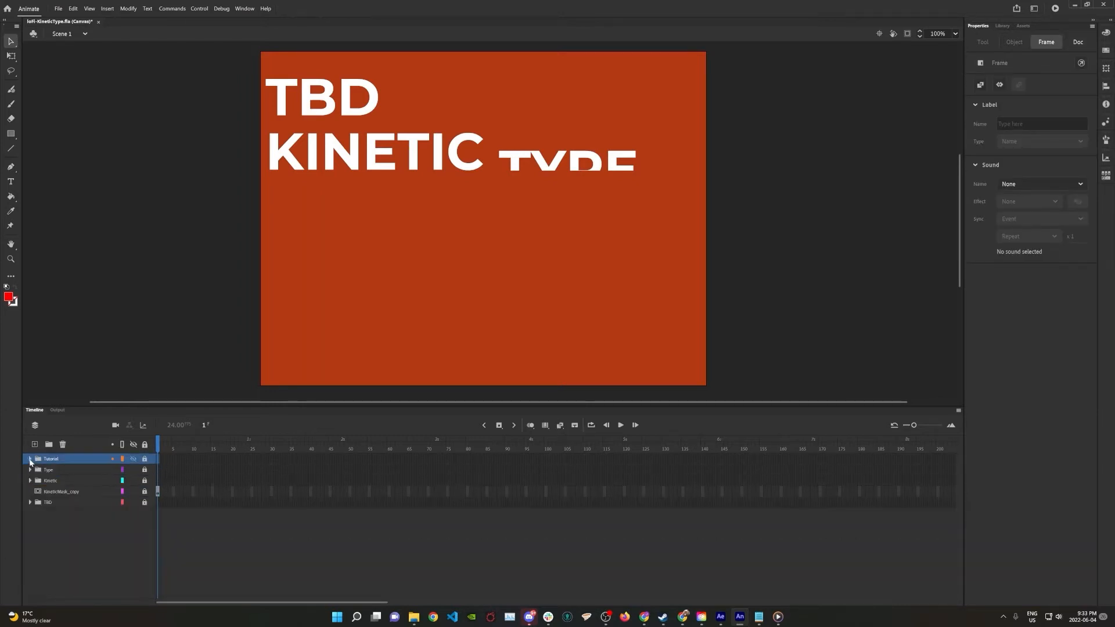
# - Unlock the Tutorial folder's KineticMask_copy_copy layer and delete its green bar over the TBD line
pyautogui.click(30, 459)
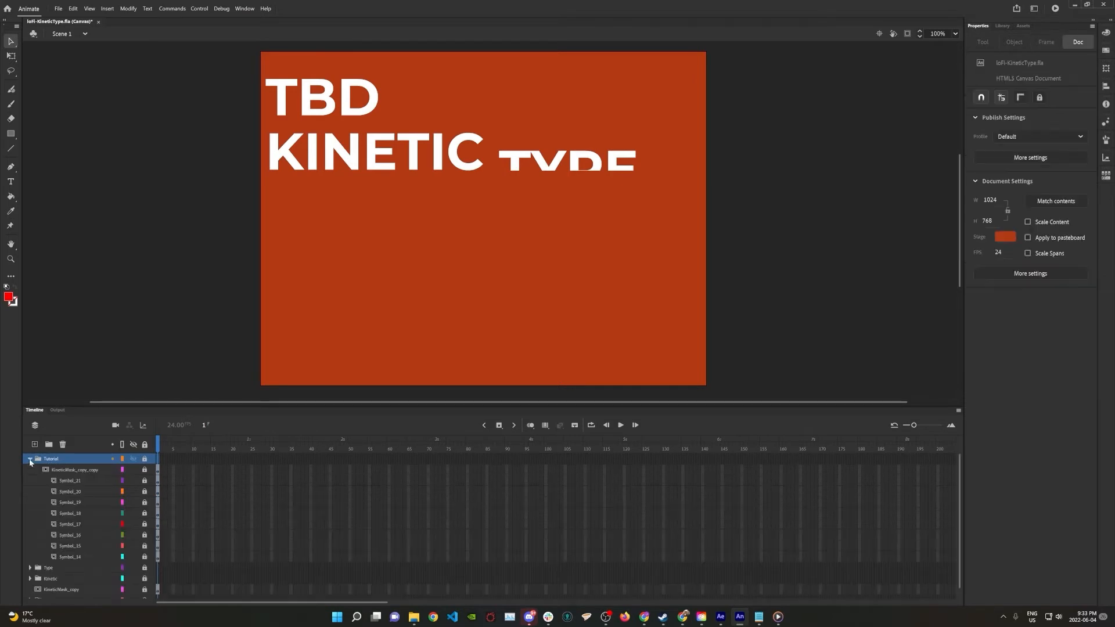
pyautogui.click(65, 471)
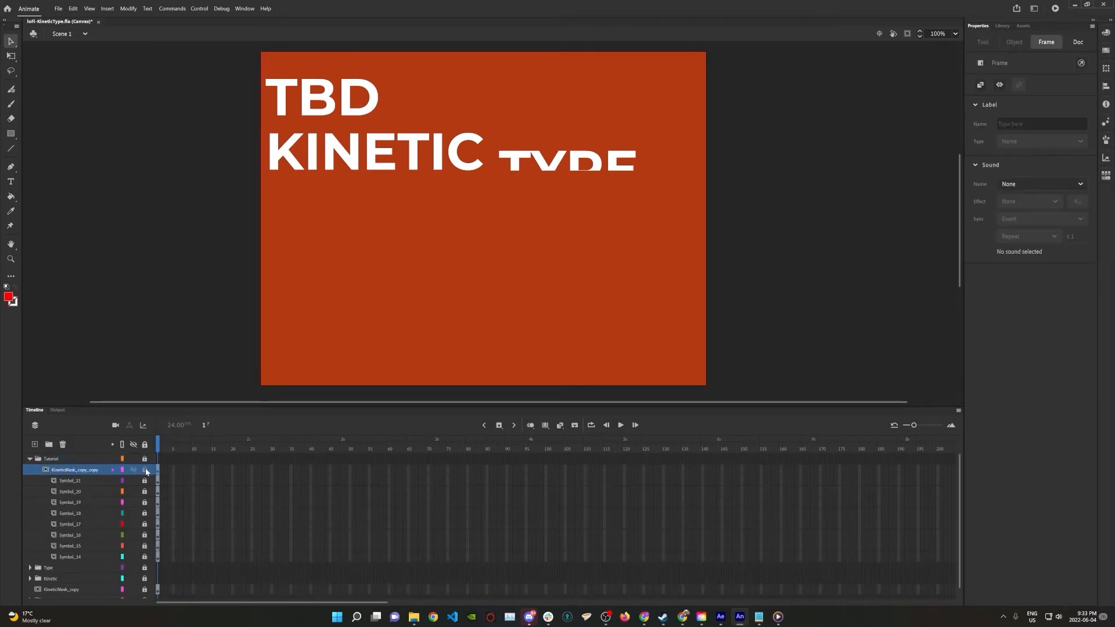
pyautogui.click(146, 471)
pyautogui.click(85, 472)
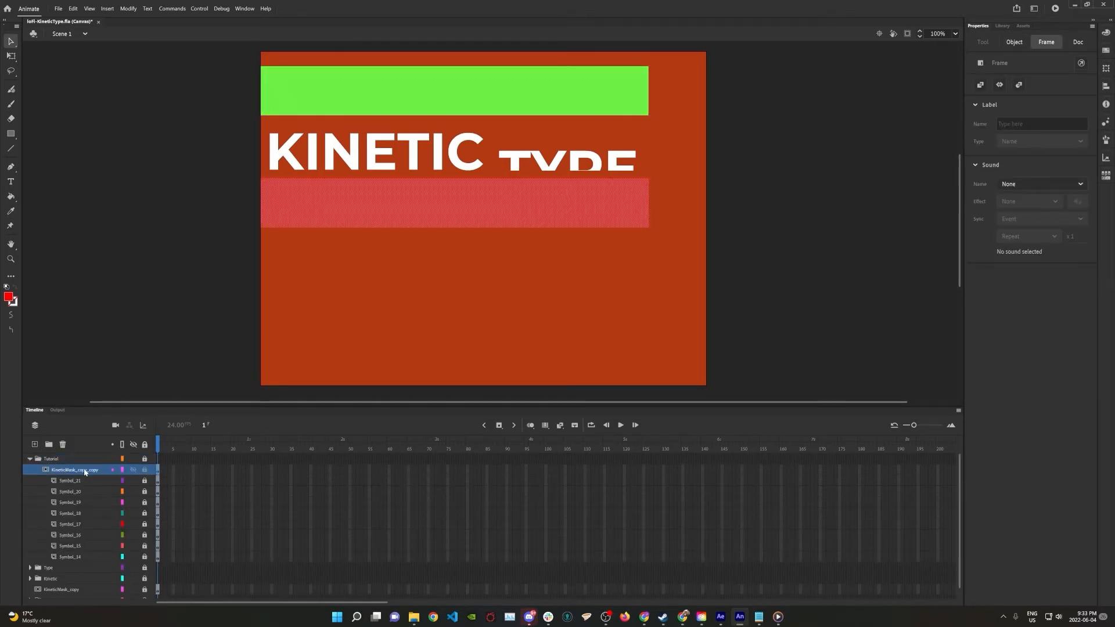
pyautogui.click(646, 148)
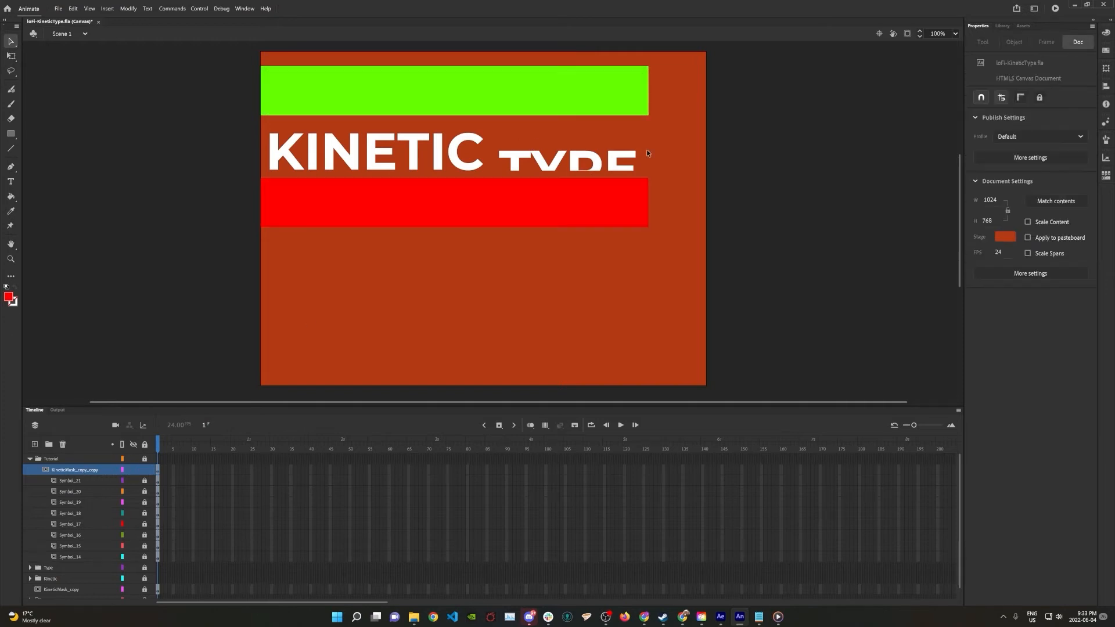
pyautogui.click(586, 108)
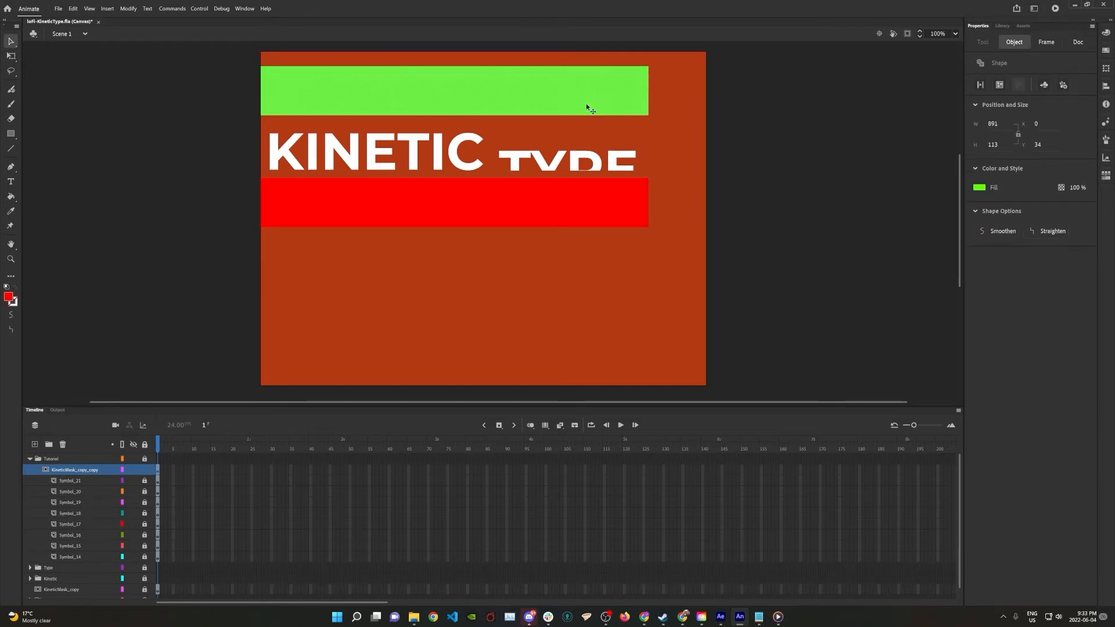
pyautogui.press('Delete')
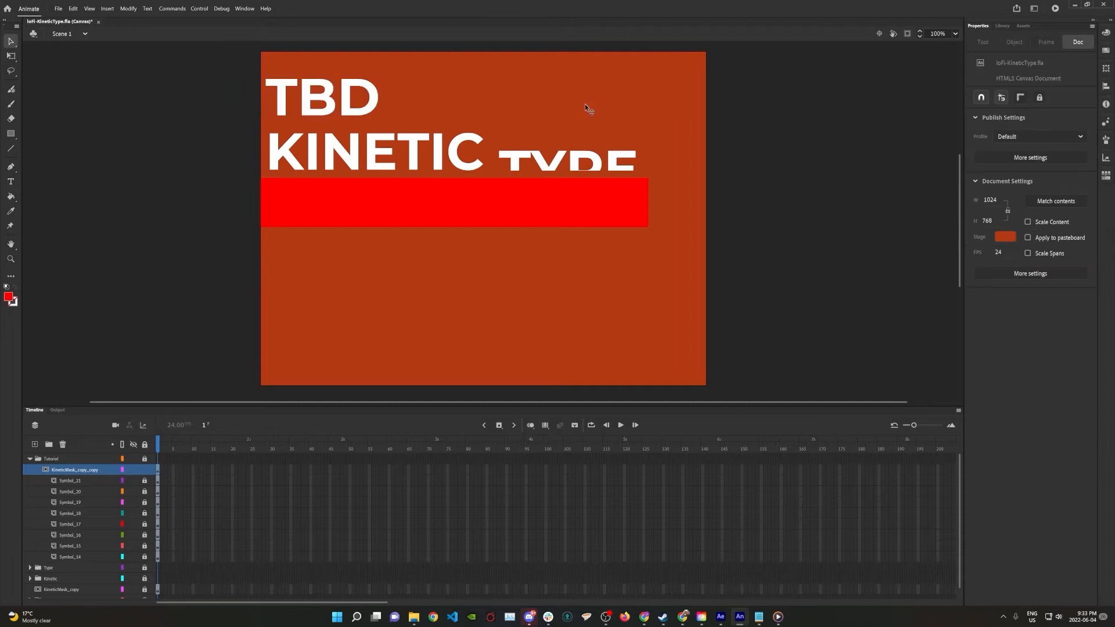
# - Adjust the red mask bar over the TUTORIAL line to Y 291, relock its layer and collapse the Tutorial folder
pyautogui.click(524, 199)
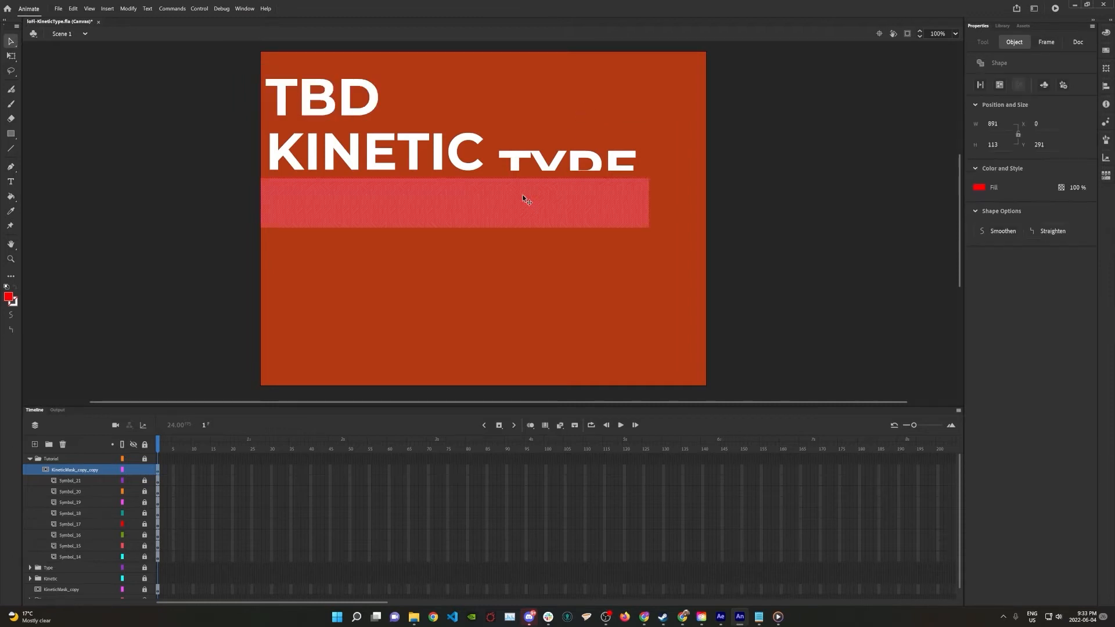
pyautogui.moveTo(508, 203)
pyautogui.mouseDown()
pyautogui.moveTo(510, 220)
pyautogui.moveTo(508, 200)
pyautogui.mouseUp()
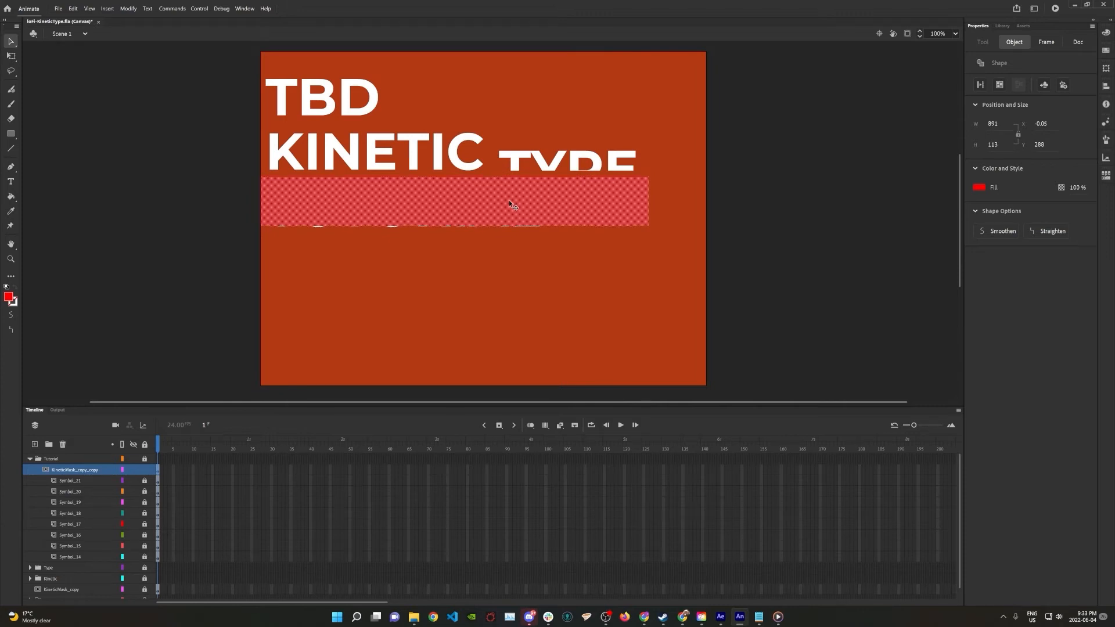
pyautogui.press('Down')
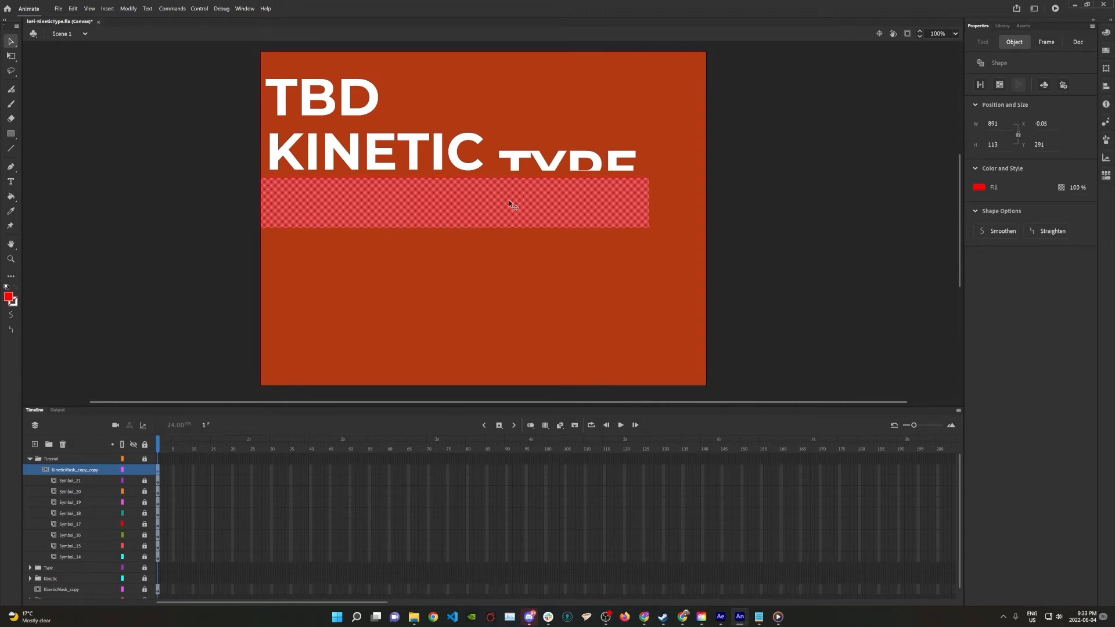
pyautogui.click(144, 470)
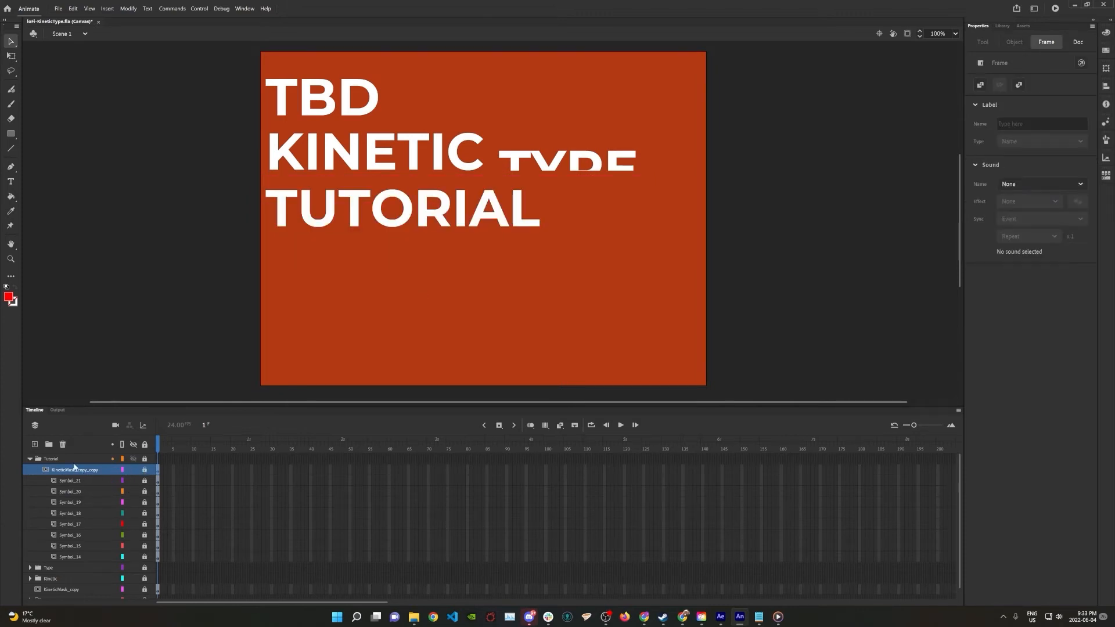
pyautogui.click(32, 459)
# - Move KineticMask_copy into the TBD folder with the three TBD letter layers nested under it, and collapse the folder
pyautogui.click(51, 492)
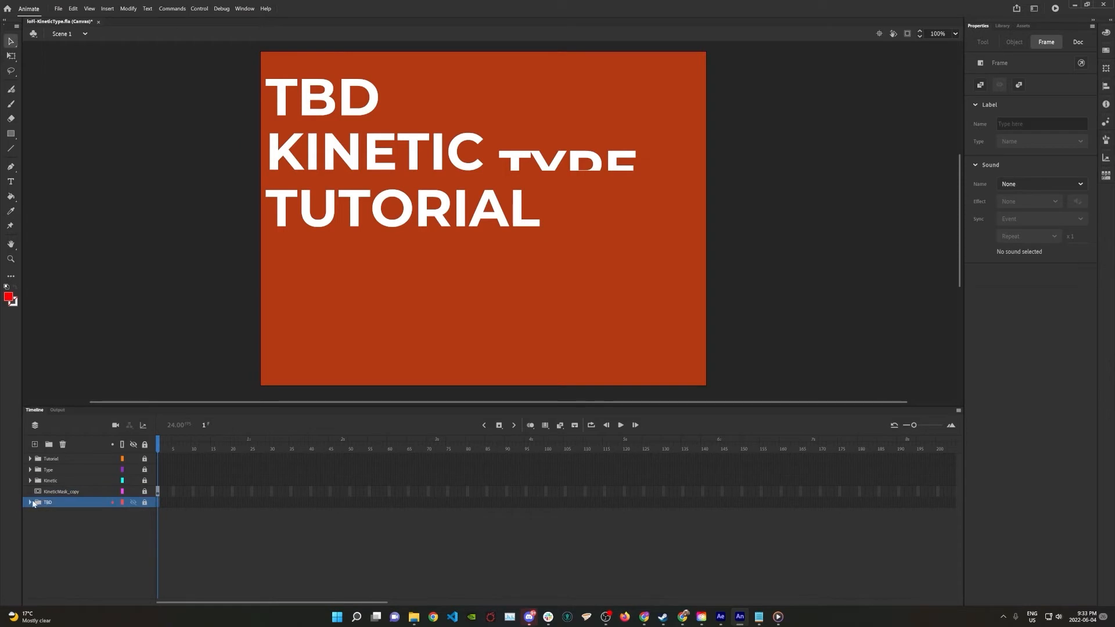
pyautogui.click(43, 502)
pyautogui.moveTo(47, 495); pyautogui.dragTo(74, 511)
pyautogui.click(57, 515)
pyautogui.keyDown('shift'); pyautogui.click(62, 533); pyautogui.keyUp('shift')
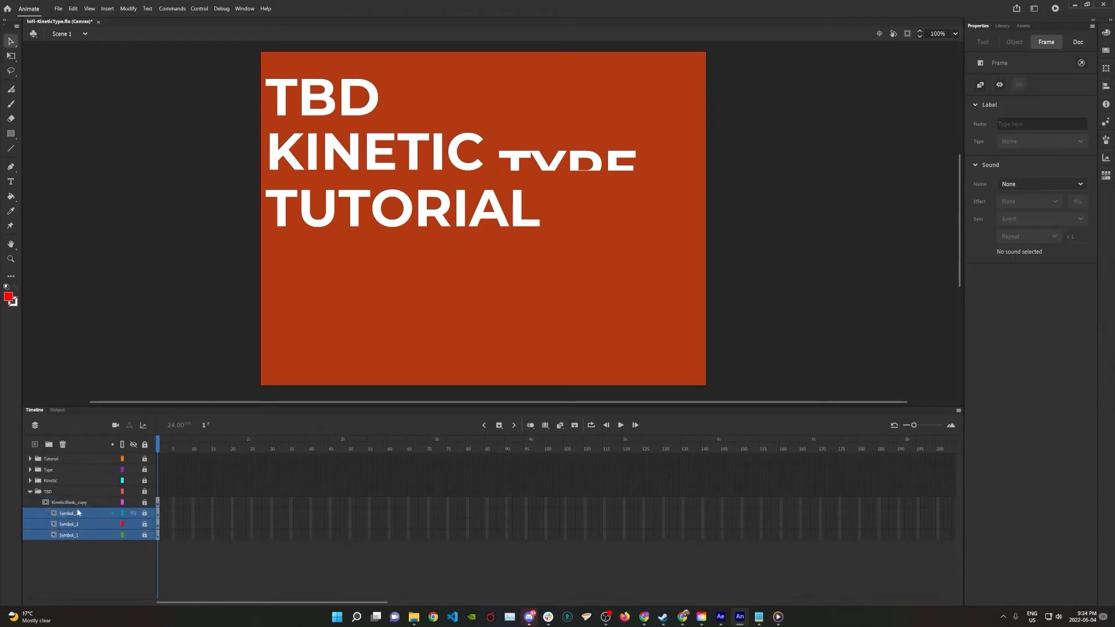
pyautogui.click(29, 492)
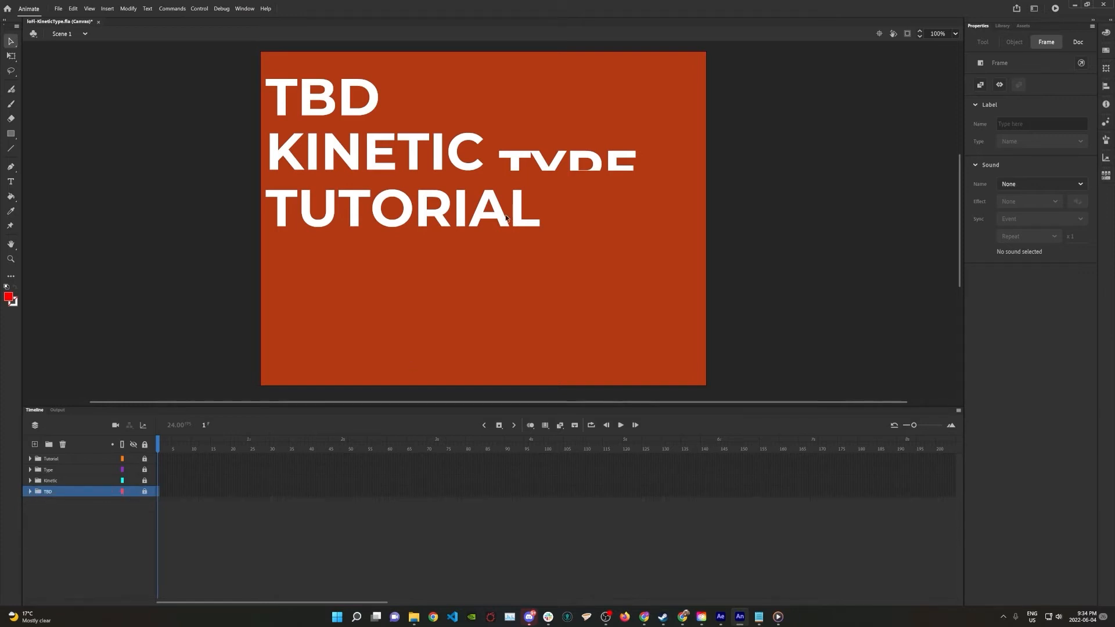
# - Unlock the Type folder's layers, shift the four TYPE letters up in line with KINETIC, and relock and collapse the folder
pyautogui.click(30, 470)
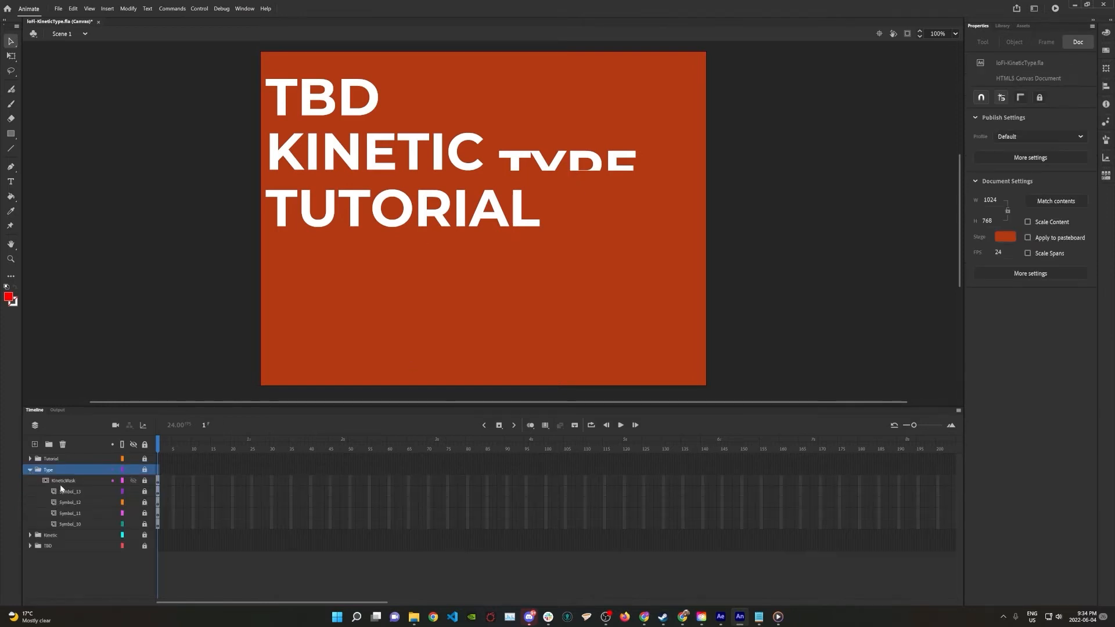
pyautogui.click(65, 491)
pyautogui.keyDown('shift'); pyautogui.click(73, 524); pyautogui.keyUp('shift')
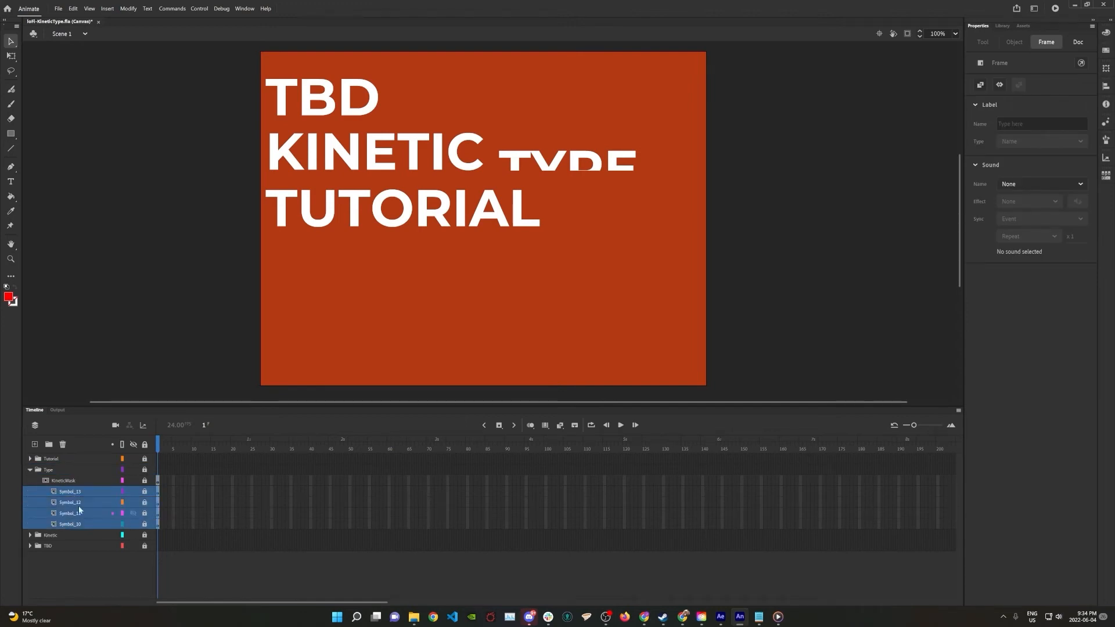
pyautogui.click(144, 481)
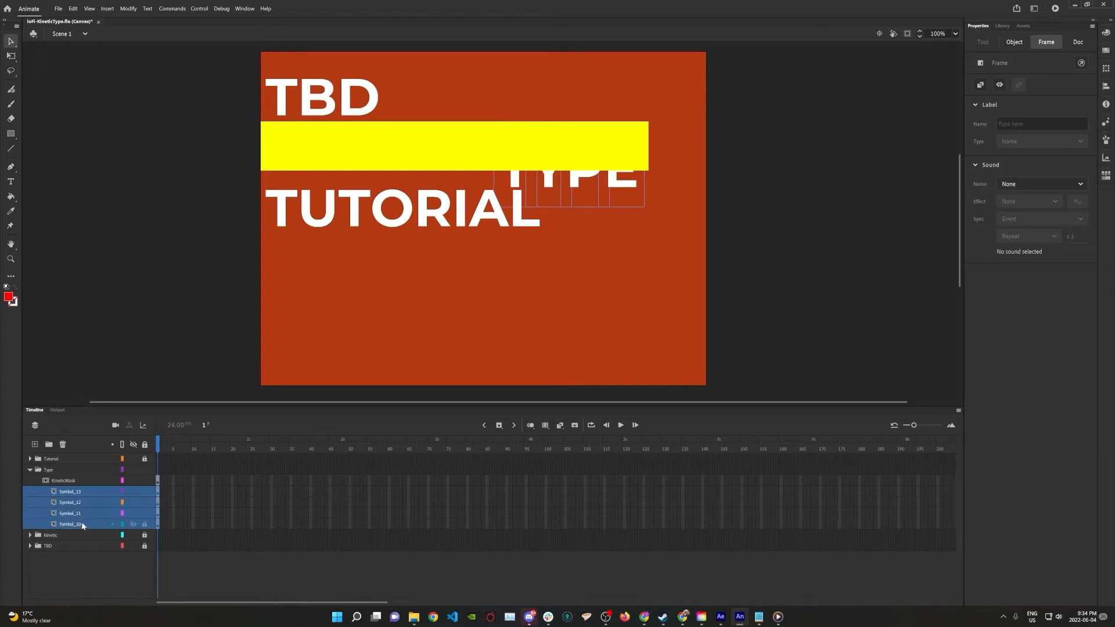
pyautogui.hotkey('shift', 'Up')
pyautogui.hotkey('shift', 'Up')
pyautogui.hotkey('shift', 'Up')
pyautogui.hotkey('shift', 'Up')
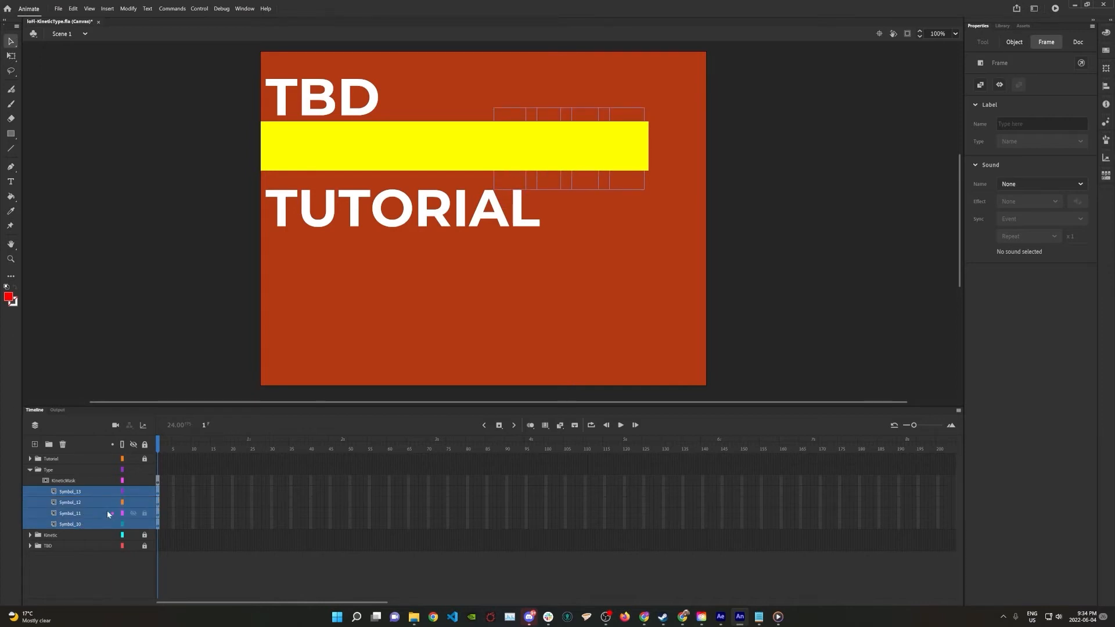
pyautogui.moveTo(144, 481); pyautogui.dragTo(145, 524)
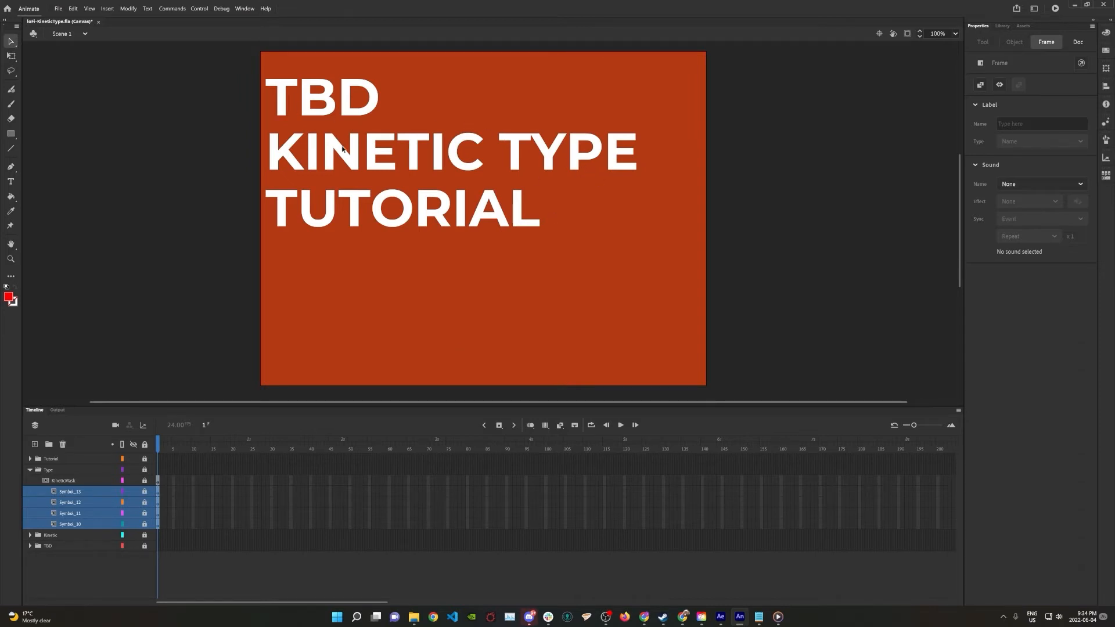
pyautogui.click(31, 470)
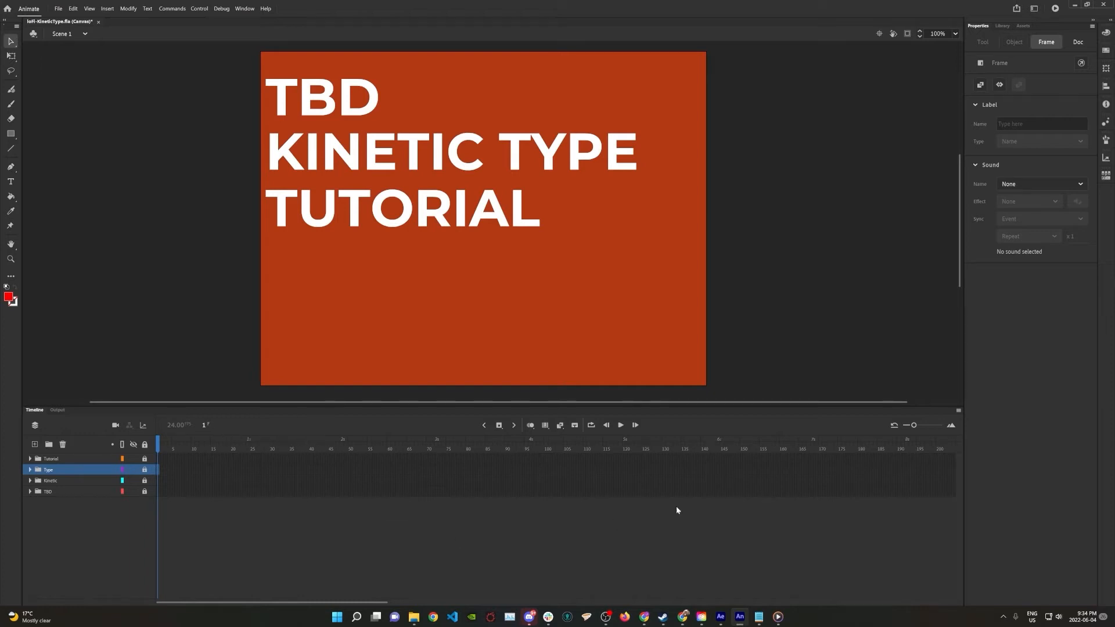
# - Enlarge the timeline's frame spacing to the maximum and unlock all layers
pyautogui.moveTo(915, 428); pyautogui.dragTo(938, 427)
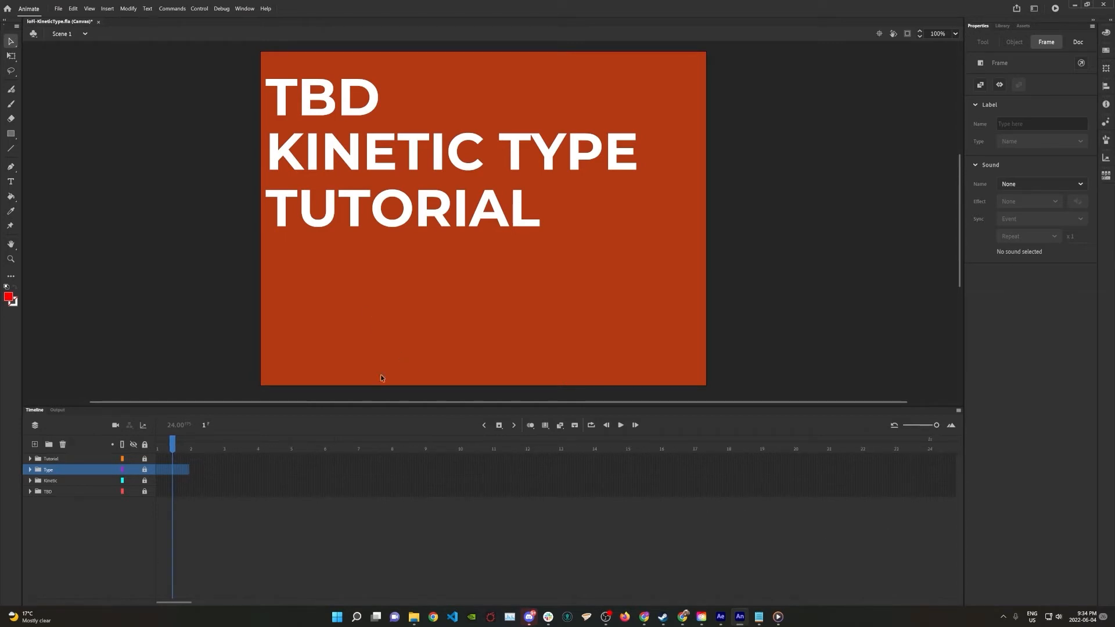
pyautogui.click(173, 444)
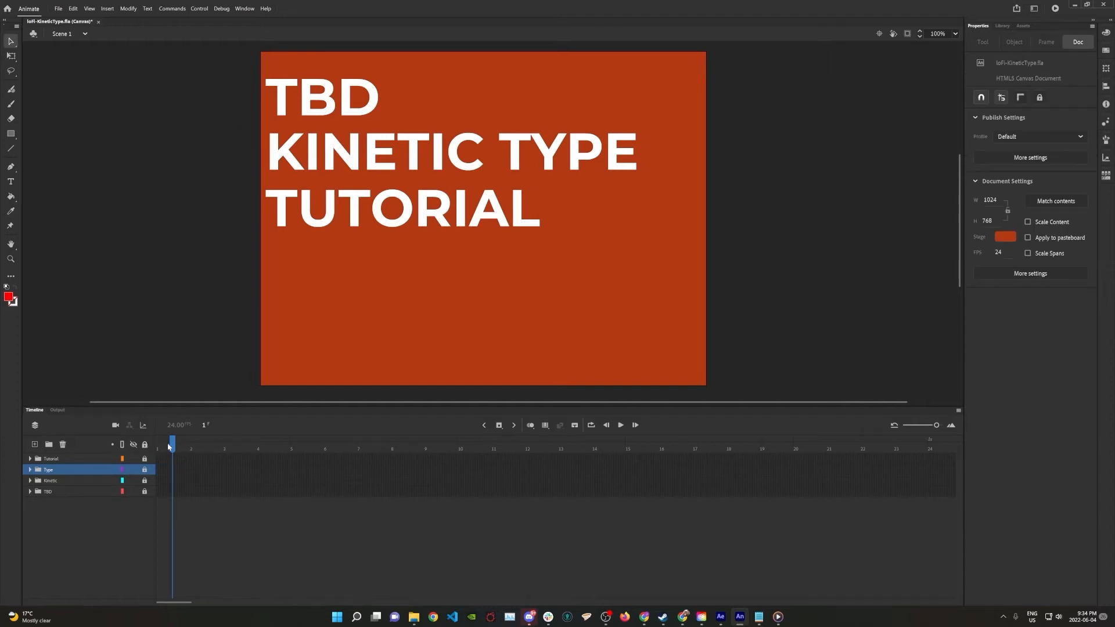
pyautogui.click(146, 458)
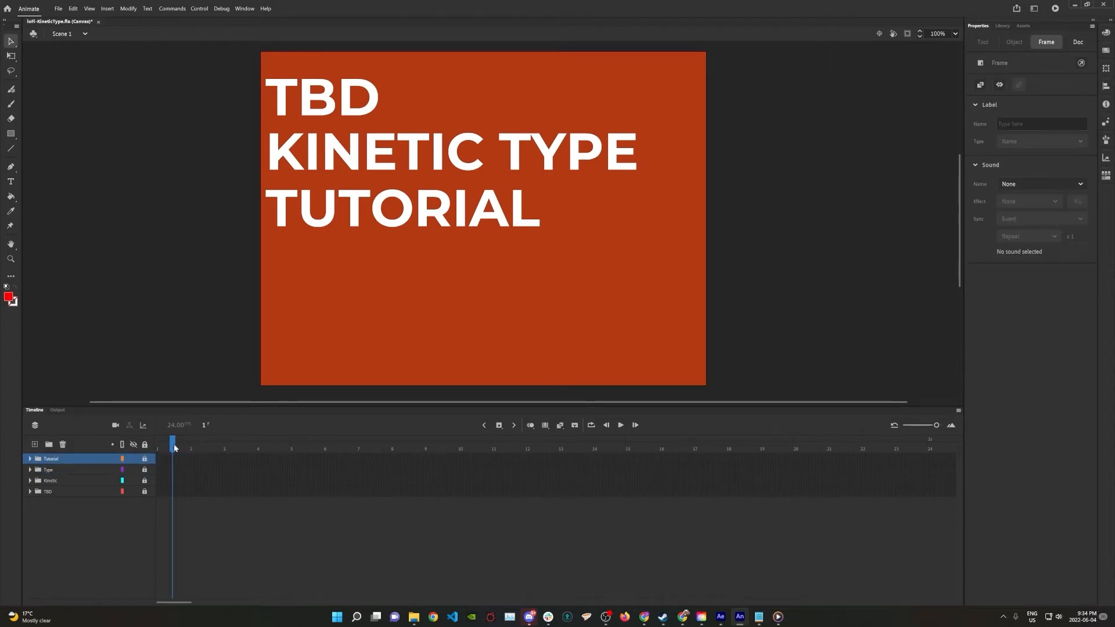
pyautogui.click(146, 445)
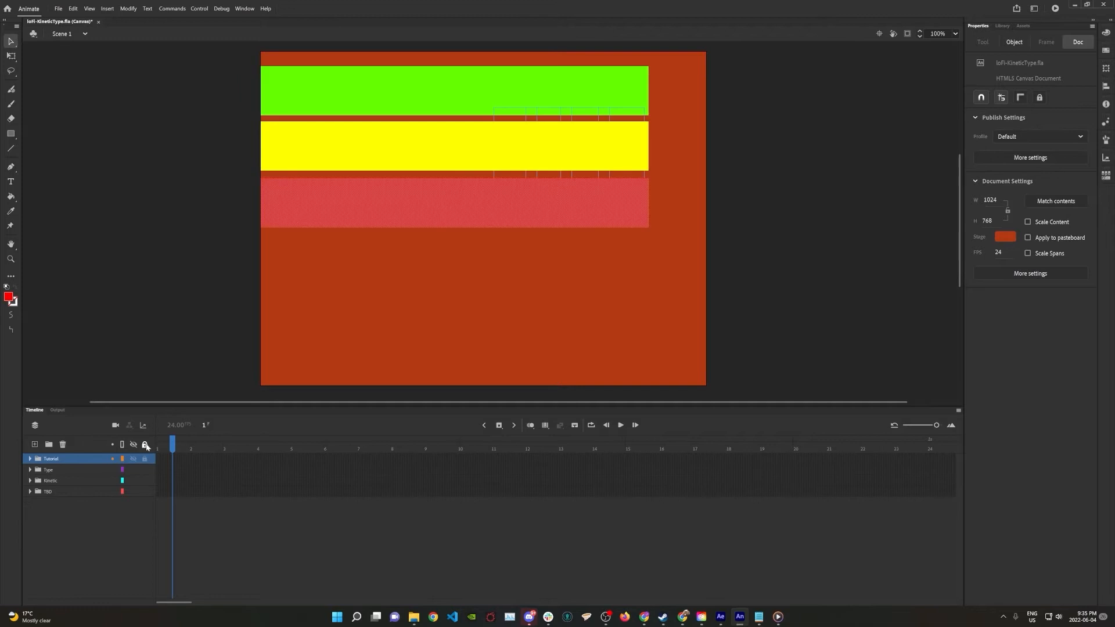
pyautogui.click(173, 446)
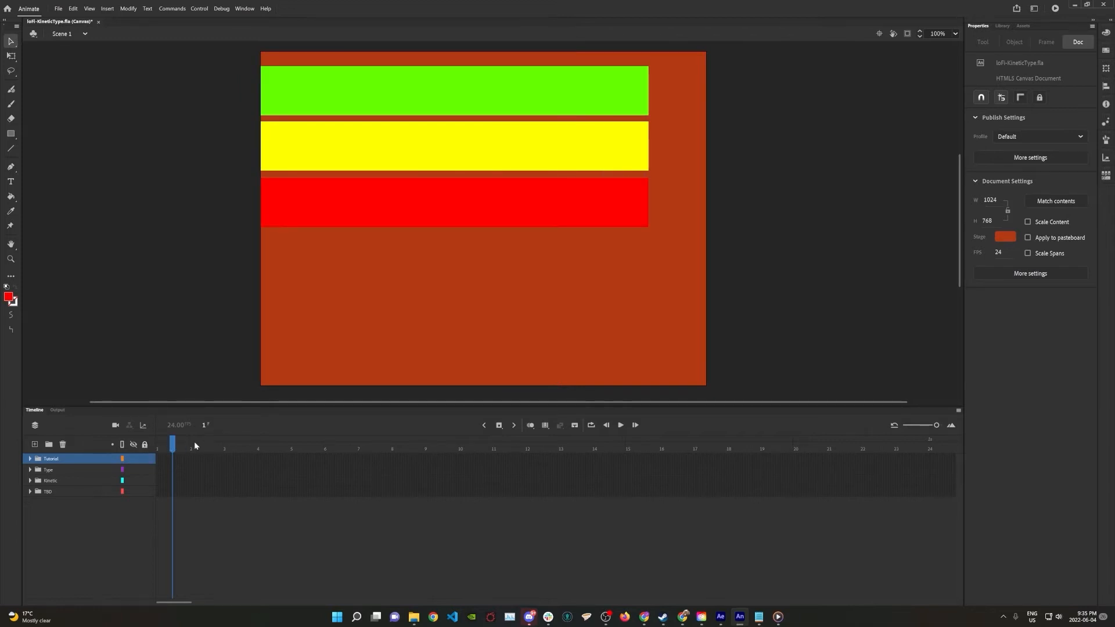
# - Make the timeline area taller and extend the frames of all layers in the four folders to frame 15
pyautogui.click(192, 481)
pyautogui.click(173, 448)
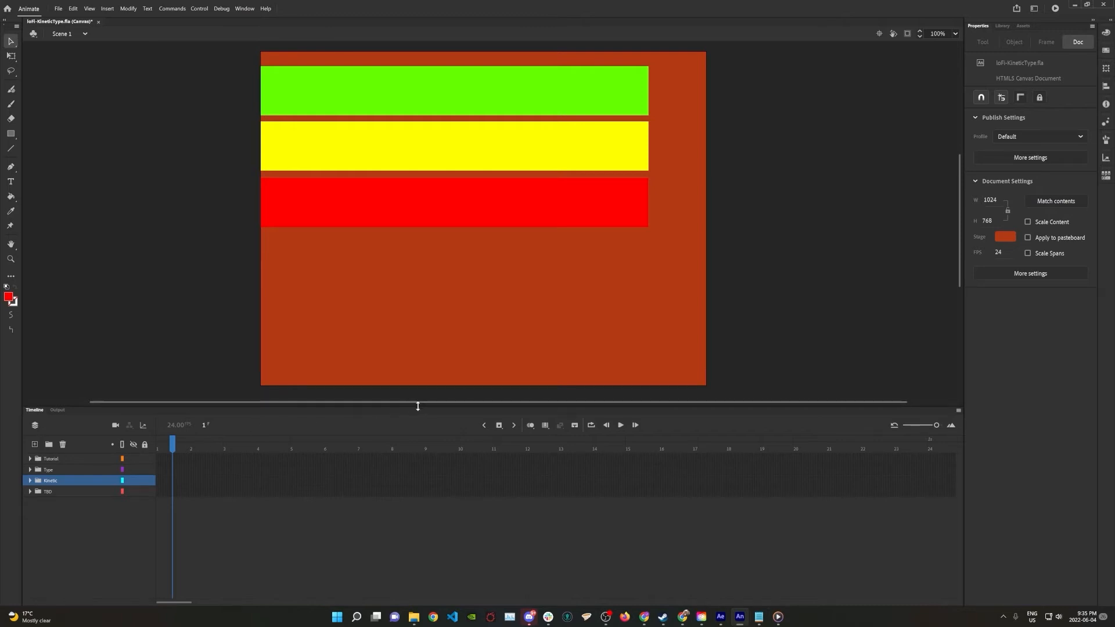
pyautogui.moveTo(416, 406); pyautogui.dragTo(435, 339)
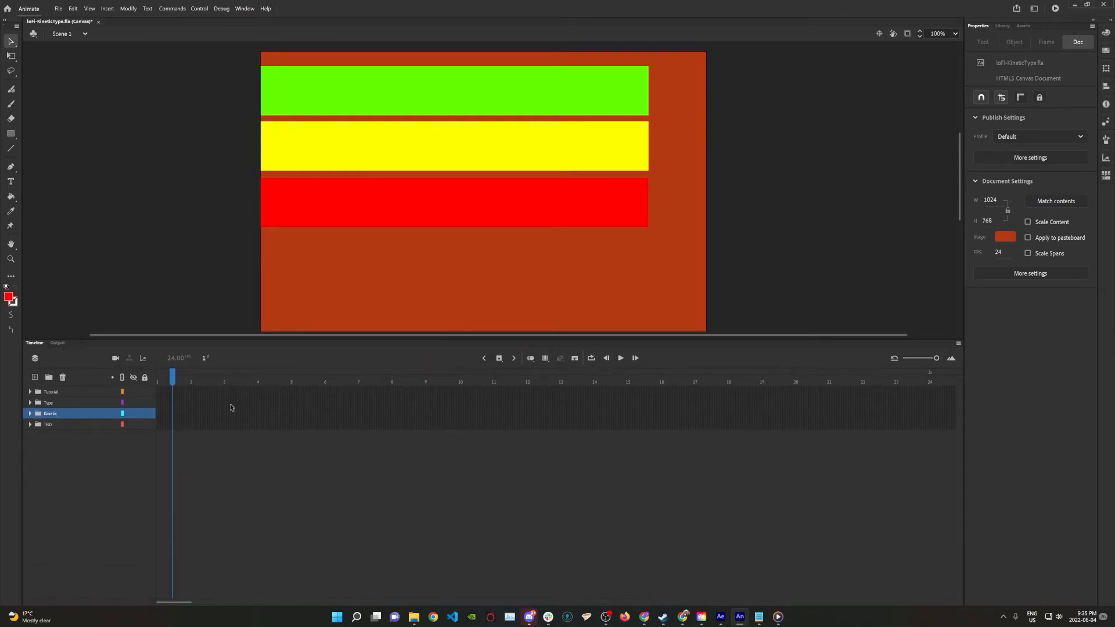
pyautogui.click(566, 424)
pyautogui.click(405, 414)
pyautogui.click(363, 403)
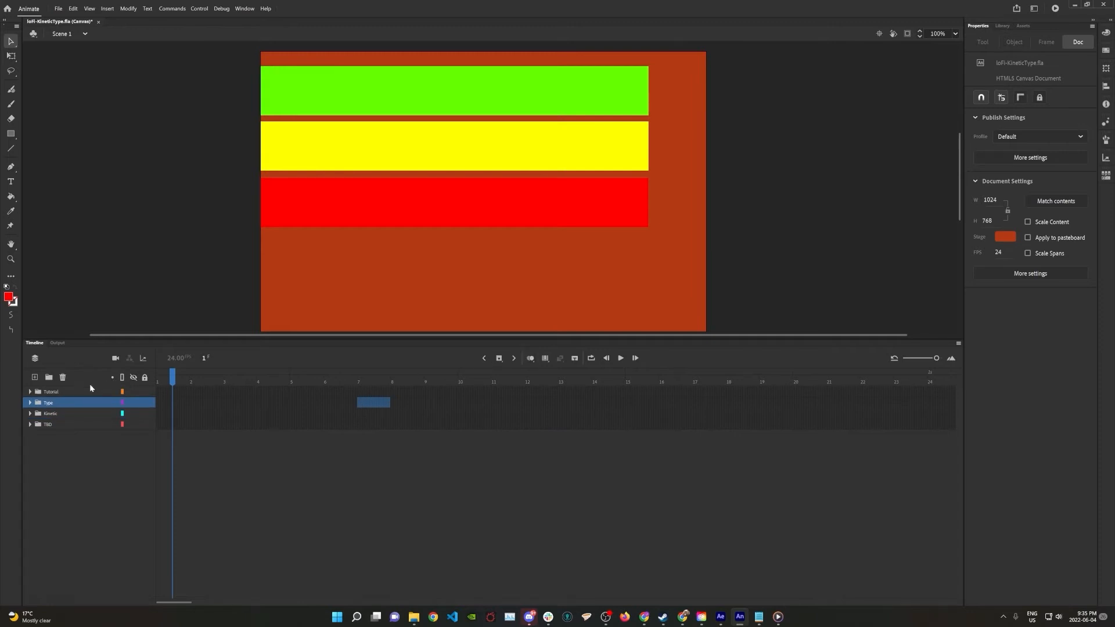
pyautogui.click(182, 383)
pyautogui.moveTo(593, 402); pyautogui.dragTo(622, 428)
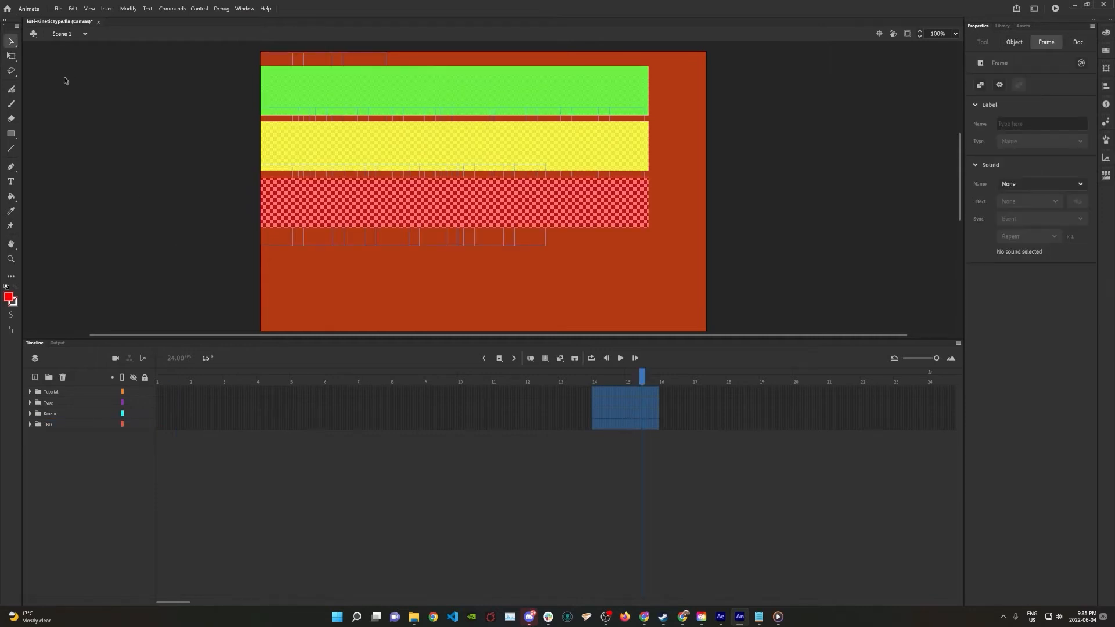
# - Expand the Type and Kinetic folders on the timeline and scrub through the frames of their layers
pyautogui.click(27, 394)
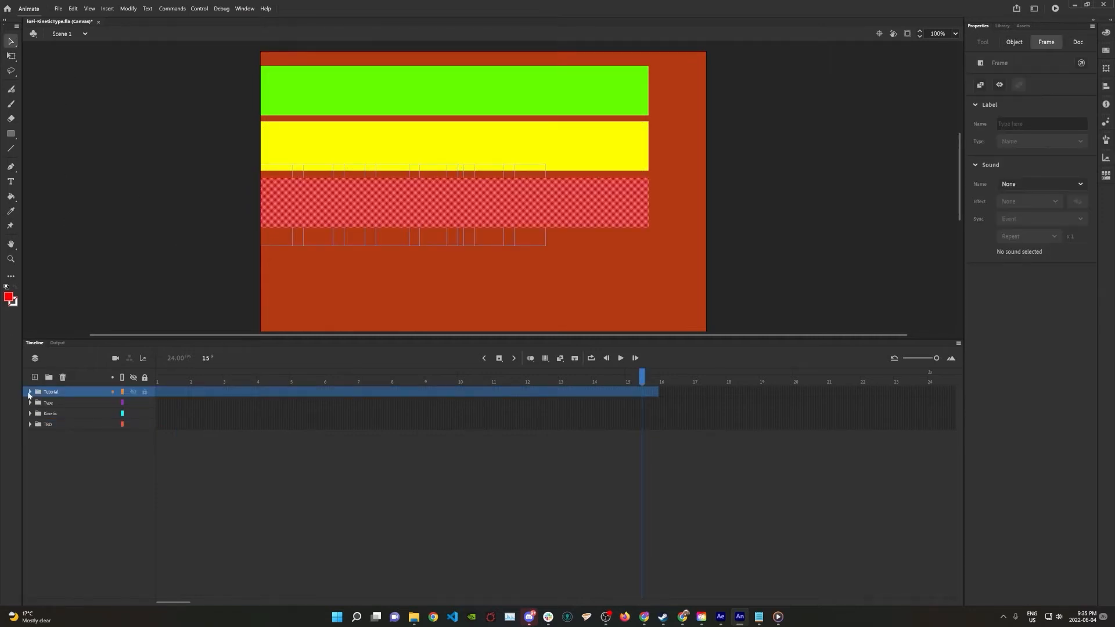
pyautogui.click(30, 403)
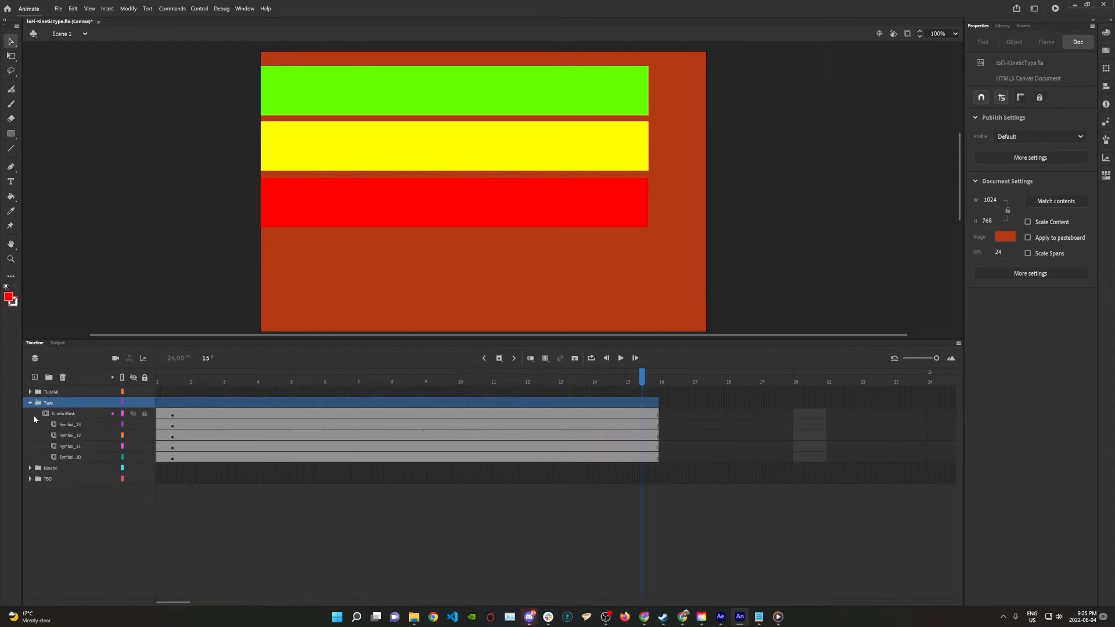
pyautogui.click(174, 414)
pyautogui.click(175, 425)
pyautogui.click(175, 436)
pyautogui.click(175, 456)
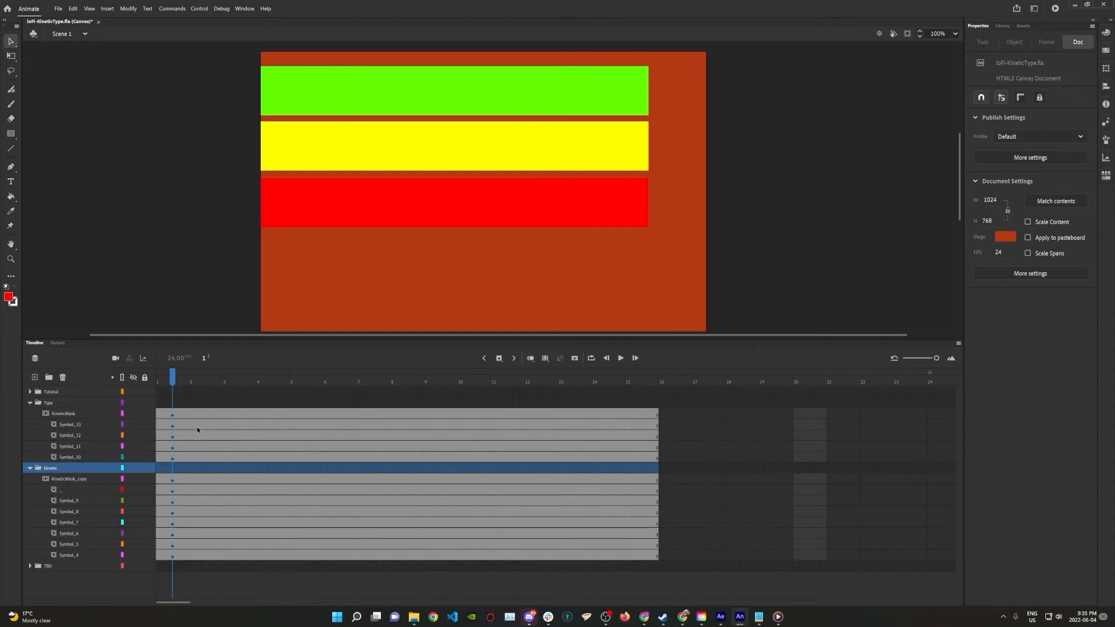
pyautogui.moveTo(177, 382); pyautogui.dragTo(622, 459)
# - Reduce the timeline's frame spacing and extend all layers in the Type and Kinetic folders to frame 48
pyautogui.moveTo(936, 358); pyautogui.dragTo(923, 361)
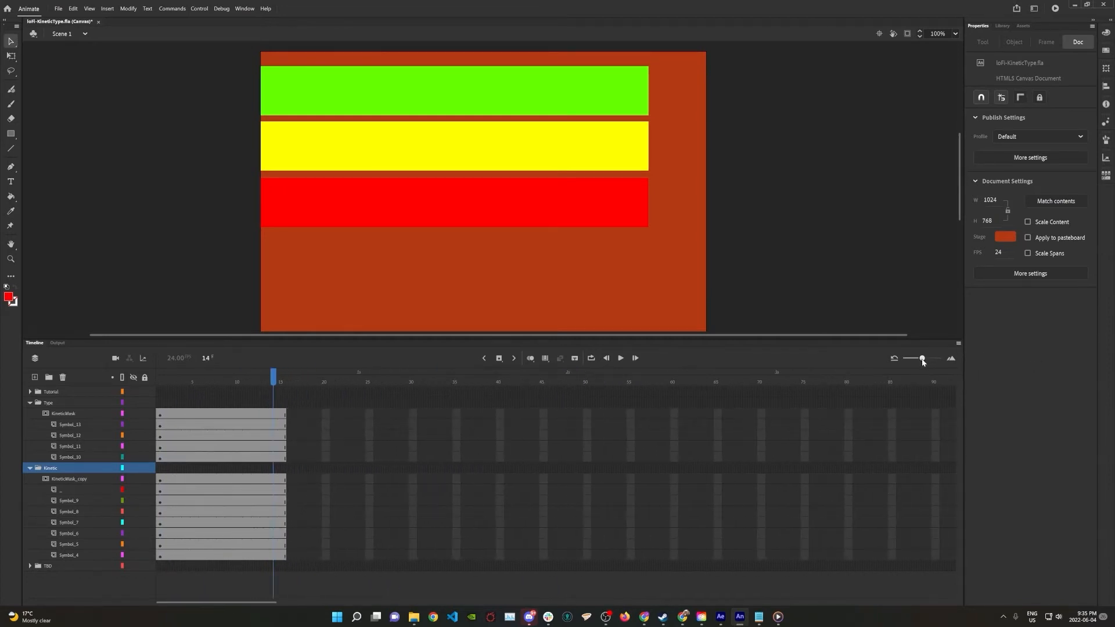
pyautogui.moveTo(276, 376)
pyautogui.mouseDown()
pyautogui.moveTo(159, 375)
pyautogui.moveTo(288, 374)
pyautogui.mouseUp()
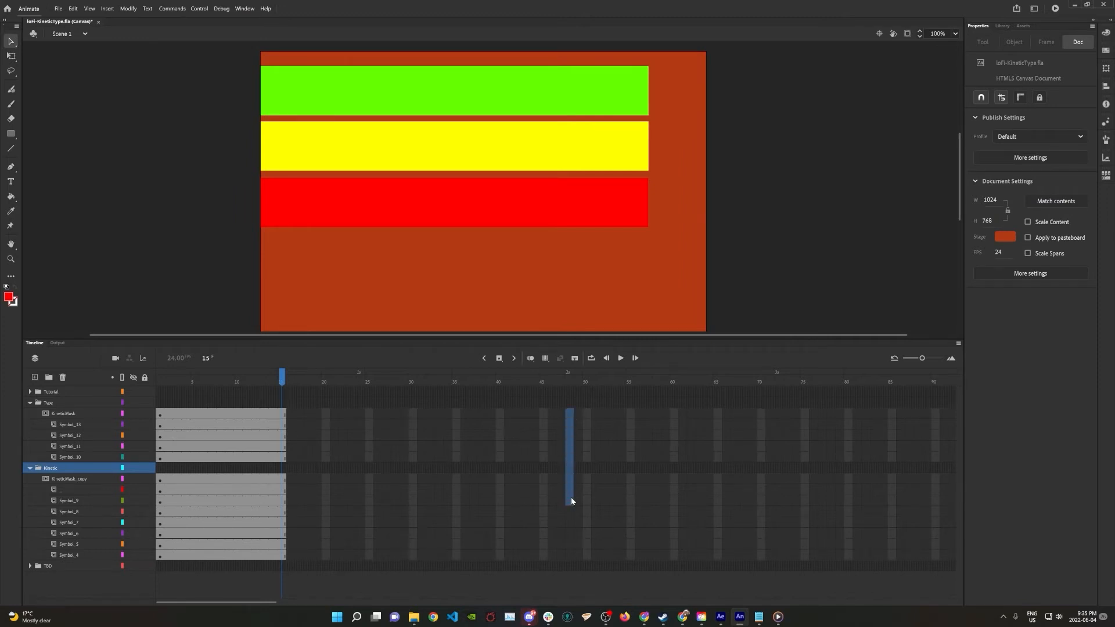
pyautogui.moveTo(573, 549); pyautogui.dragTo(573, 549)
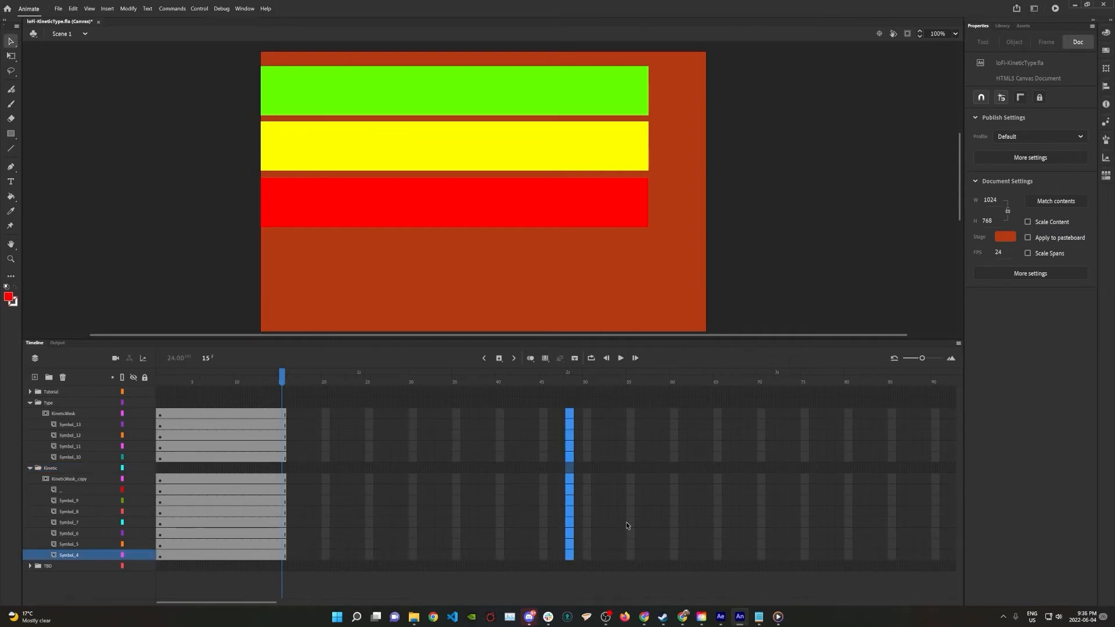
pyautogui.press('F5')
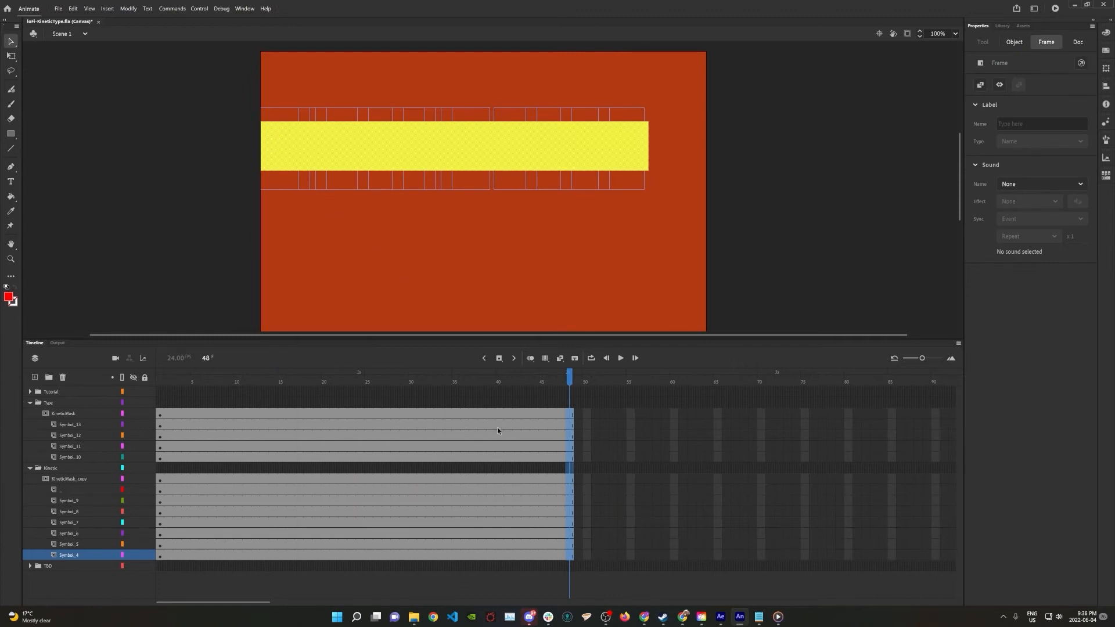
# - Expand the Tutorial folder and extend its mask and letter layers to frame 48
pyautogui.click(31, 393)
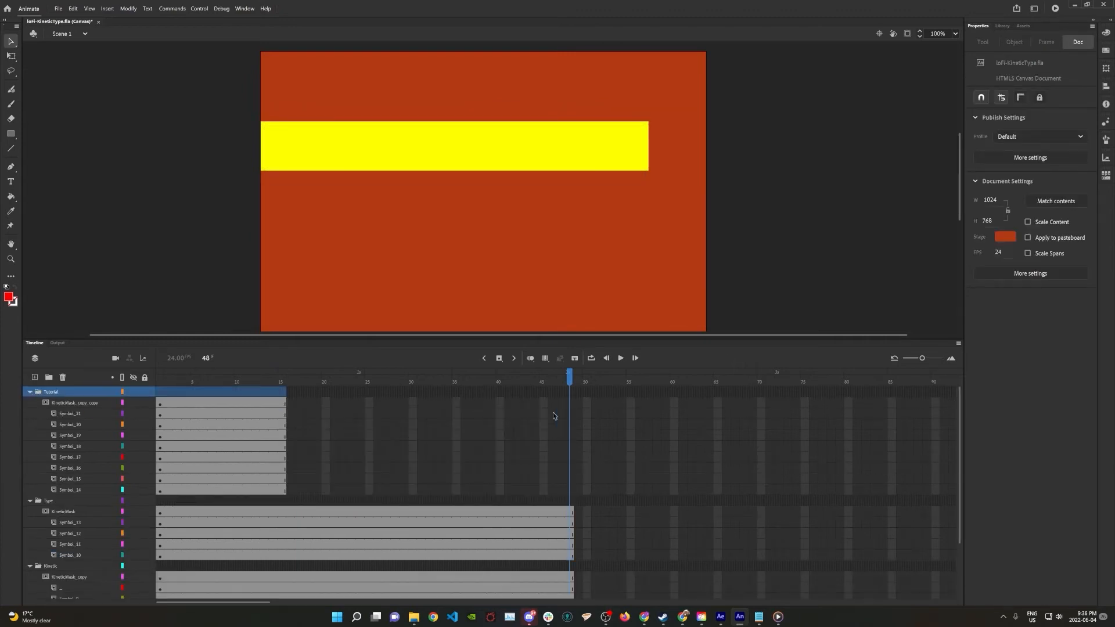
pyautogui.moveTo(569, 403); pyautogui.dragTo(569, 487)
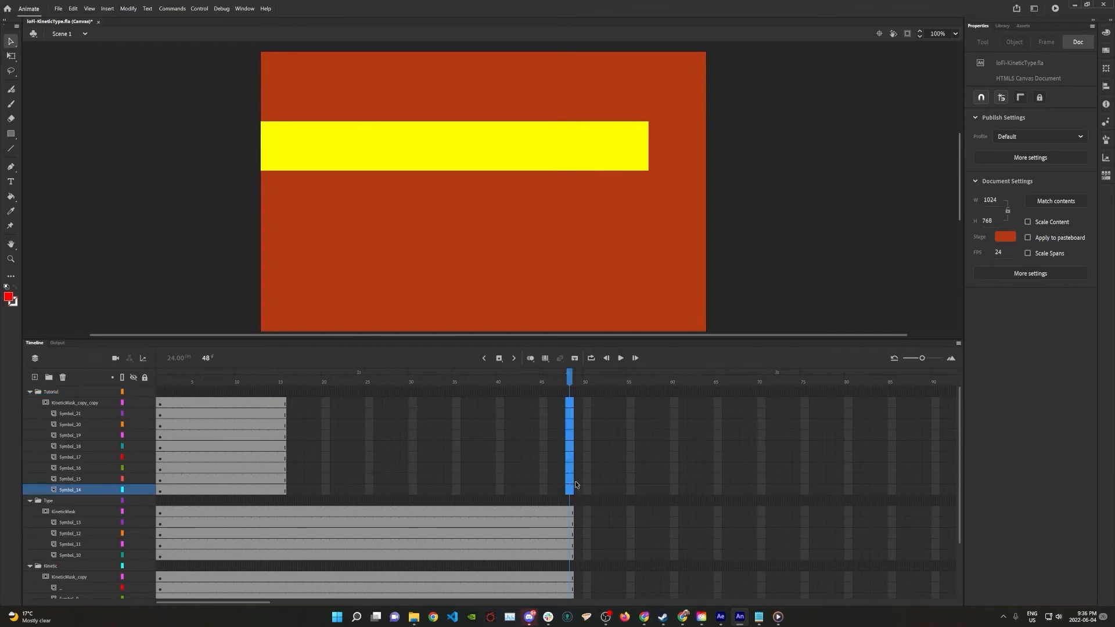
pyautogui.press('F5')
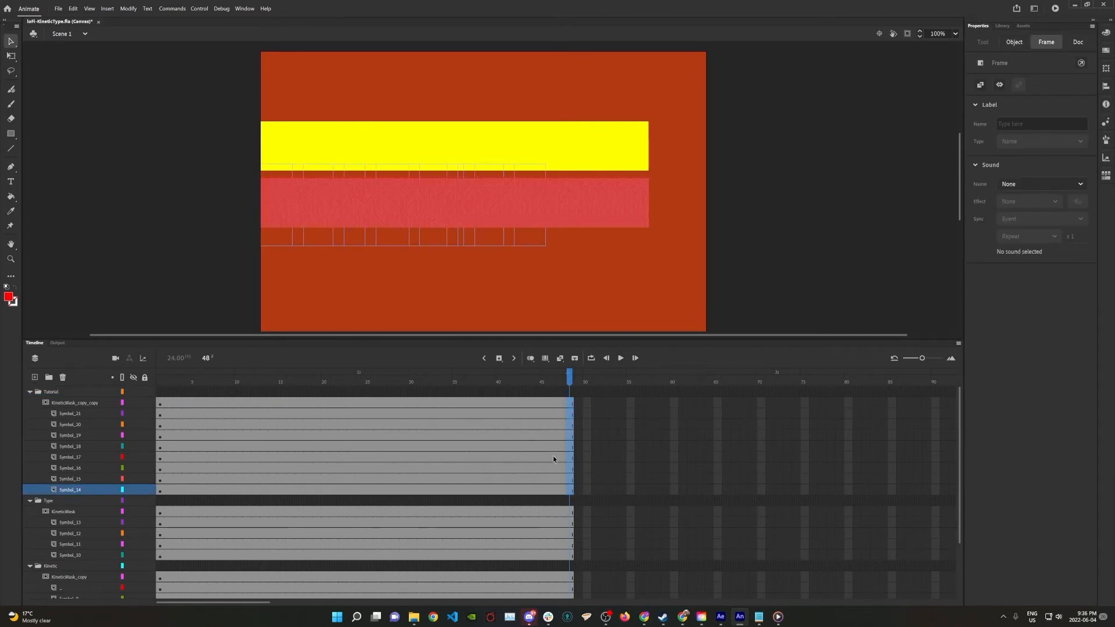
# - Expand the TBD folder and extend its mask and letter layers to frame 48
pyautogui.scroll(-3, 486, 472)
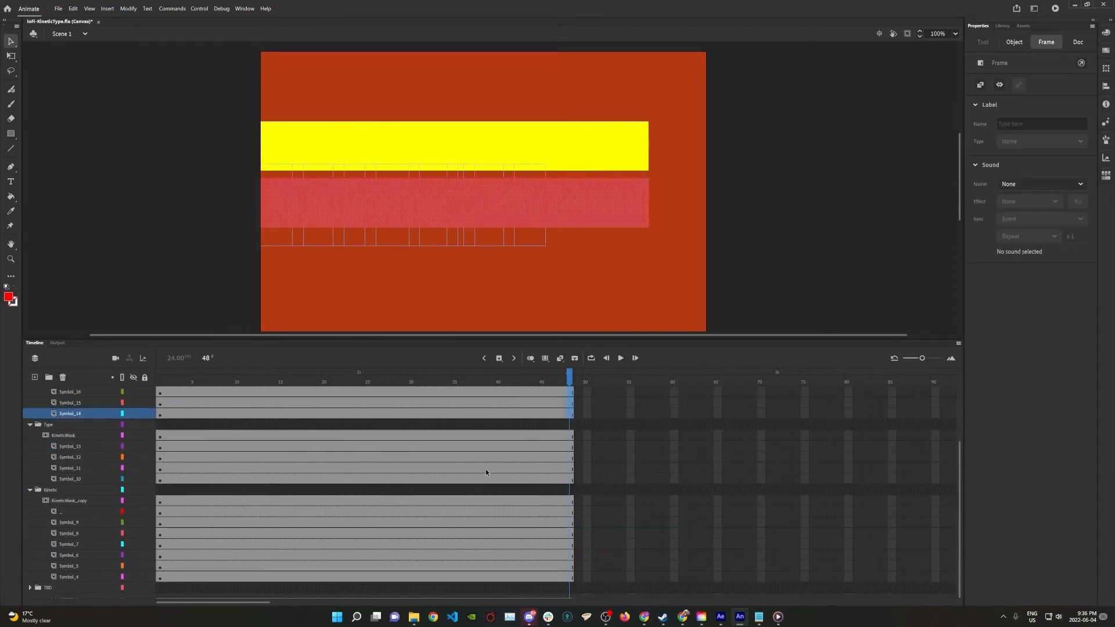
pyautogui.click(30, 587)
pyautogui.scroll(-2, 456, 510)
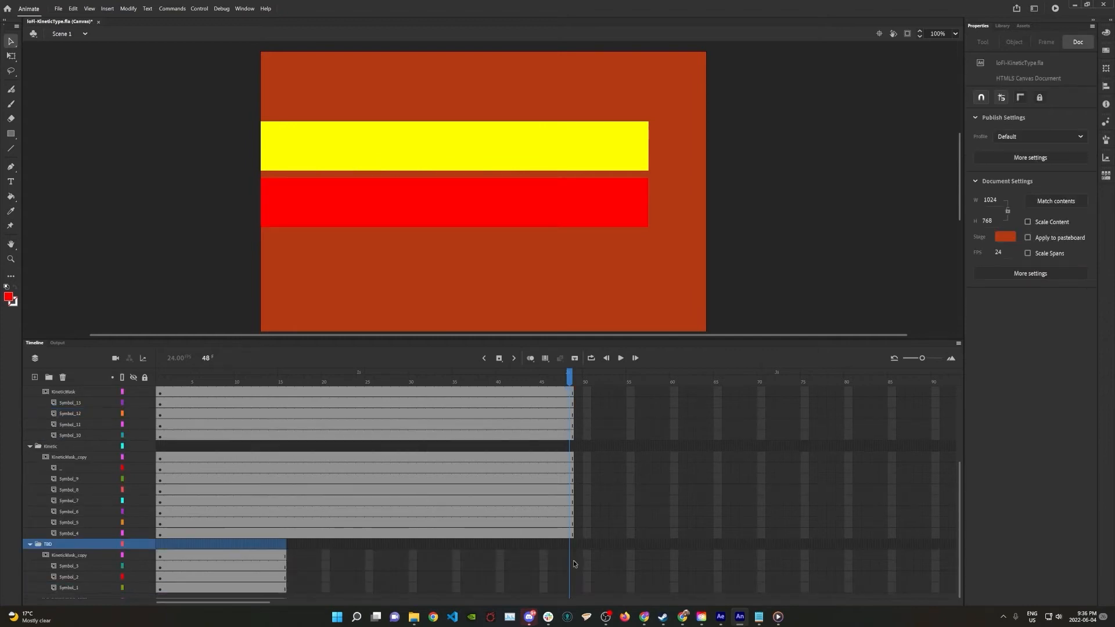
pyautogui.moveTo(570, 556); pyautogui.dragTo(569, 588)
pyautogui.press('F5')
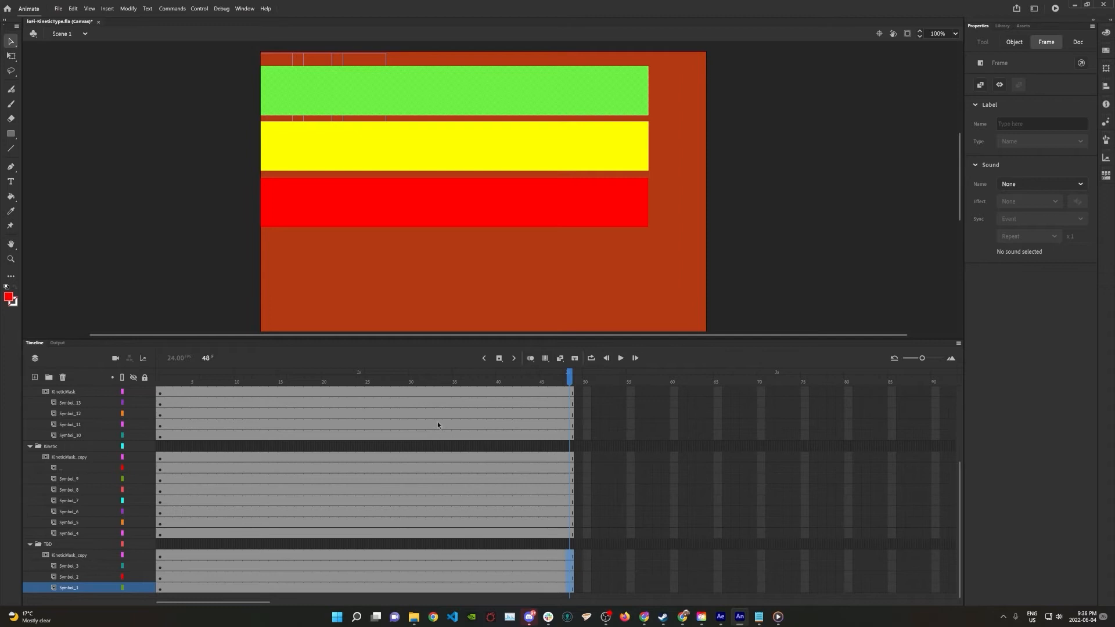
# - Select everything on the stage, deselect the red, yellow and green mask bars, and shift the selection down to Y 94.05
pyautogui.scroll(5, 437, 421)
pyautogui.moveTo(569, 377); pyautogui.dragTo(508, 383)
pyautogui.click(384, 334)
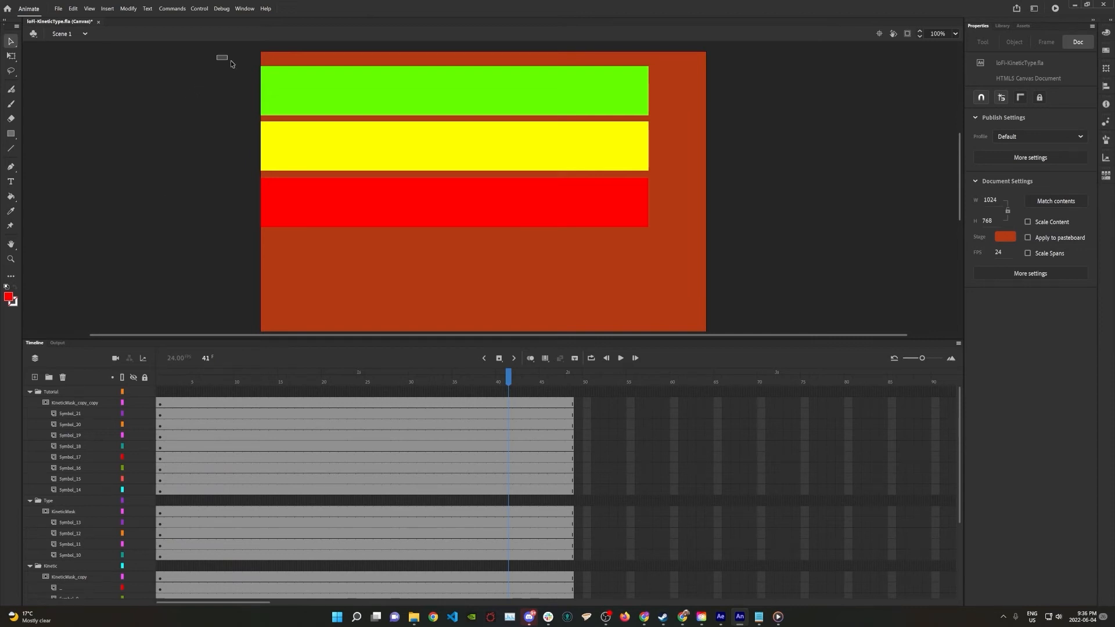
pyautogui.moveTo(217, 56); pyautogui.dragTo(744, 287)
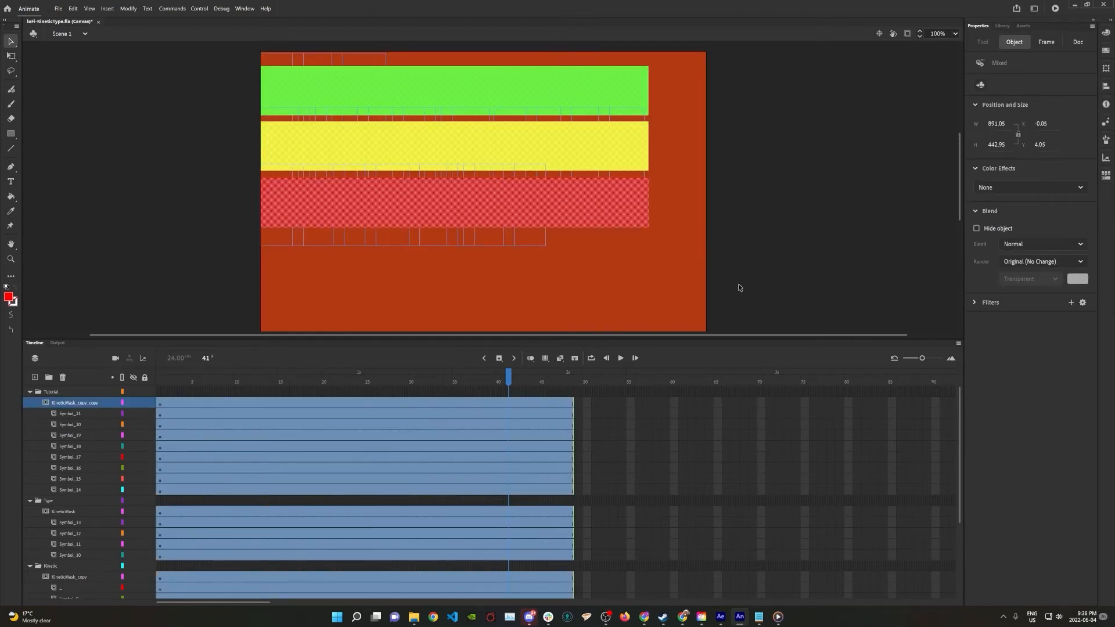
pyautogui.keyDown('shift'); pyautogui.click(580, 213); pyautogui.keyUp('shift')
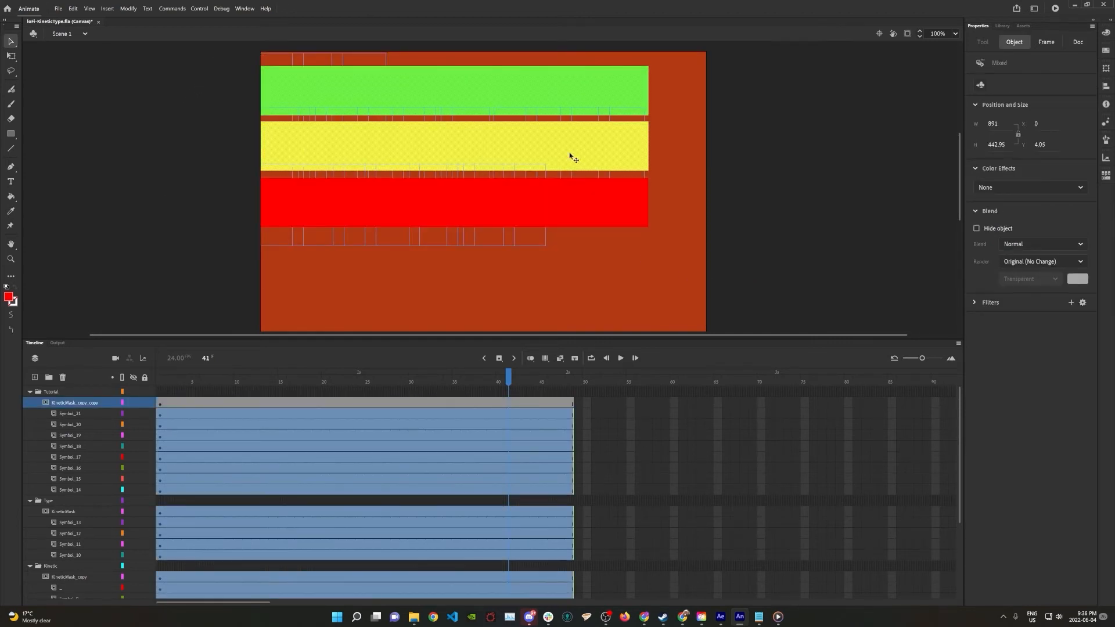
pyautogui.keyDown('shift'); pyautogui.click(571, 150); pyautogui.keyUp('shift')
pyautogui.keyDown('shift'); pyautogui.click(549, 93); pyautogui.keyUp('shift')
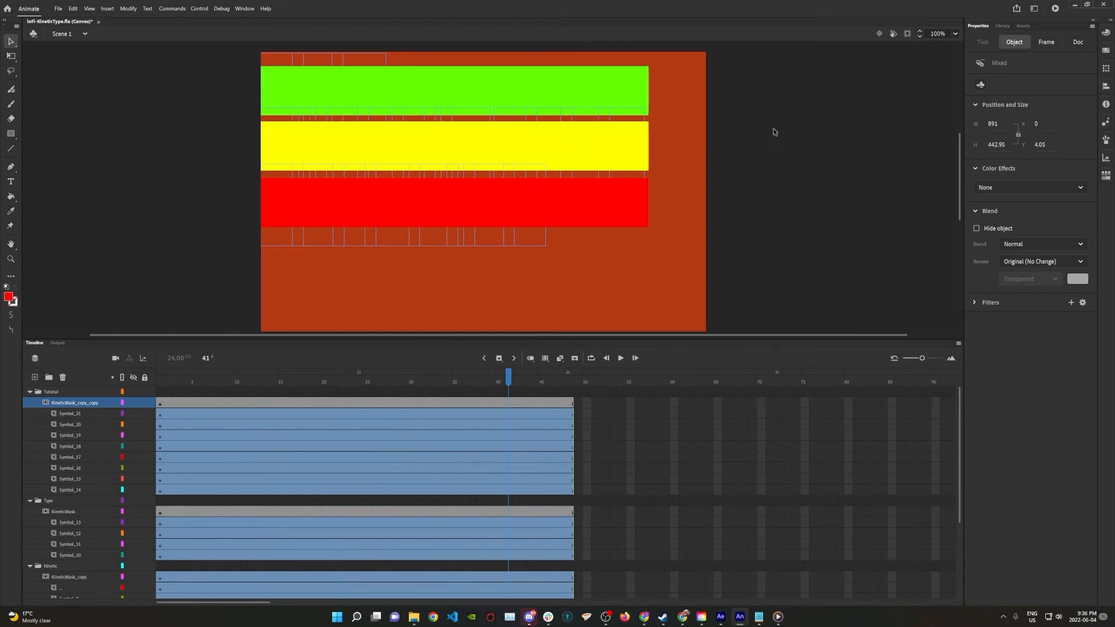
pyautogui.hotkey('shift', 'Down')
pyautogui.hotkey('shift', 'Down')
pyautogui.hotkey('shift', 'Down')
pyautogui.hotkey('shift', 'Down')
pyautogui.hotkey('shift', 'Down')
pyautogui.hotkey('shift', 'Down')
pyautogui.hotkey('shift', 'Down')
pyautogui.hotkey('shift', 'Down')
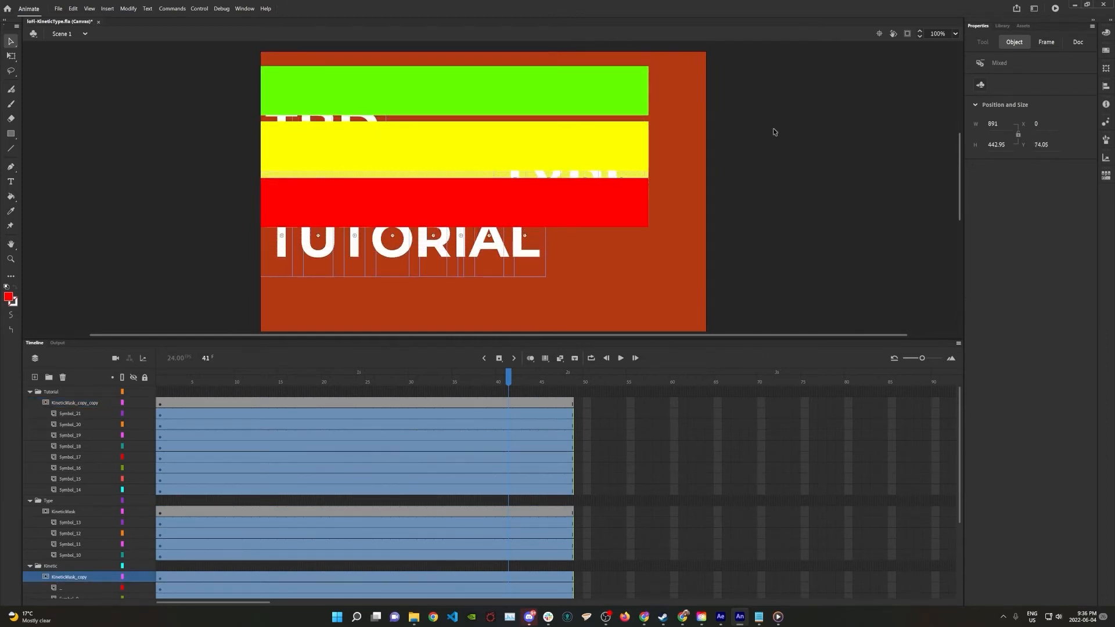
pyautogui.hotkey('shift', 'Down')
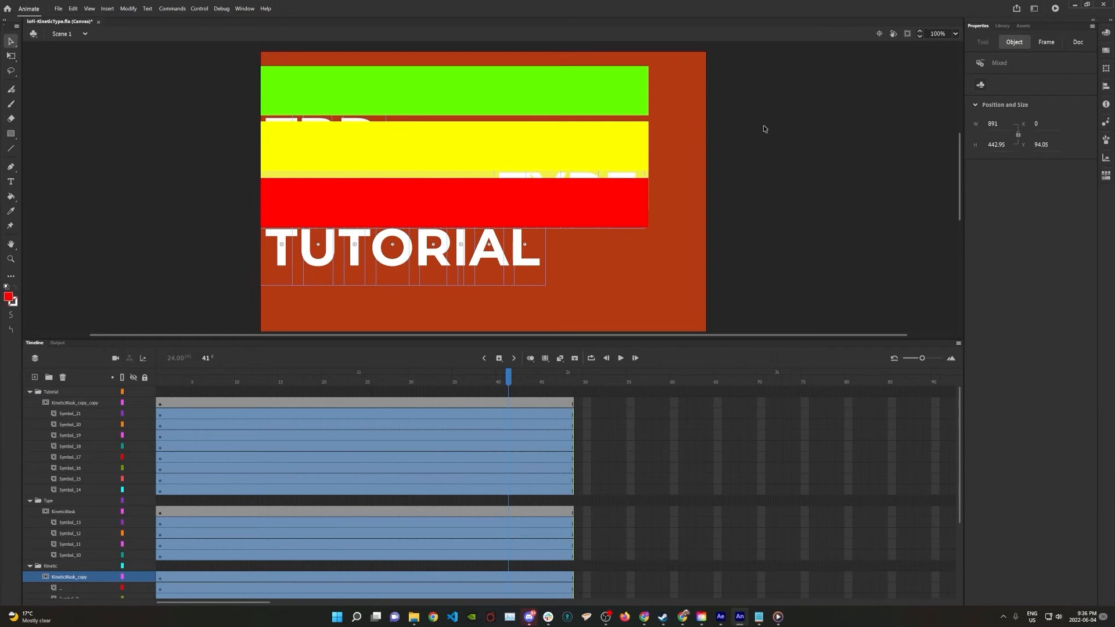
# - Insert keyframes at frame 49 on every layer, then lock all layers to preview the masked text
pyautogui.moveTo(578, 409); pyautogui.dragTo(580, 588)
pyautogui.press('F6')
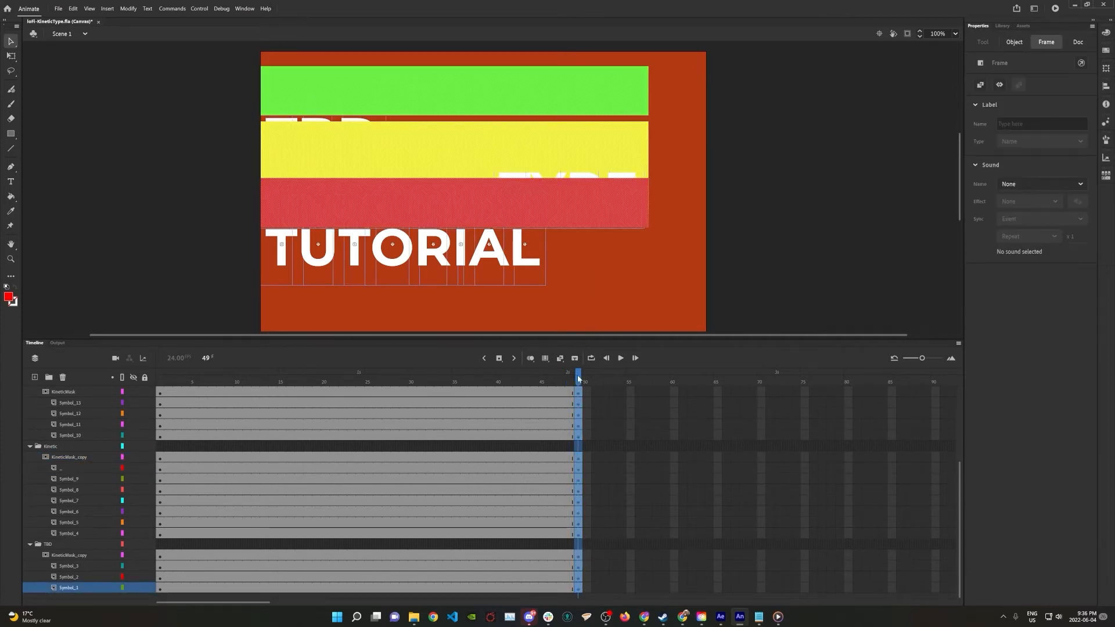
pyautogui.moveTo(578, 379); pyautogui.dragTo(143, 357)
pyautogui.click(144, 378)
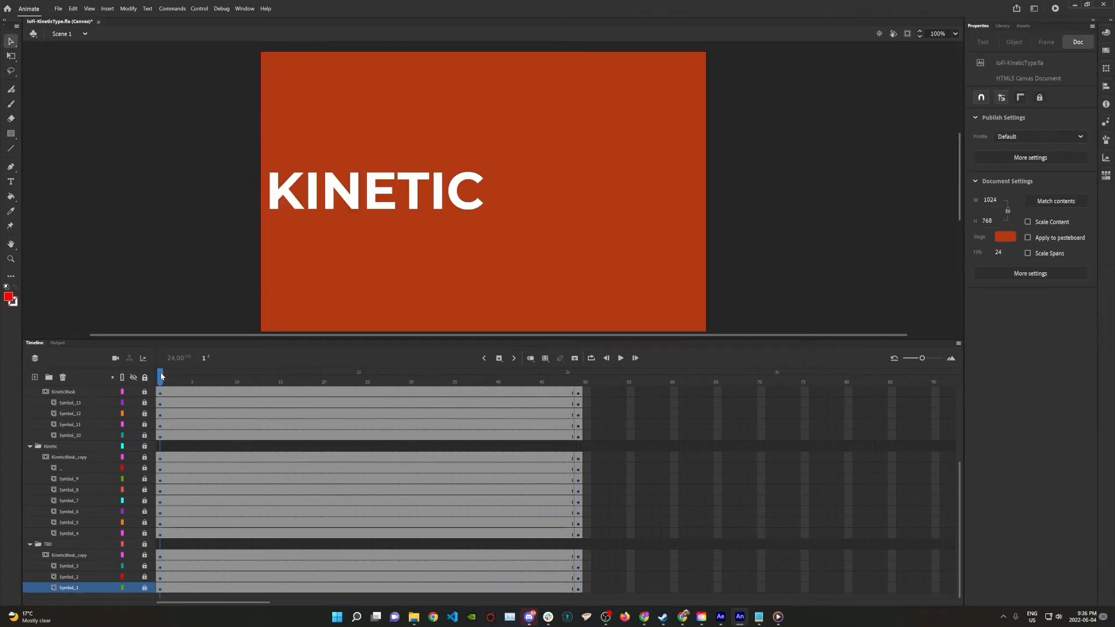
pyautogui.moveTo(166, 376); pyautogui.dragTo(114, 398)
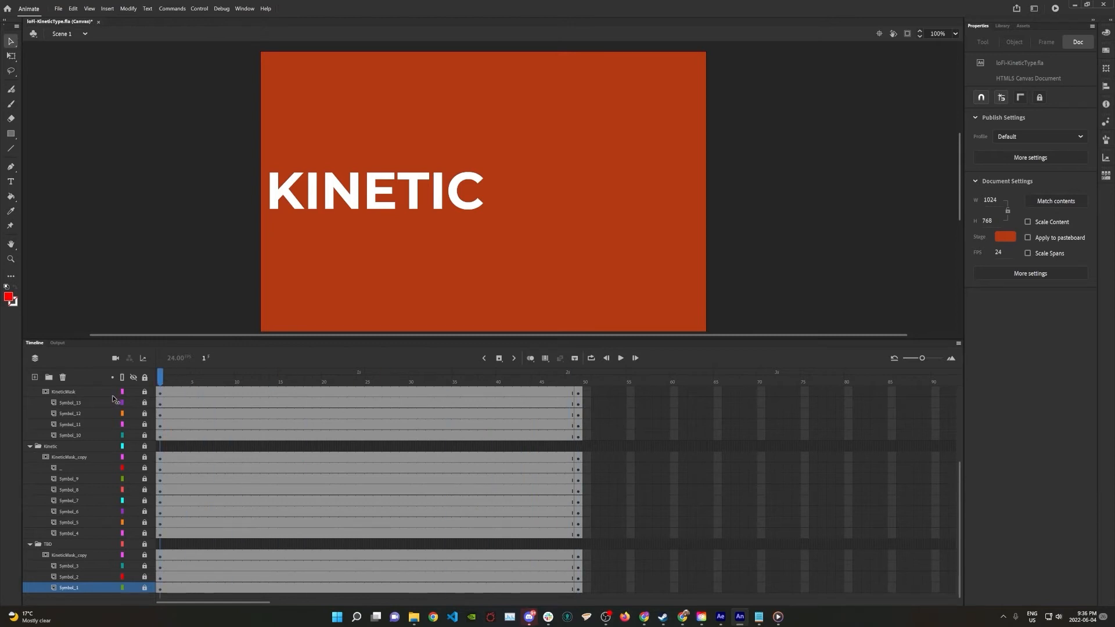
# - Unlock the Kinetic folder's mask layer and clear the frame 49 keyframes from all of that folder's layers
pyautogui.click(78, 460)
pyautogui.click(145, 457)
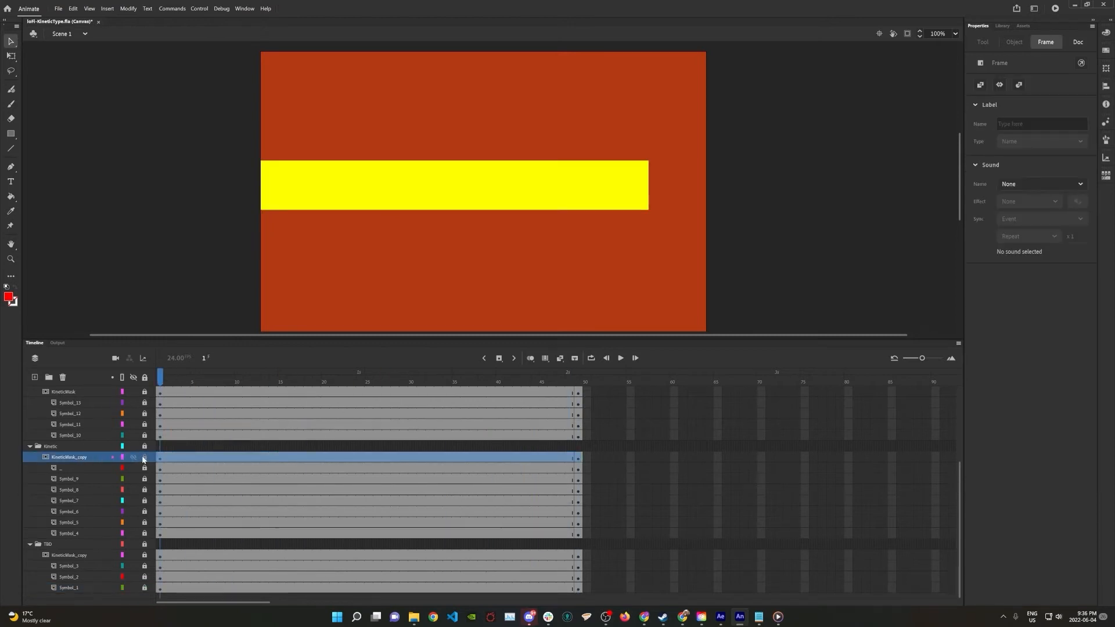
pyautogui.click(577, 458)
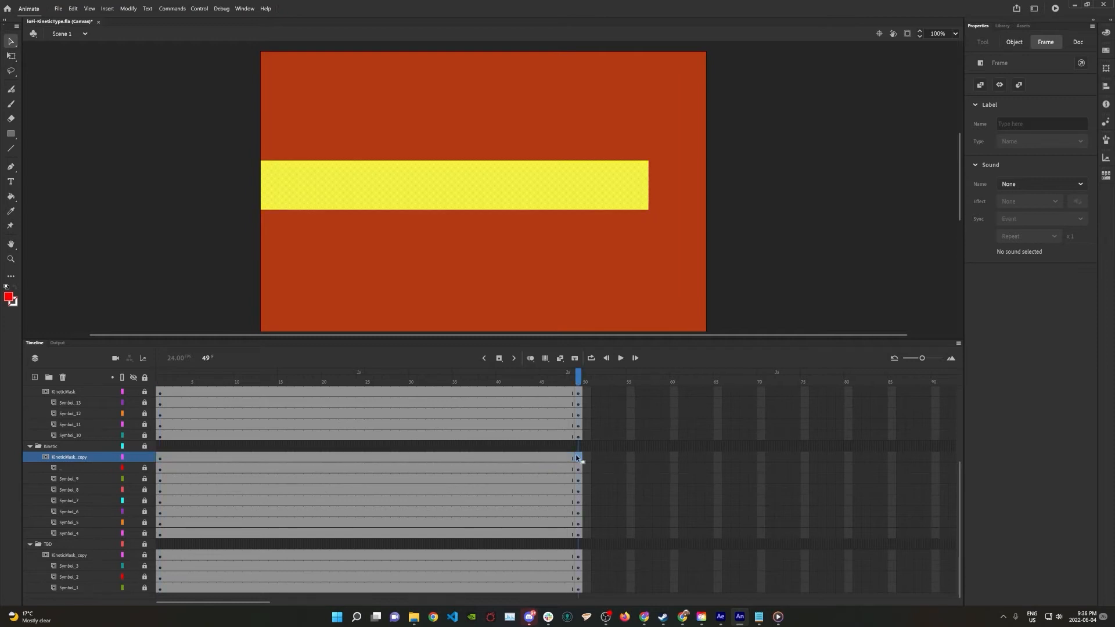
pyautogui.keyDown('shift'); pyautogui.click(579, 534); pyautogui.keyUp('shift')
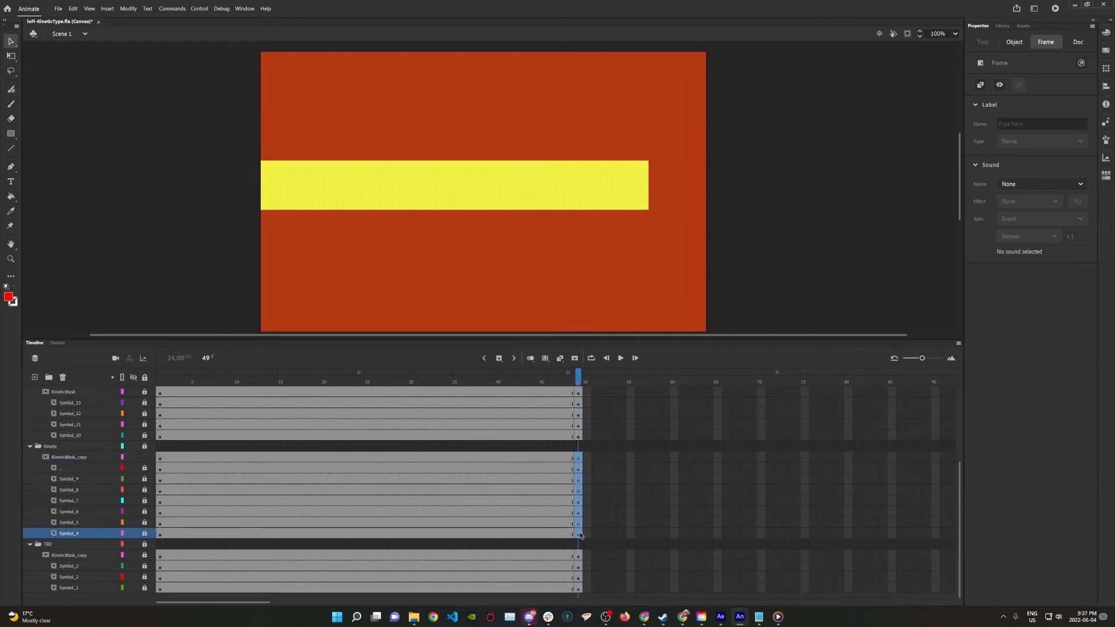
pyautogui.hotkey('shift', 'F6')
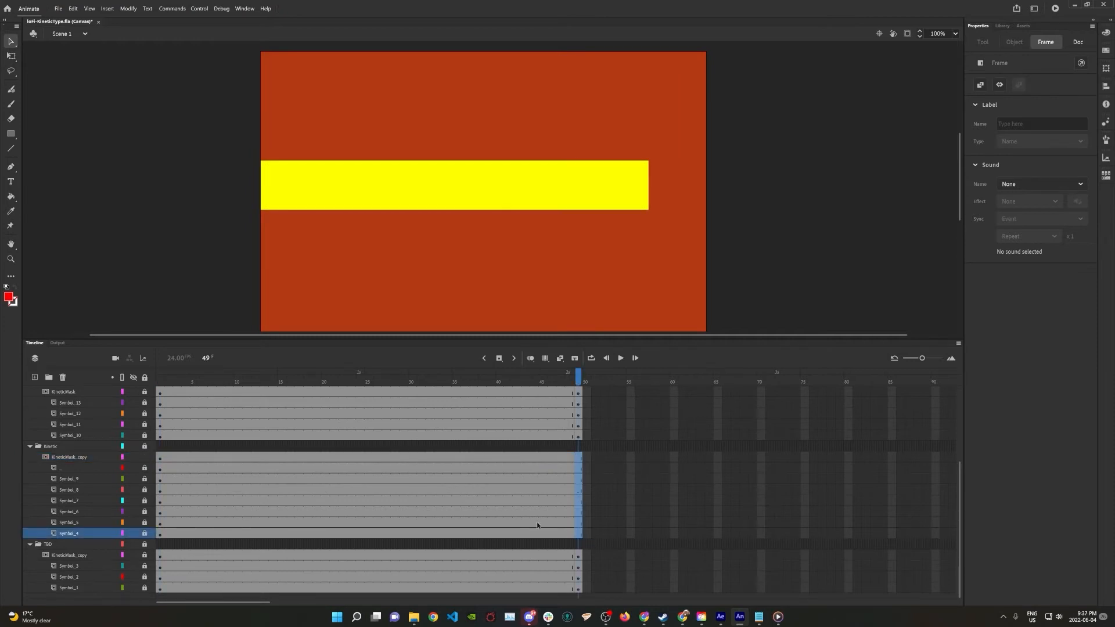
# - Unlock the Kinetic folder's letter layers and shift the KINETIC letters down to just beneath the yellow mask bar
pyautogui.moveTo(145, 468); pyautogui.dragTo(147, 533)
pyautogui.moveTo(797, 258); pyautogui.dragTo(214, 146)
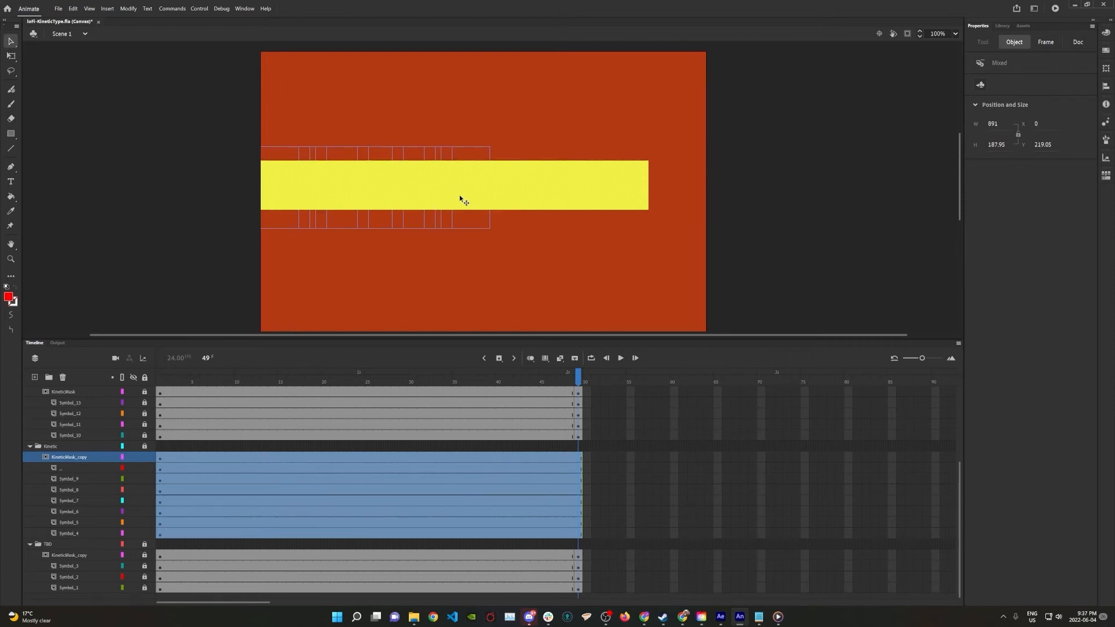
pyautogui.click(536, 246)
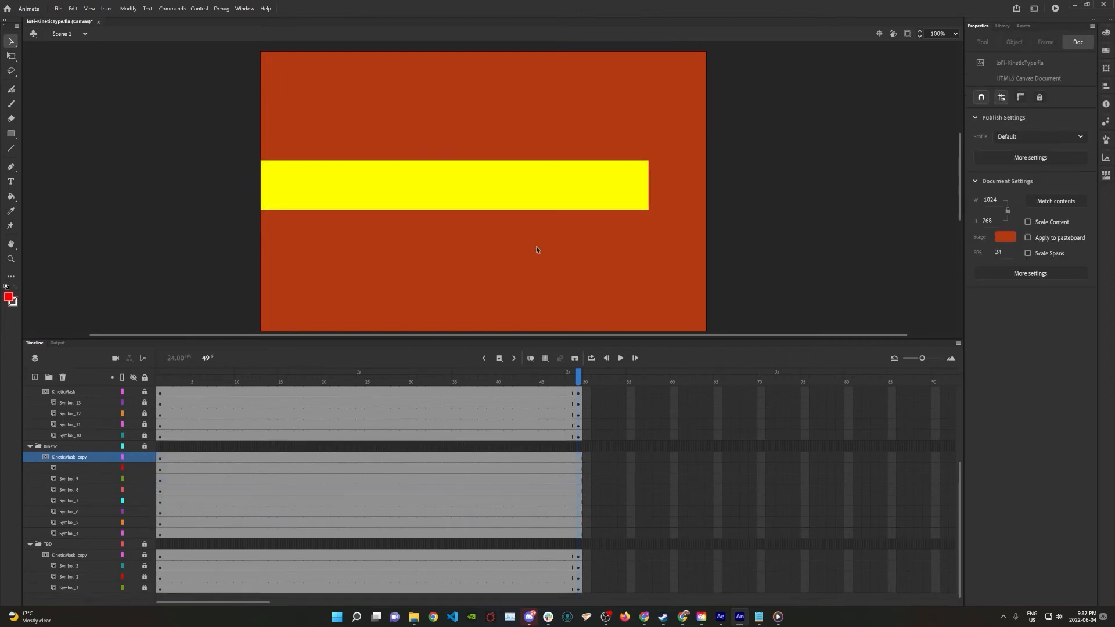
pyautogui.click(68, 467)
pyautogui.keyDown('shift'); pyautogui.click(68, 532); pyautogui.keyUp('shift')
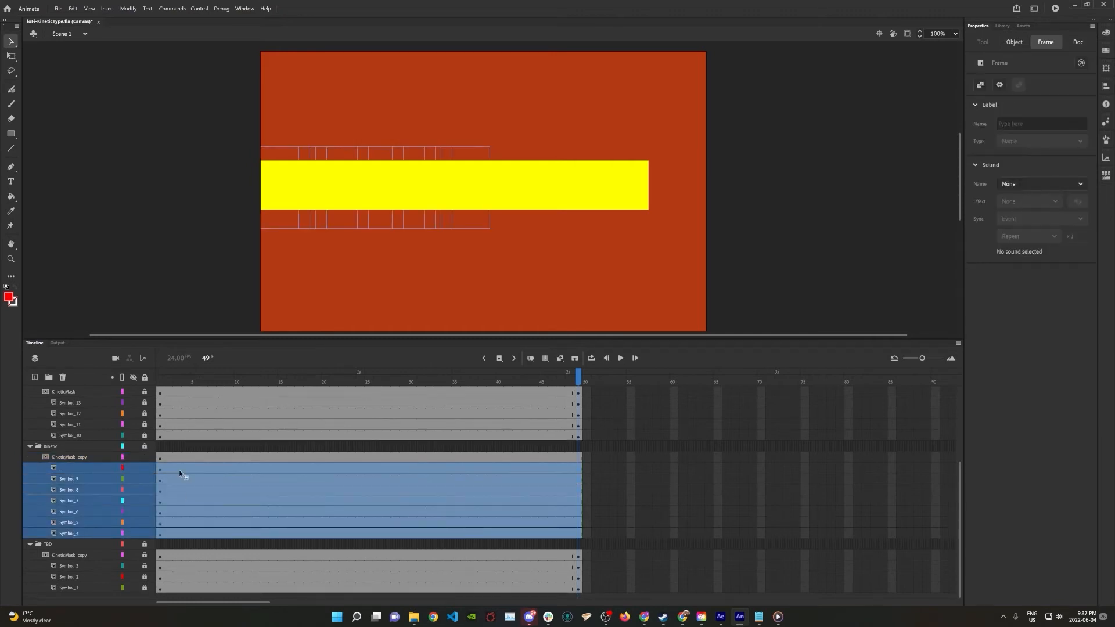
pyautogui.hotkey('shift', 'Down')
pyautogui.hotkey('shift', 'Down')
pyautogui.hotkey('shift', 'Down')
pyautogui.hotkey('shift', 'Down')
pyautogui.hotkey('shift', 'Down')
pyautogui.hotkey('shift', 'Down')
pyautogui.hotkey('shift', 'Down')
pyautogui.hotkey('shift', 'Down')
pyautogui.hotkey('shift', 'Down')
pyautogui.hotkey('shift', 'Down')
pyautogui.hotkey('shift', 'Down')
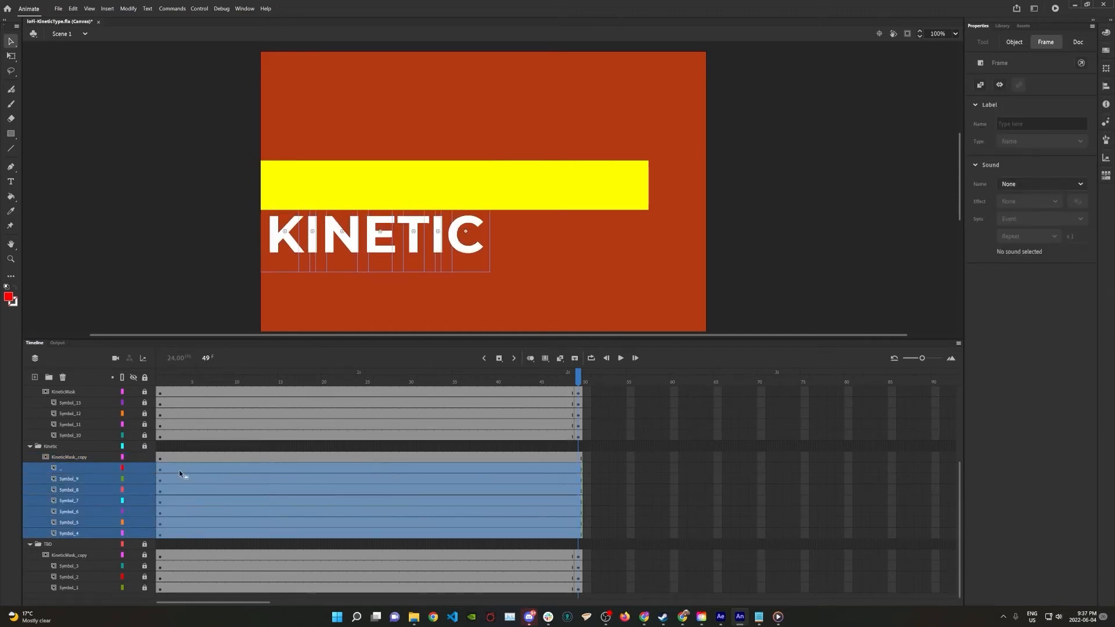
pyautogui.hotkey('shift', 'Up')
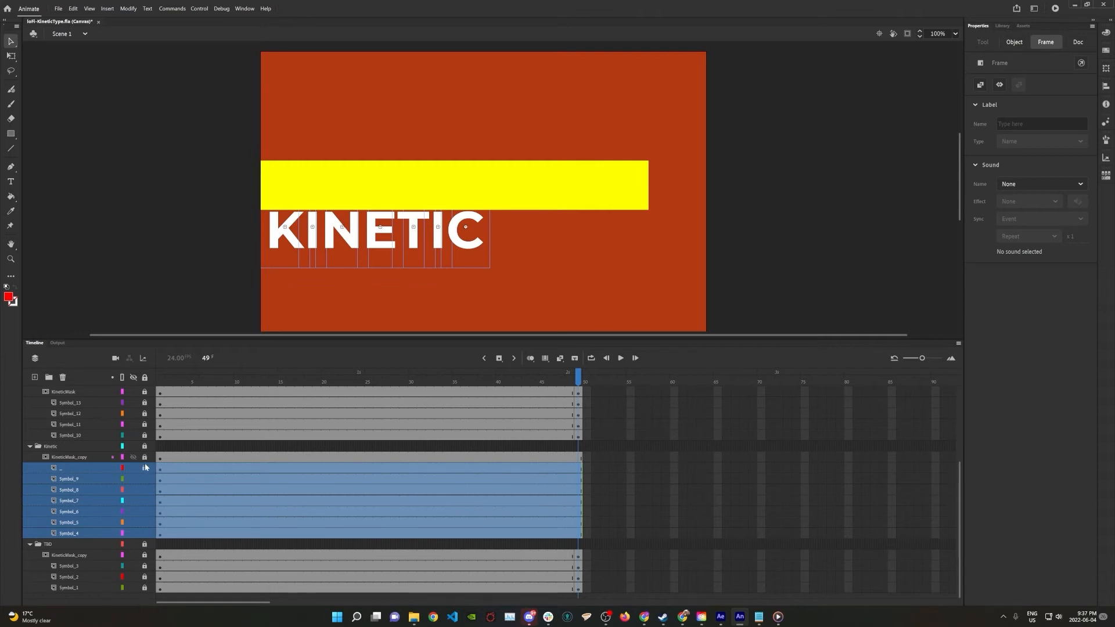
# - Lock the Kinetic folder's letter layers and insert keyframes at frame 49 on all of that folder's layers
pyautogui.click(146, 467)
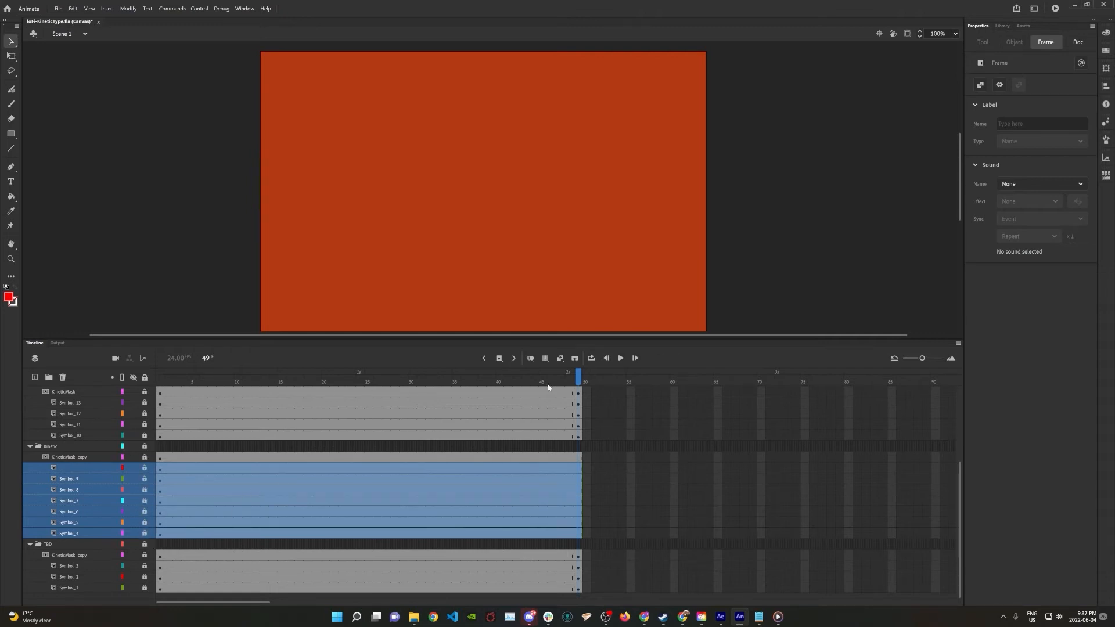
pyautogui.click(575, 463)
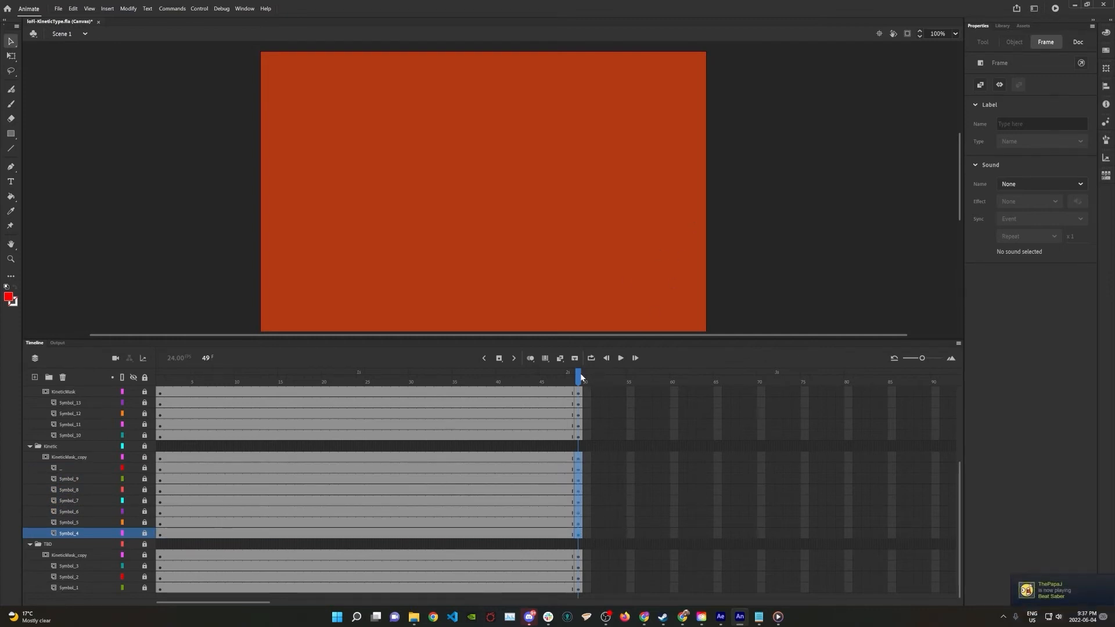
# - Insert keyframes at frame 72 on every layer in the Tutorial, Type, Kinetic and TBD folders
pyautogui.moveTo(578, 377); pyautogui.dragTo(620, 379)
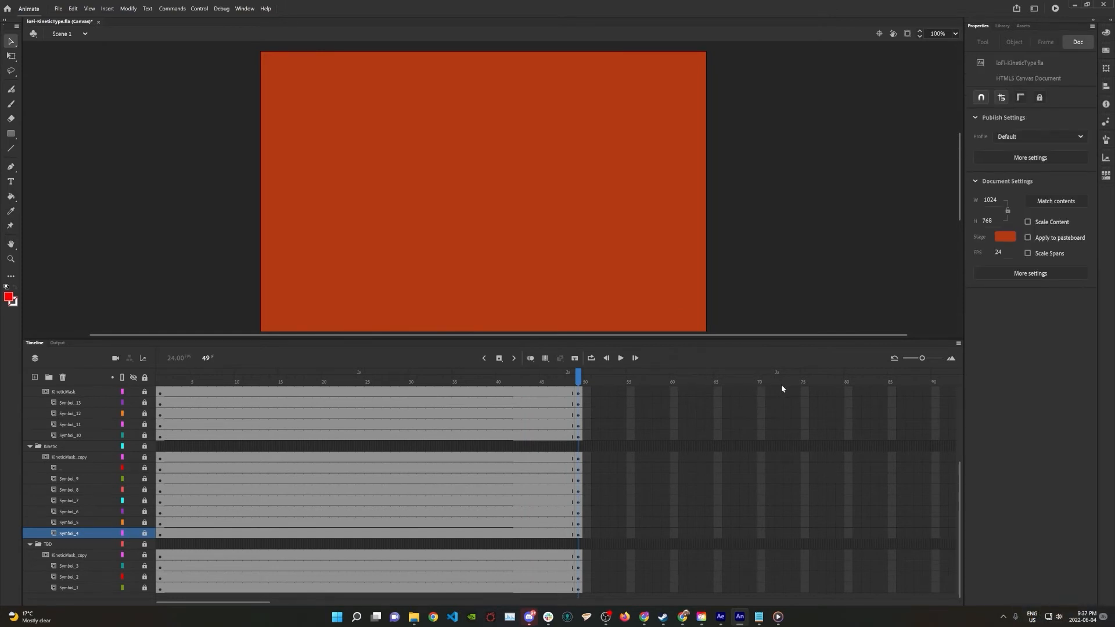
pyautogui.moveTo(779, 390); pyautogui.dragTo(778, 591)
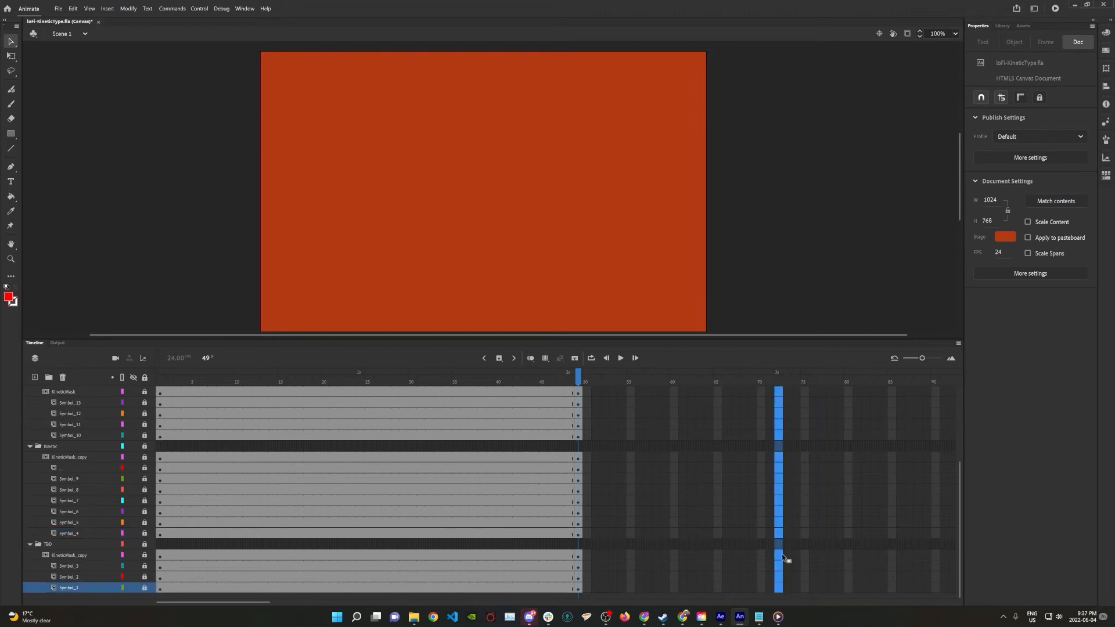
pyautogui.scroll(4, 770, 530)
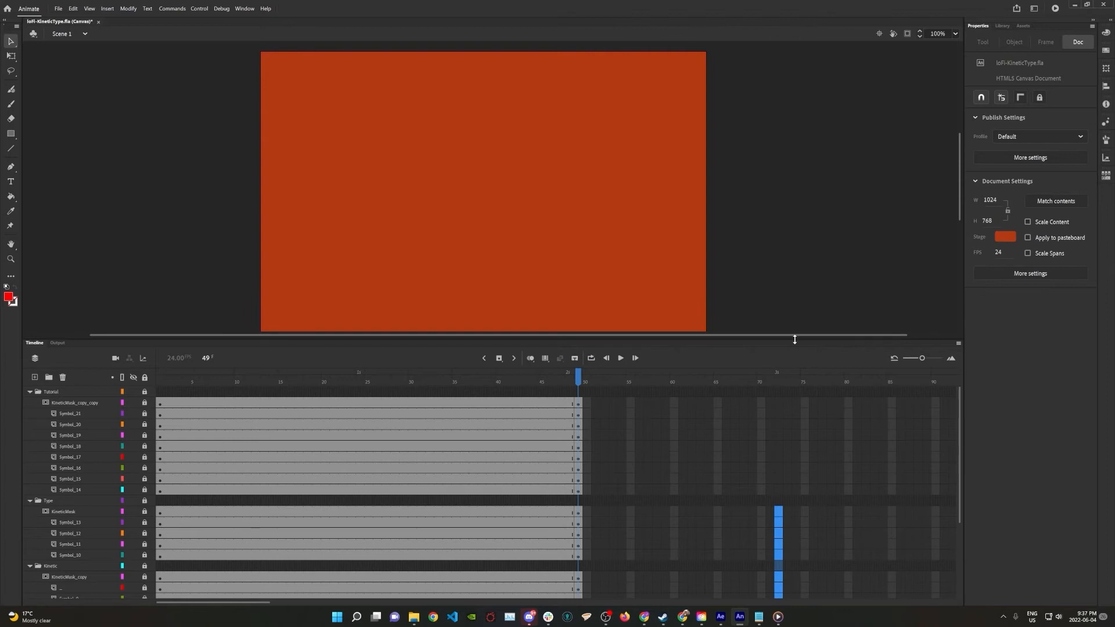
pyautogui.moveTo(796, 335); pyautogui.dragTo(796, 266)
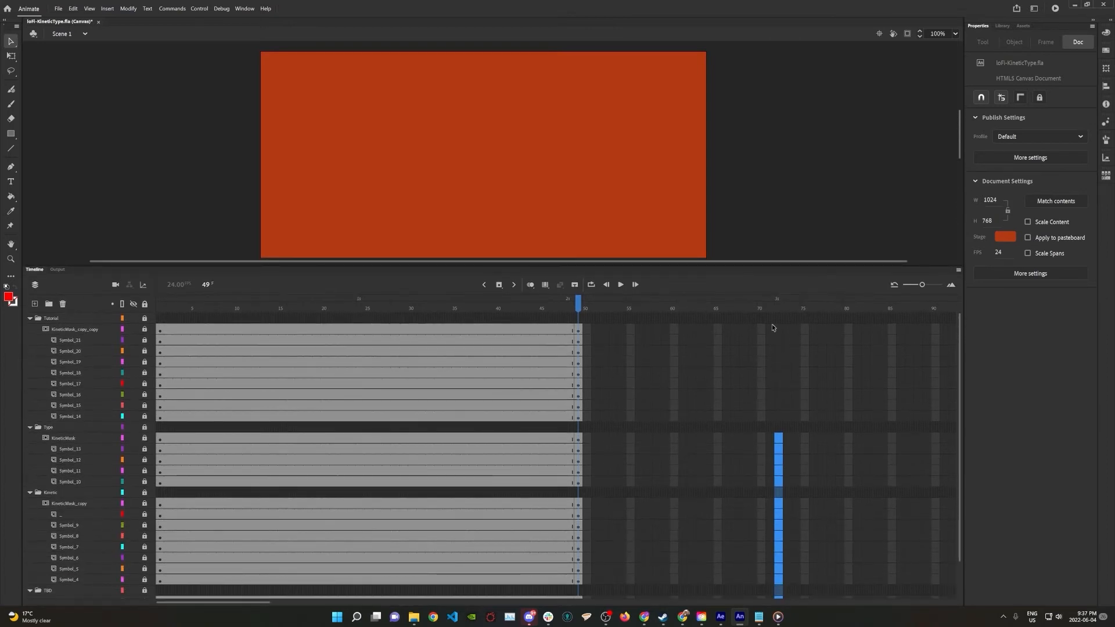
pyautogui.moveTo(773, 265); pyautogui.dragTo(778, 181)
pyautogui.moveTo(777, 243); pyautogui.dragTo(781, 562)
pyautogui.press('F5')
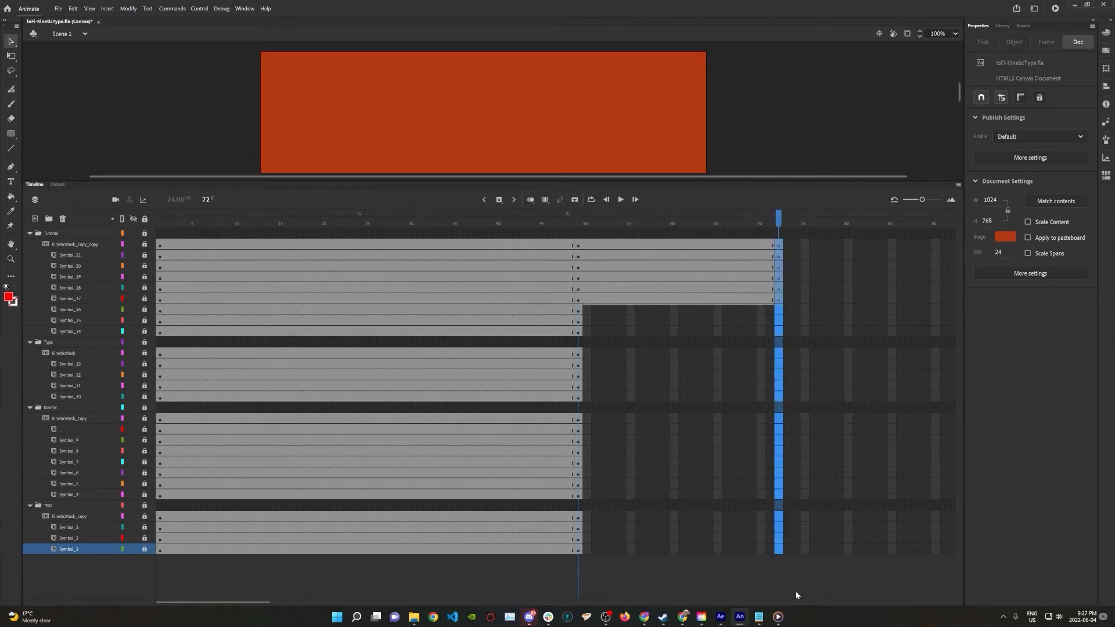
# - Unlock all layers, move only the letters at frame 72 up into their masks, excluding the mask layers, and relock everything
pyautogui.click(144, 233)
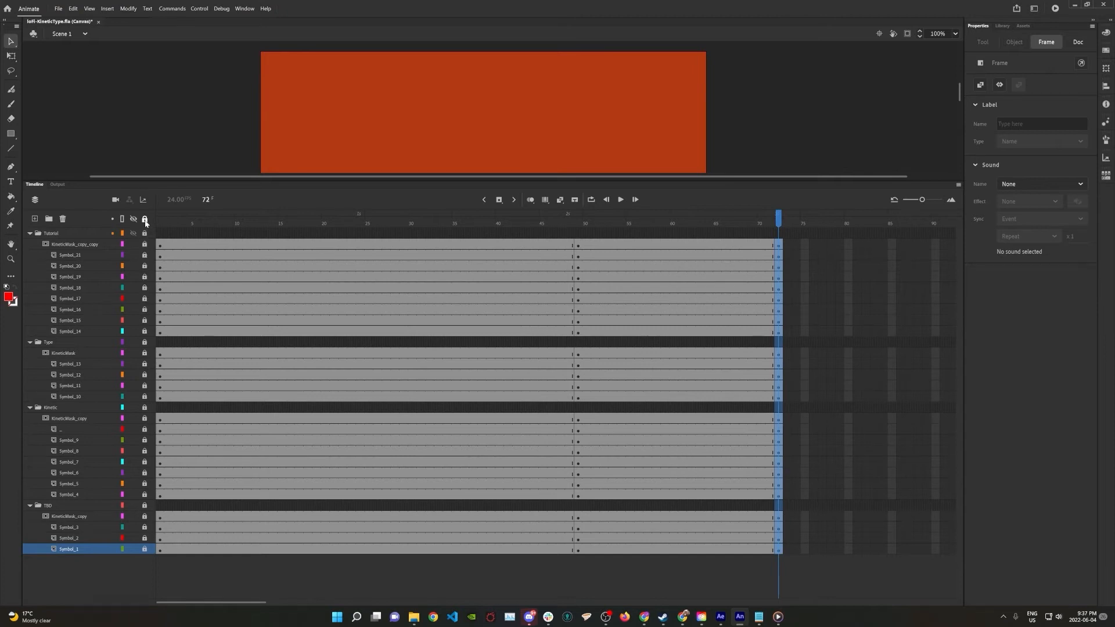
pyautogui.click(145, 218)
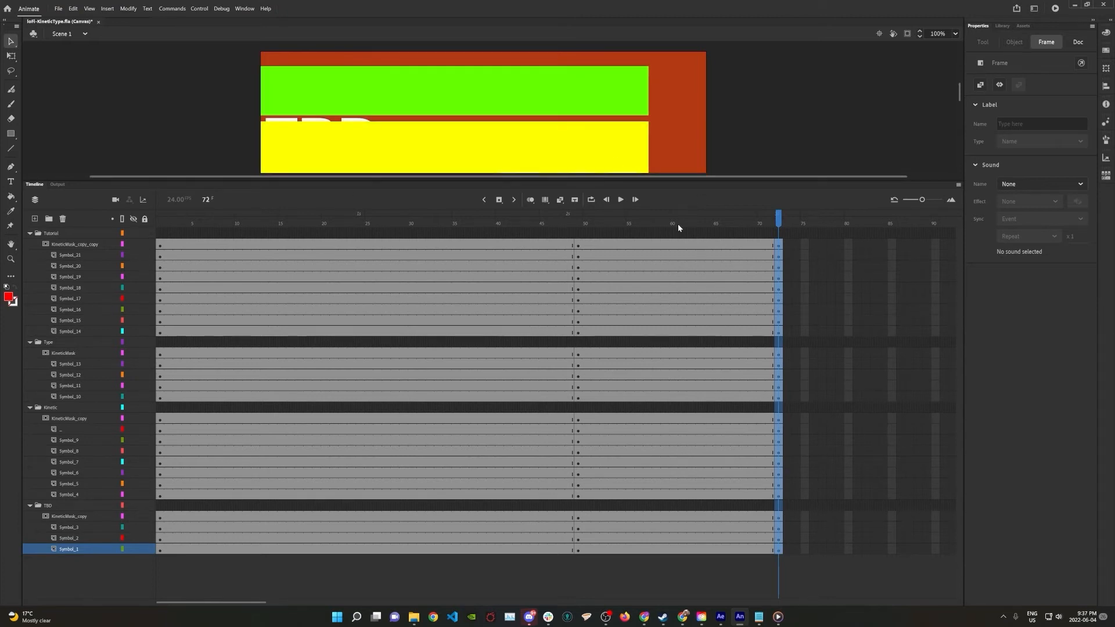
pyautogui.click(778, 244)
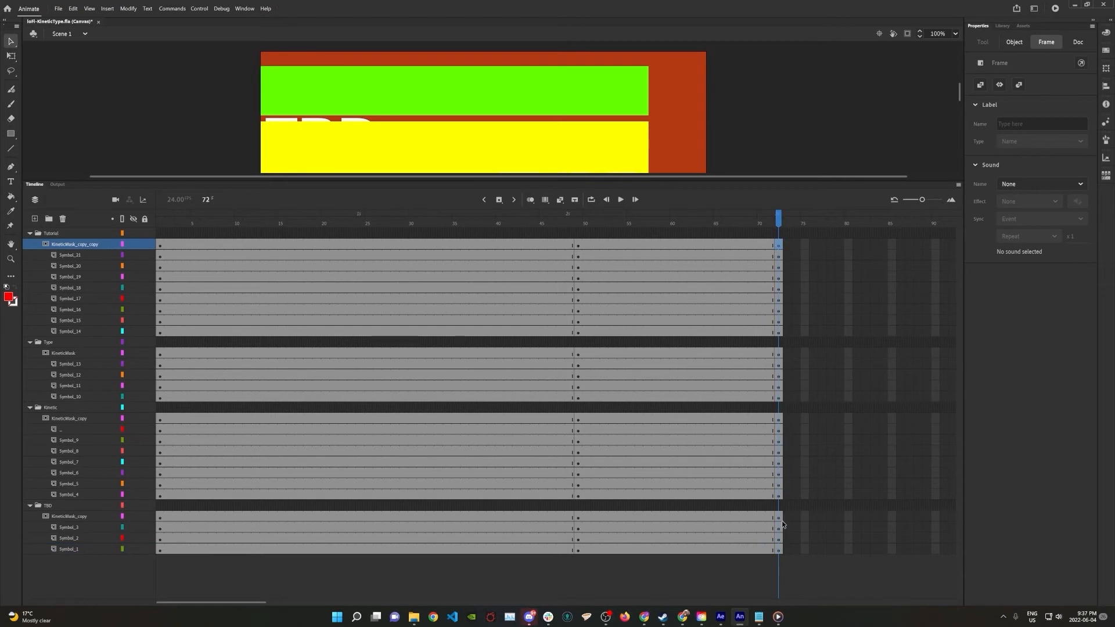
pyautogui.keyDown('shift'); pyautogui.click(779, 548); pyautogui.keyUp('shift')
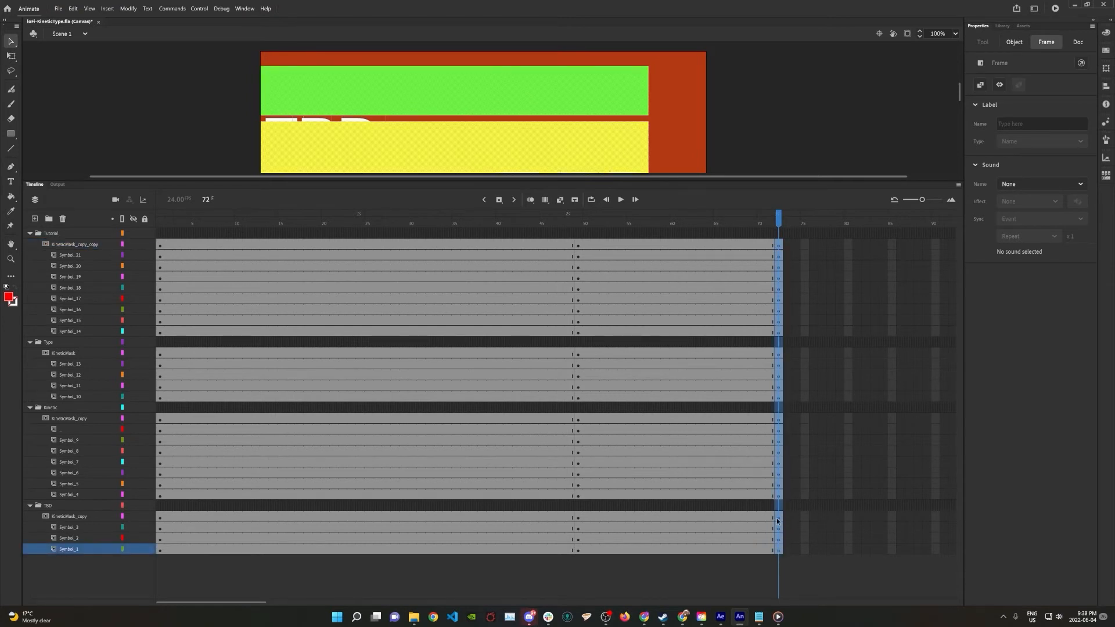
pyautogui.click(778, 518)
pyautogui.click(779, 419)
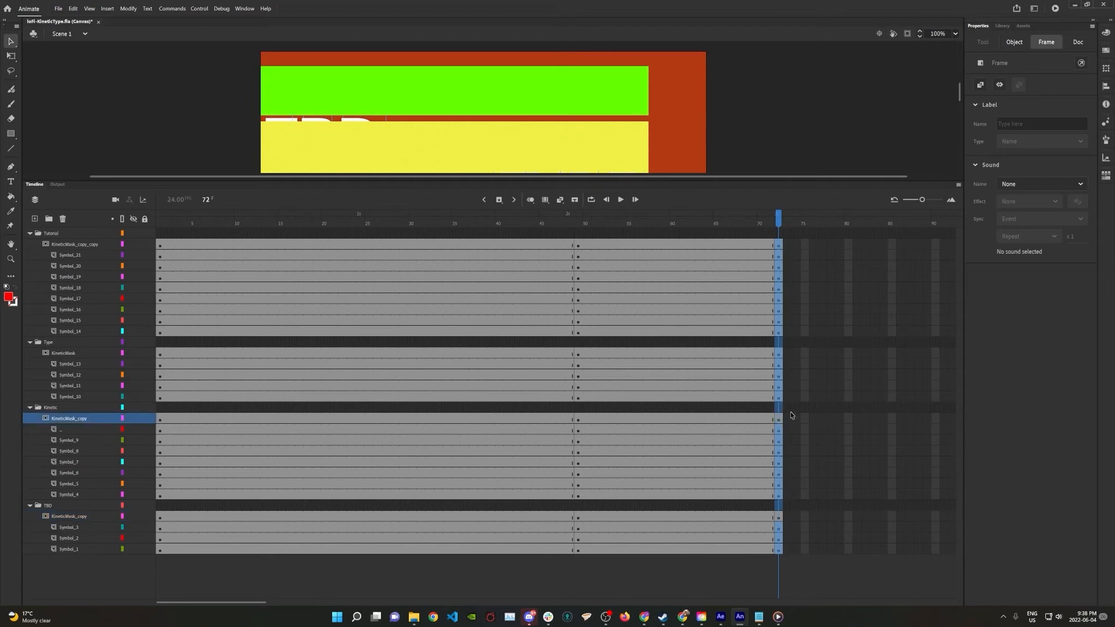
pyautogui.click(779, 353)
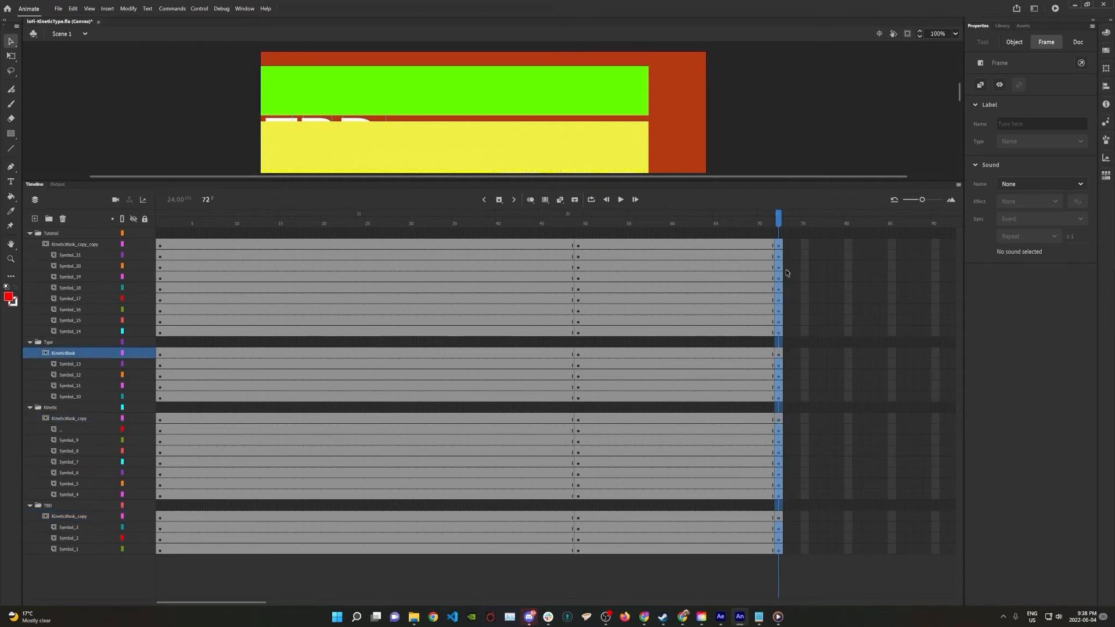
pyautogui.click(779, 244)
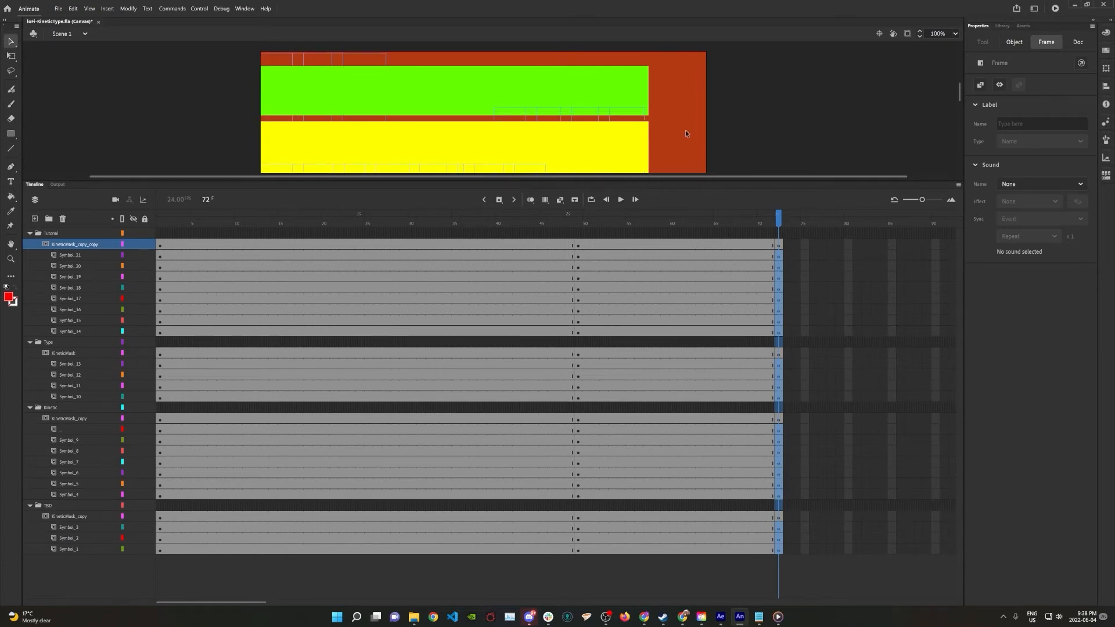
pyautogui.scroll(-2, 648, 130)
pyautogui.scroll(1, 648, 130)
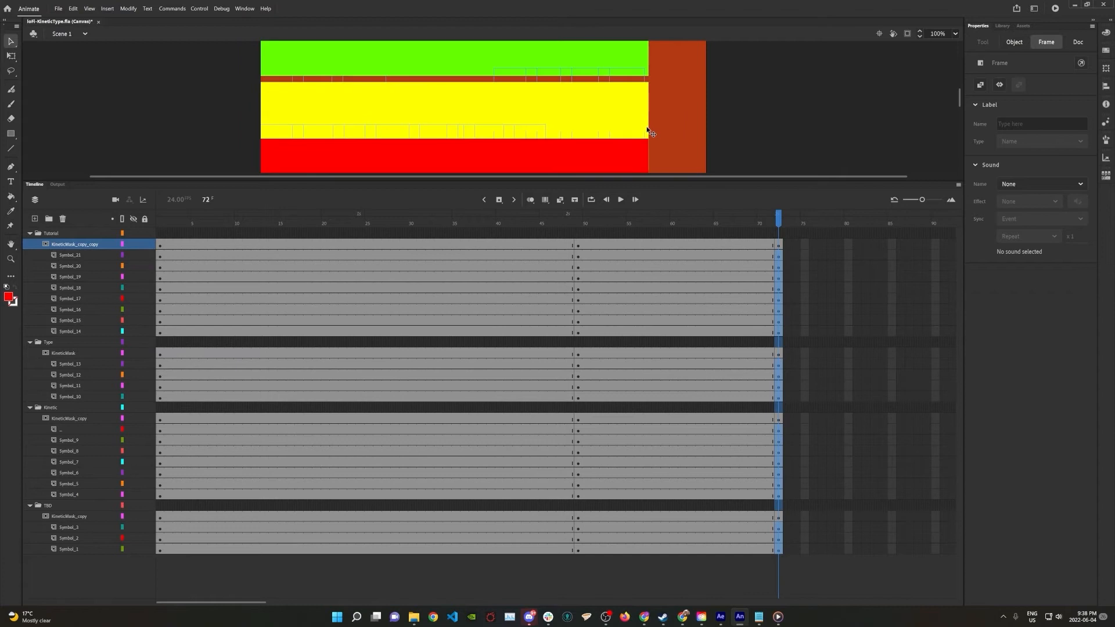
pyautogui.click(145, 219)
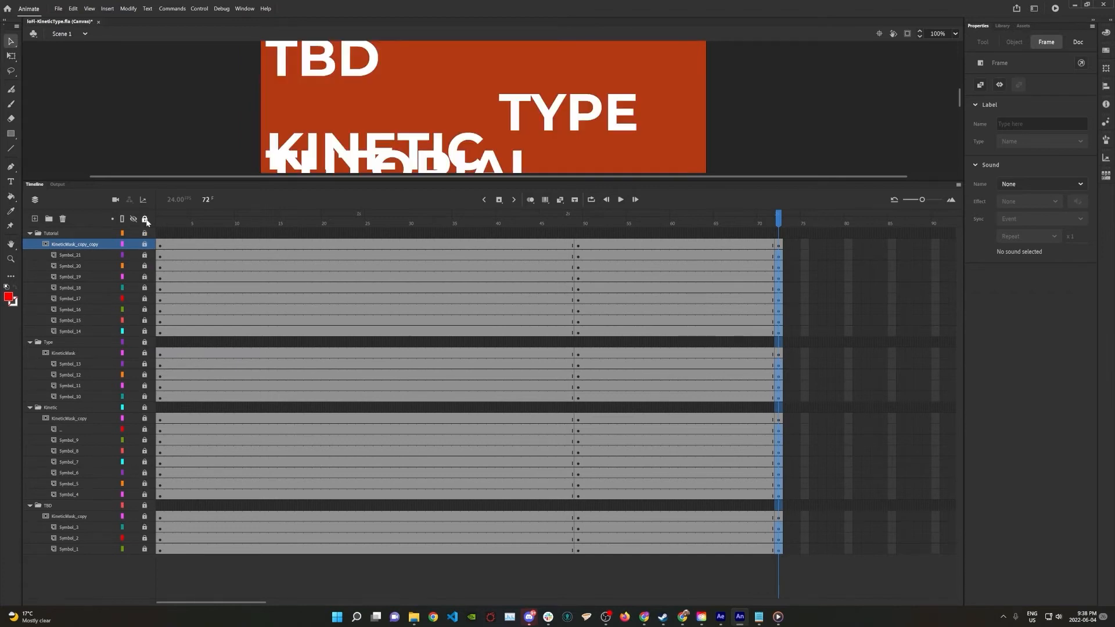
# - Unlock the Kinetic folder's layers and shift its mask and letters at frame 72 up level with TYPE
pyautogui.moveTo(145, 353); pyautogui.dragTo(145, 494)
pyautogui.click(144, 219)
pyautogui.moveTo(778, 419); pyautogui.dragTo(780, 494)
pyautogui.hotkey('shift', 'Up')
pyautogui.hotkey('shift', 'Up')
pyautogui.hotkey('shift', 'Up')
pyautogui.hotkey('shift', 'Up')
pyautogui.hotkey('shift', 'Up')
pyautogui.hotkey('shift', 'Up')
pyautogui.hotkey('shift', 'Up')
pyautogui.hotkey('shift', 'Up')
pyautogui.hotkey('shift', 'Up')
# - Shift the Kinetic folder's yellow mask bar at frame 49 up to match its frame 72 position
pyautogui.click(579, 420)
pyautogui.hotkey('shift', 'Up')
pyautogui.hotkey('shift', 'Up')
pyautogui.hotkey('shift', 'Up')
pyautogui.hotkey('shift', 'Up')
pyautogui.hotkey('shift', 'Up')
pyautogui.hotkey('shift', 'Up')
pyautogui.hotkey('shift', 'Up')
pyautogui.hotkey('shift', 'Up')
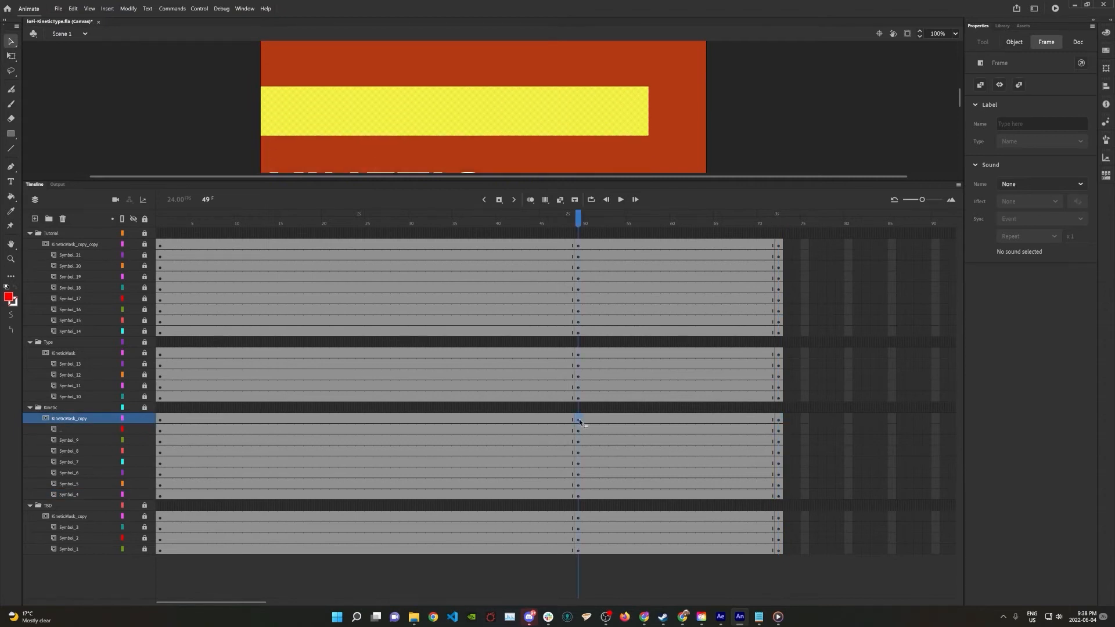
# - Check the Kinetic letters at frame 1, then lock all layers and preview the masked text through frame 72
pyautogui.click(145, 353)
pyautogui.moveTo(160, 429); pyautogui.dragTo(160, 494)
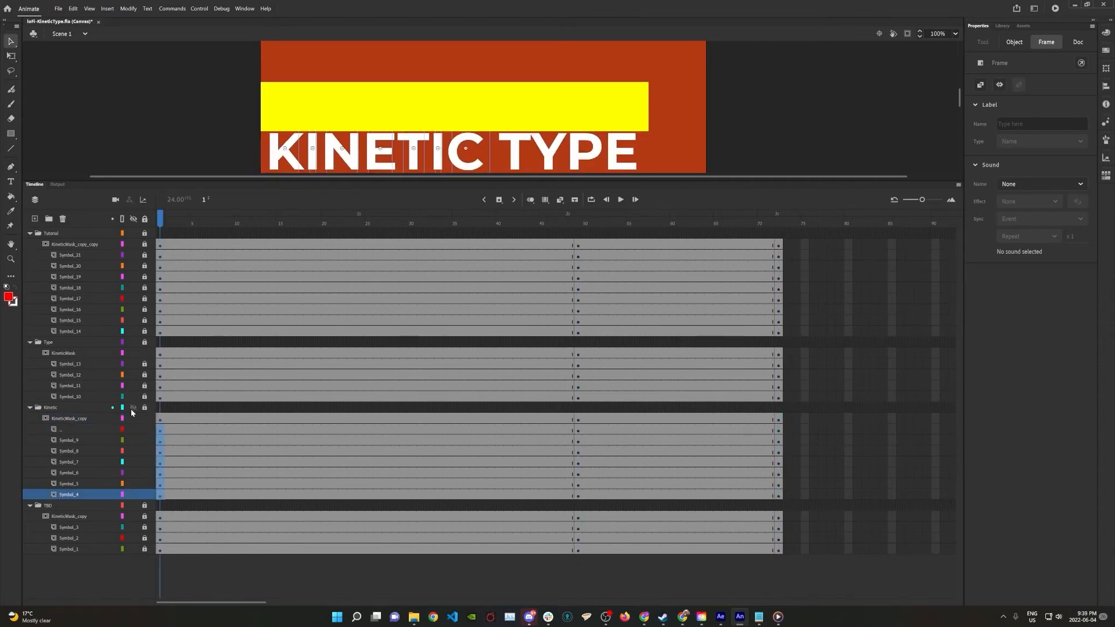
pyautogui.click(145, 219)
pyautogui.moveTo(160, 216); pyautogui.dragTo(779, 216)
pyautogui.moveTo(871, 226); pyautogui.dragTo(807, 240)
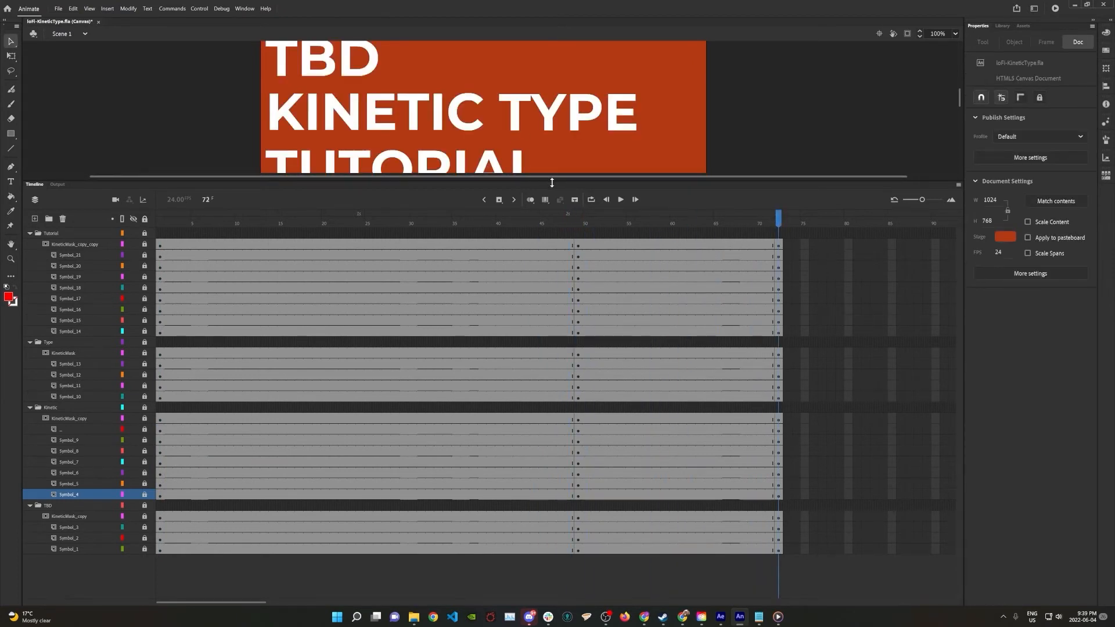
pyautogui.moveTo(551, 181); pyautogui.dragTo(552, 251)
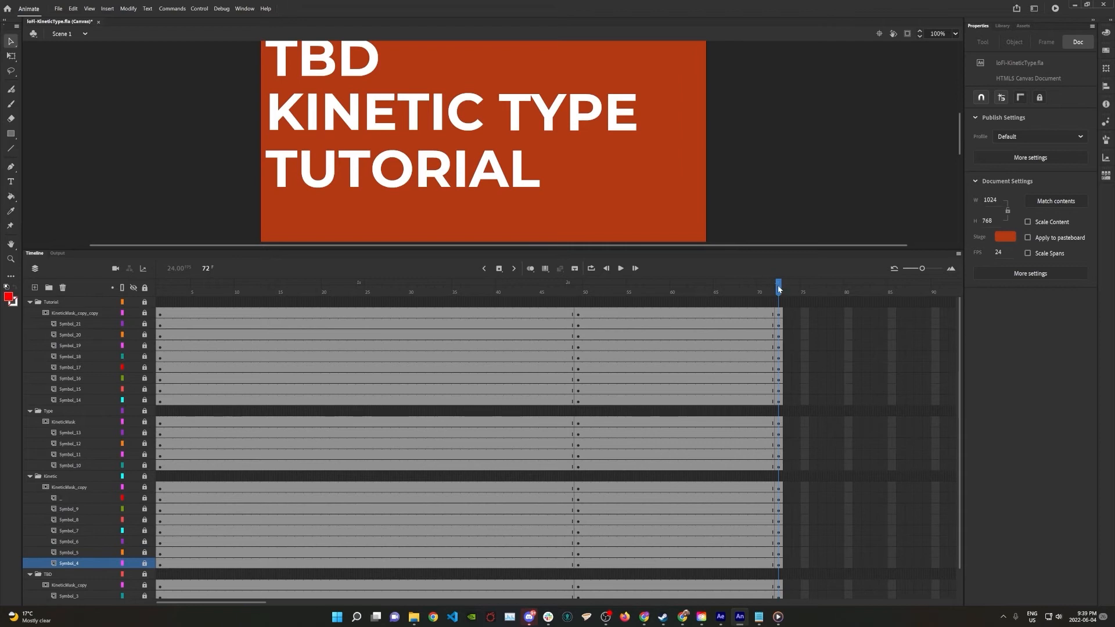
# - Create classic tweens between frames 49 and 72 on all letter layers, leaving the mask layers untweened
pyautogui.moveTo(778, 288); pyautogui.dragTo(651, 287)
pyautogui.moveTo(661, 326); pyautogui.dragTo(656, 586)
pyautogui.scroll(-1, 667, 558)
pyautogui.scroll(1, 663, 345)
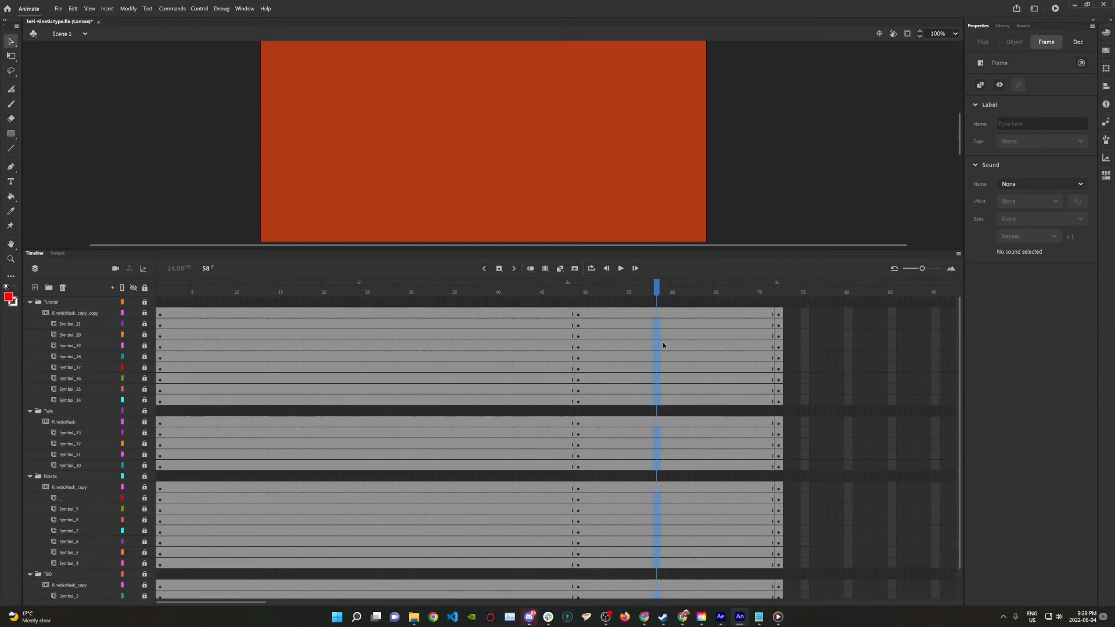
pyautogui.rightClick(659, 331)
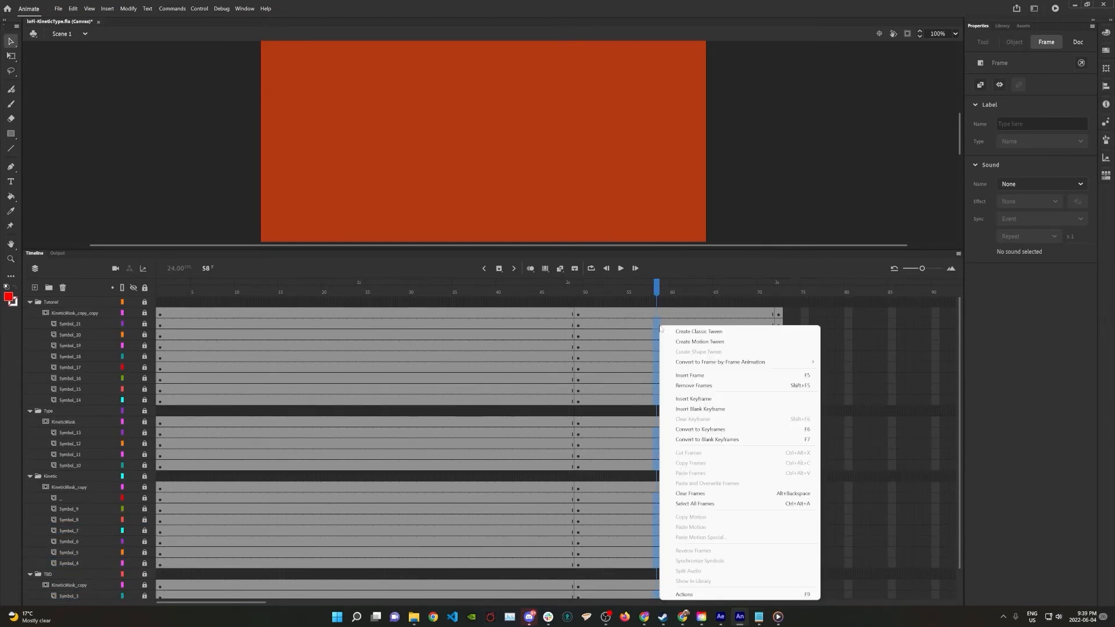
pyautogui.click(727, 332)
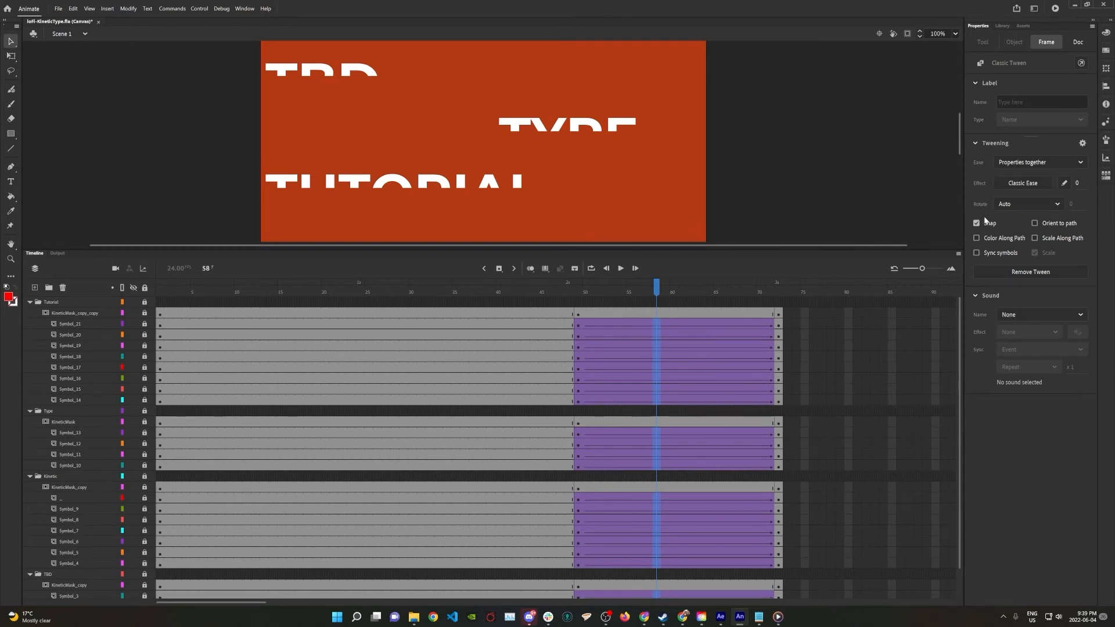
# - Set the easing of the selected letter tweens to Quart Ease-In-Out
pyautogui.click(1019, 183)
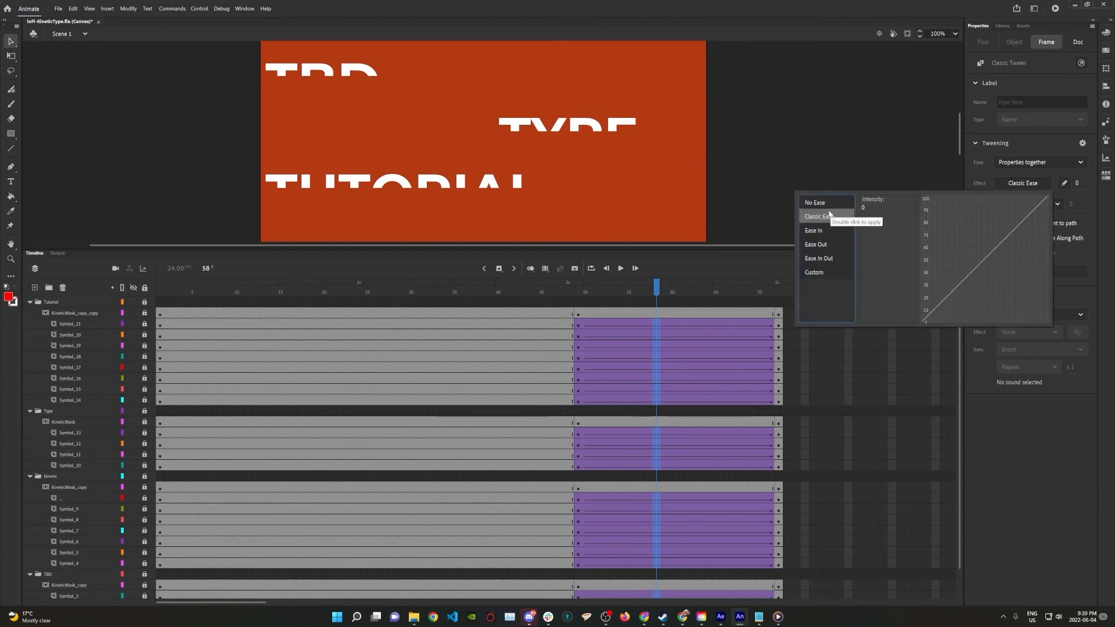
pyautogui.click(821, 259)
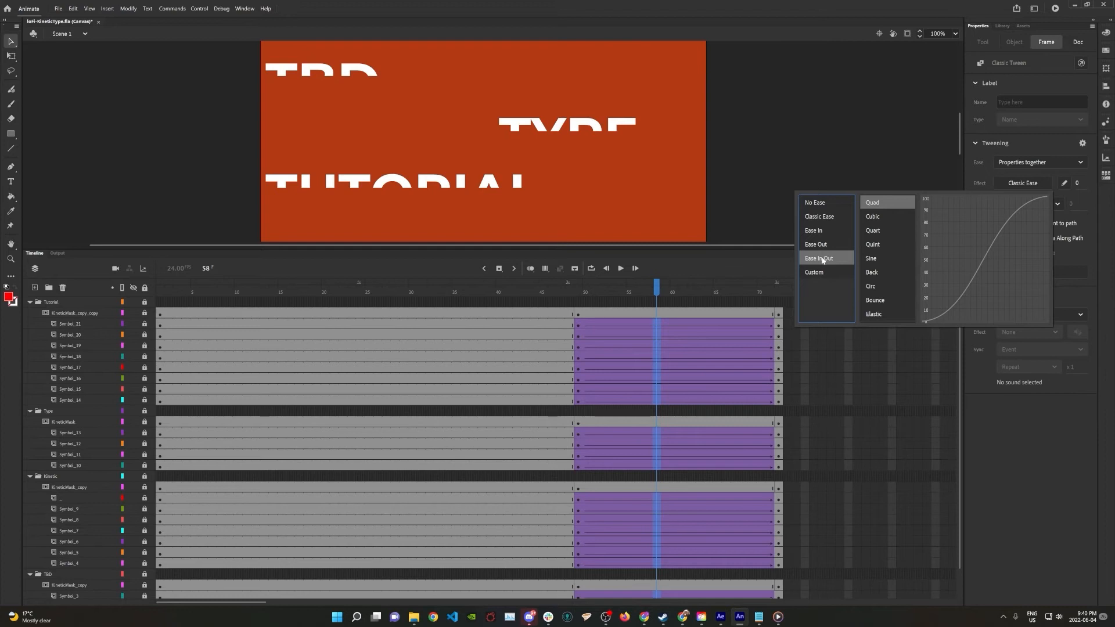
pyautogui.click(874, 231)
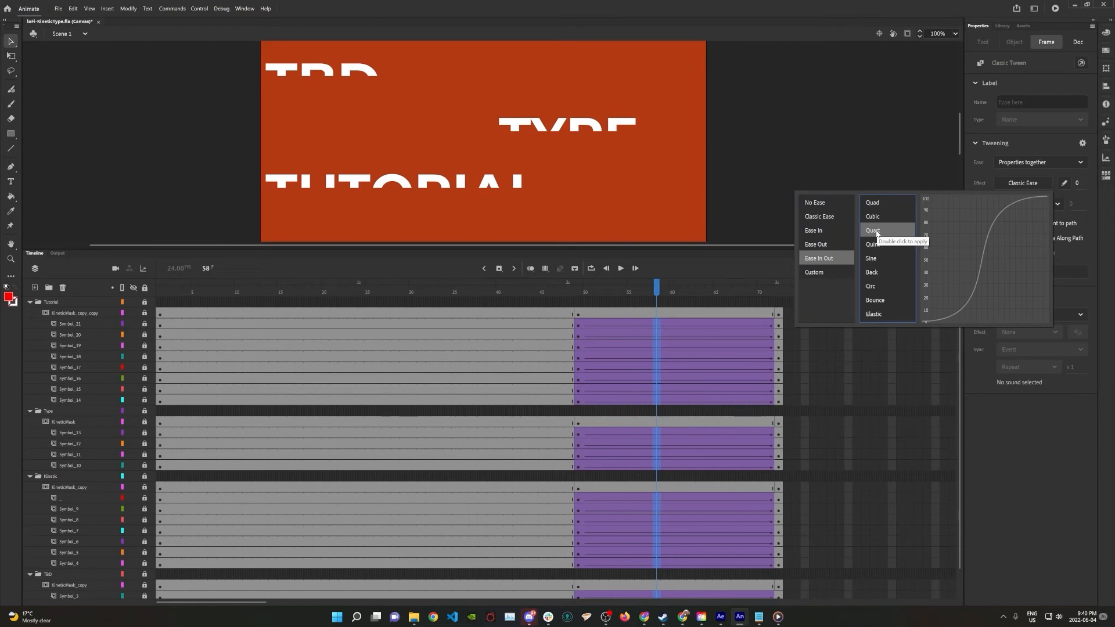
pyautogui.doubleClick(874, 231)
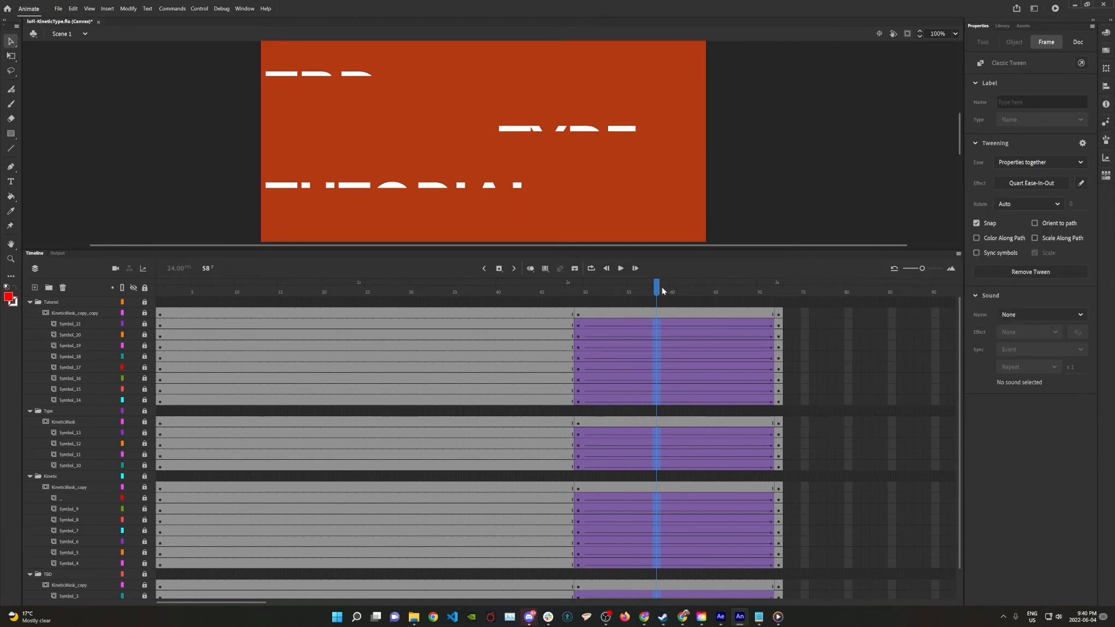
# - Save the document, test the movie in the browser from the first frame, and return to Animate's timeline
pyautogui.moveTo(657, 286); pyautogui.dragTo(142, 251)
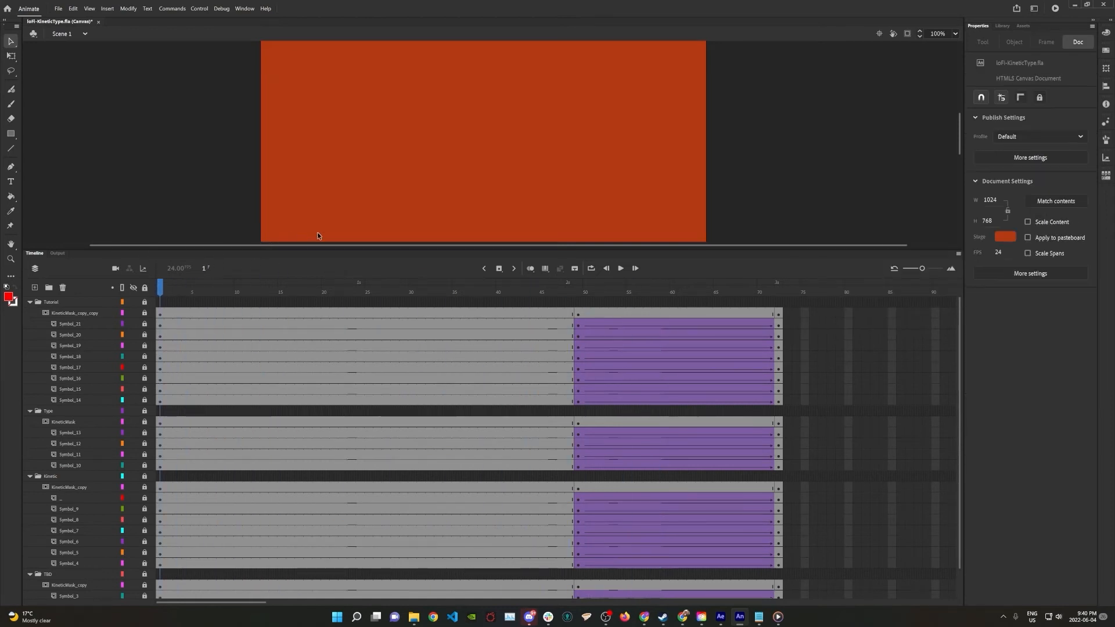
pyautogui.hotkey('ctrl', 's')
pyautogui.hotkey('ctrl', 'Return')
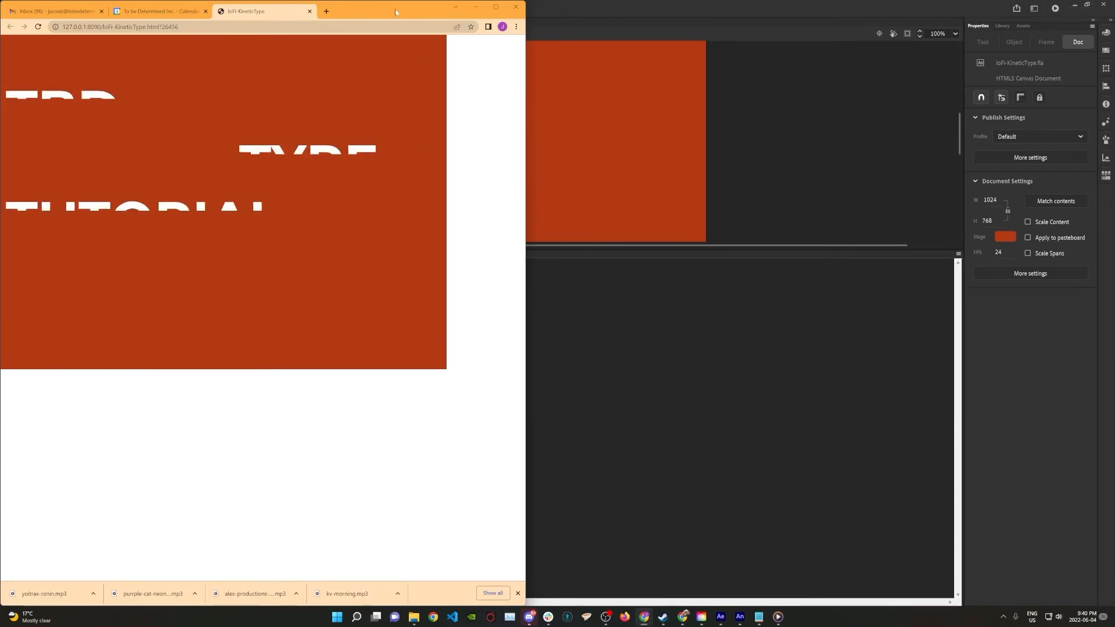
pyautogui.moveTo(379, 20); pyautogui.dragTo(593, 34)
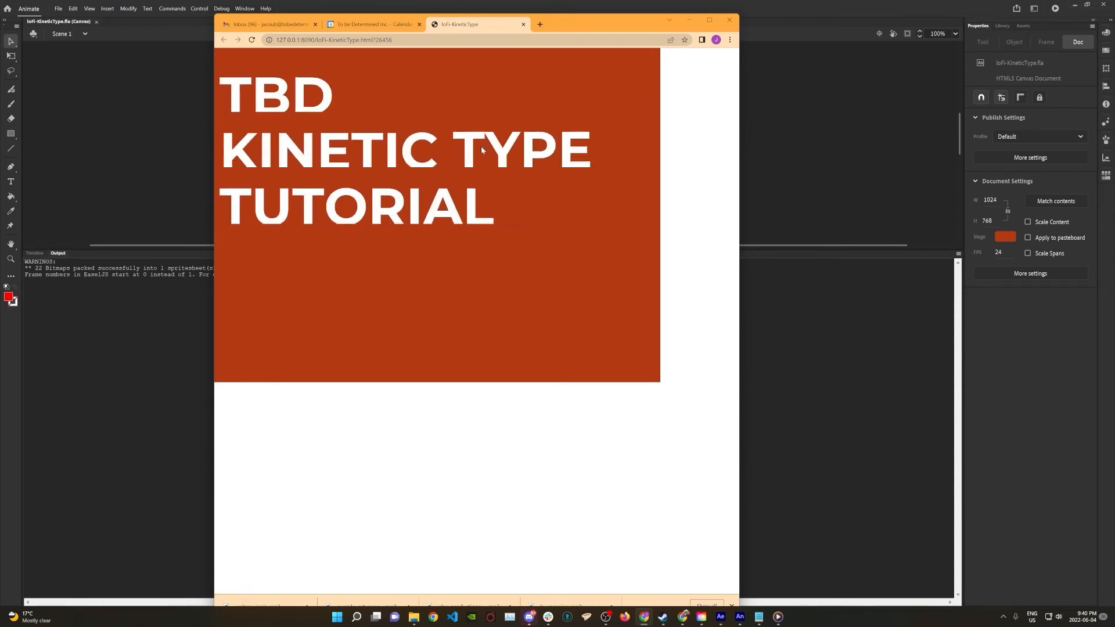
pyautogui.hotkey('ctrl', 'shift', 'Tab')
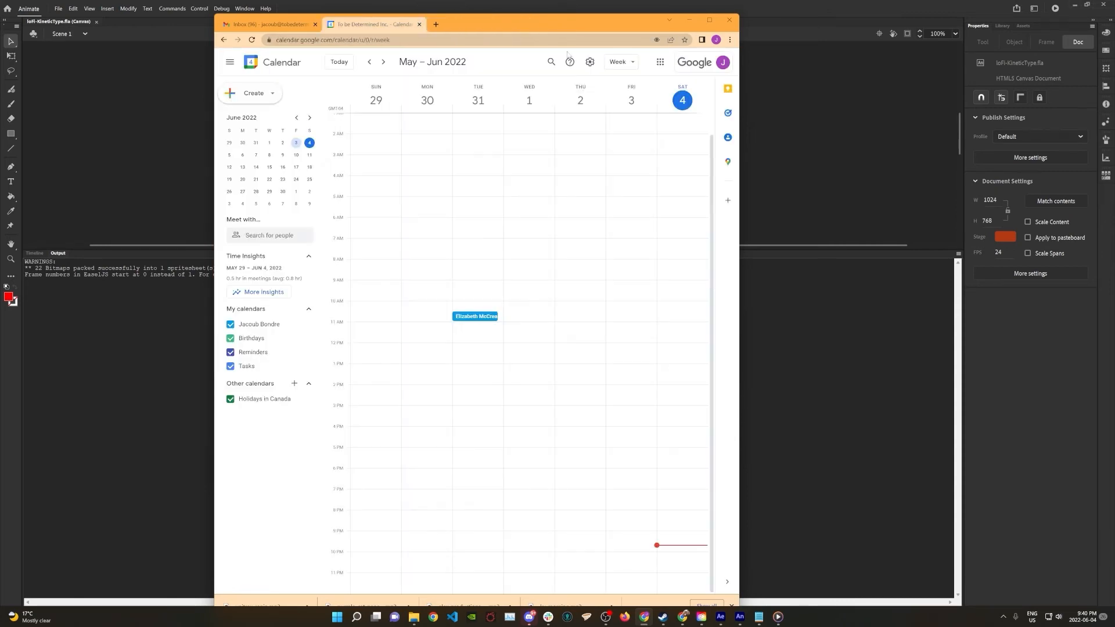
pyautogui.click(813, 131)
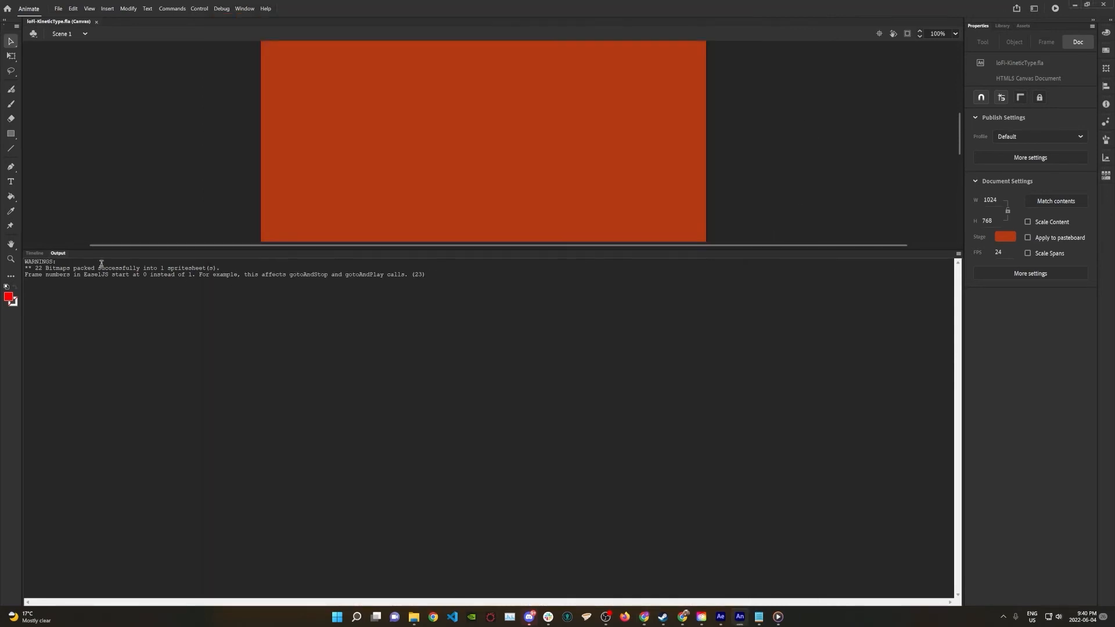
pyautogui.click(34, 253)
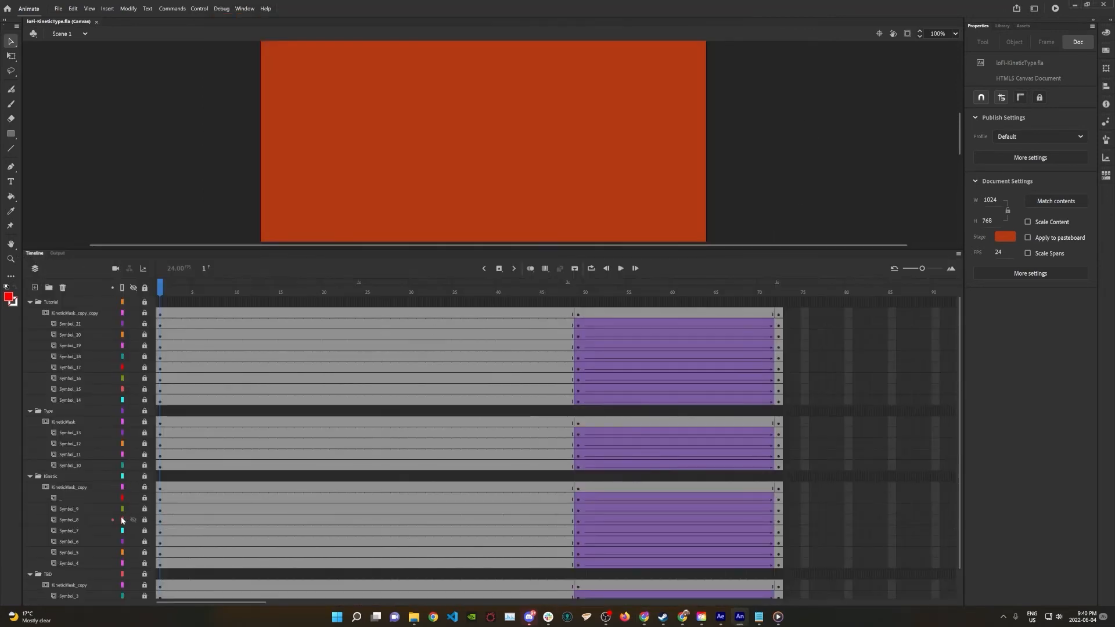
# - At frame 49, select all letters in the Kinetic folder and move them up to sit just beneath the mask bar
pyautogui.click(133, 487)
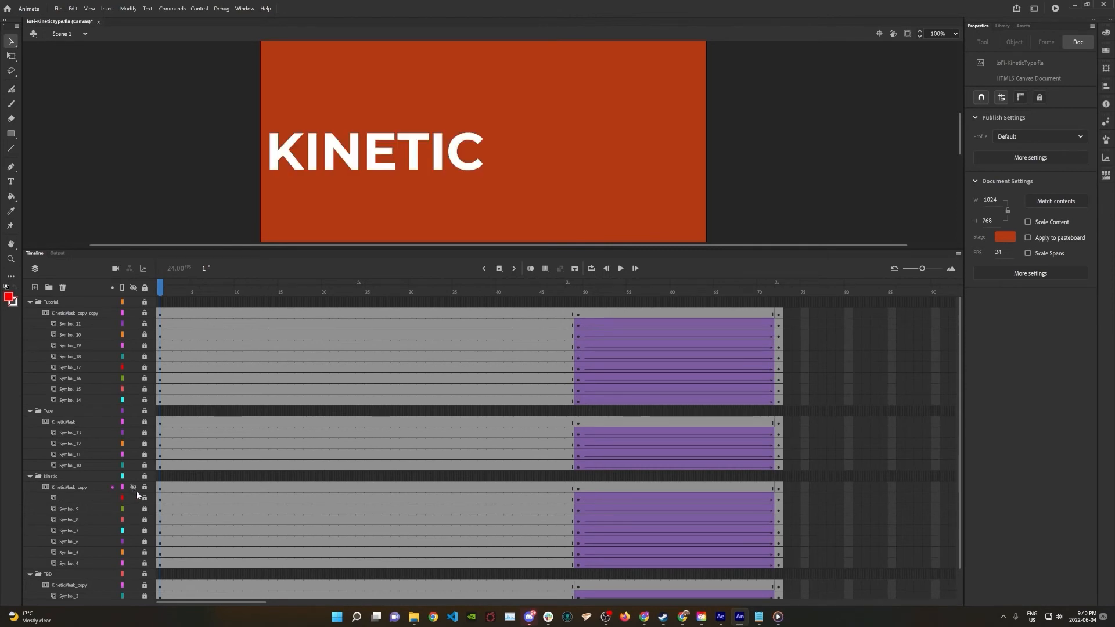
pyautogui.click(578, 499)
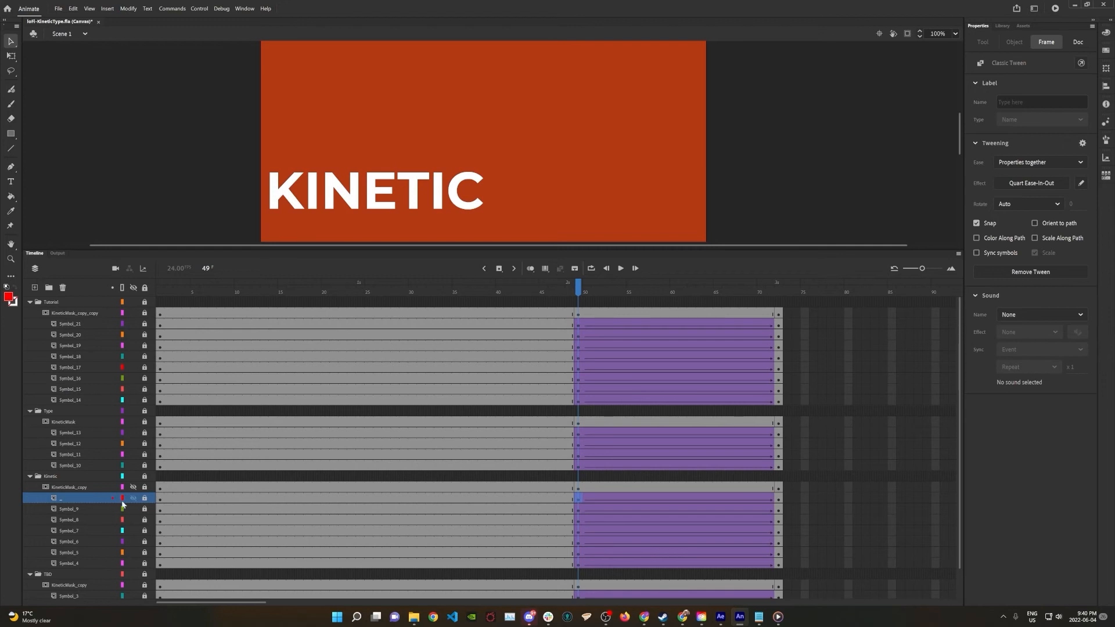
pyautogui.moveTo(145, 498); pyautogui.dragTo(144, 511)
pyautogui.click(578, 509)
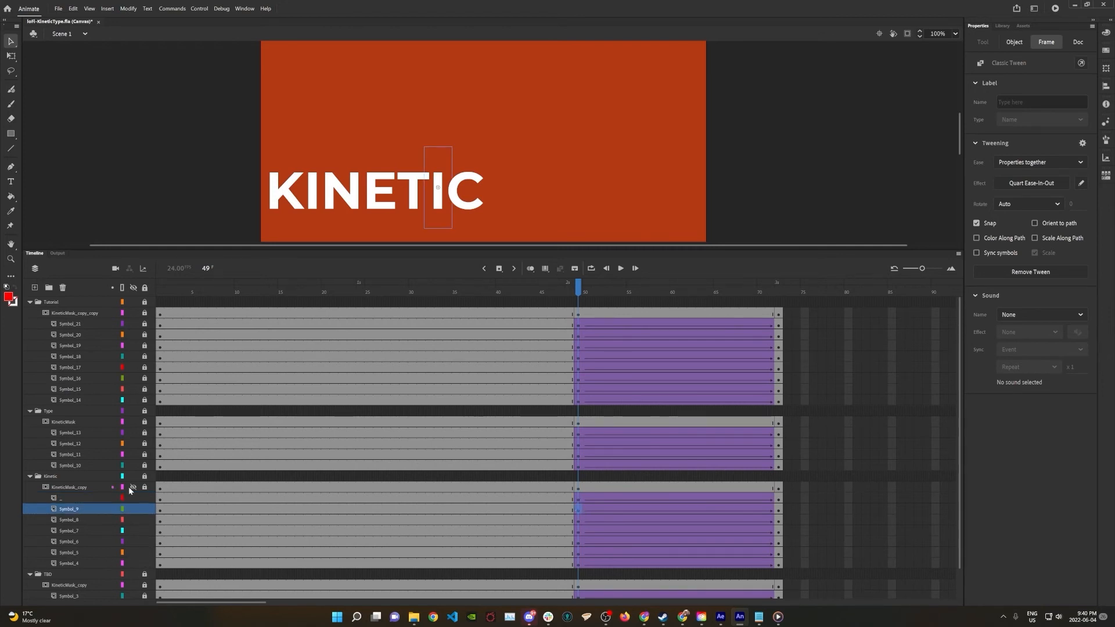
pyautogui.click(145, 487)
pyautogui.moveTo(580, 501); pyautogui.dragTo(582, 566)
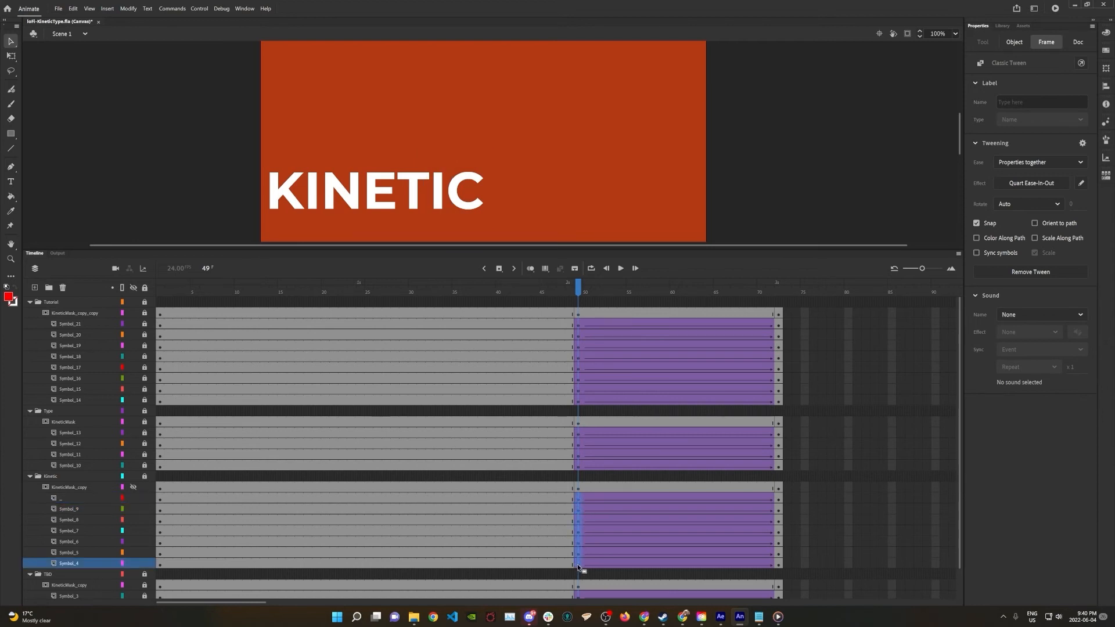
pyautogui.click(133, 487)
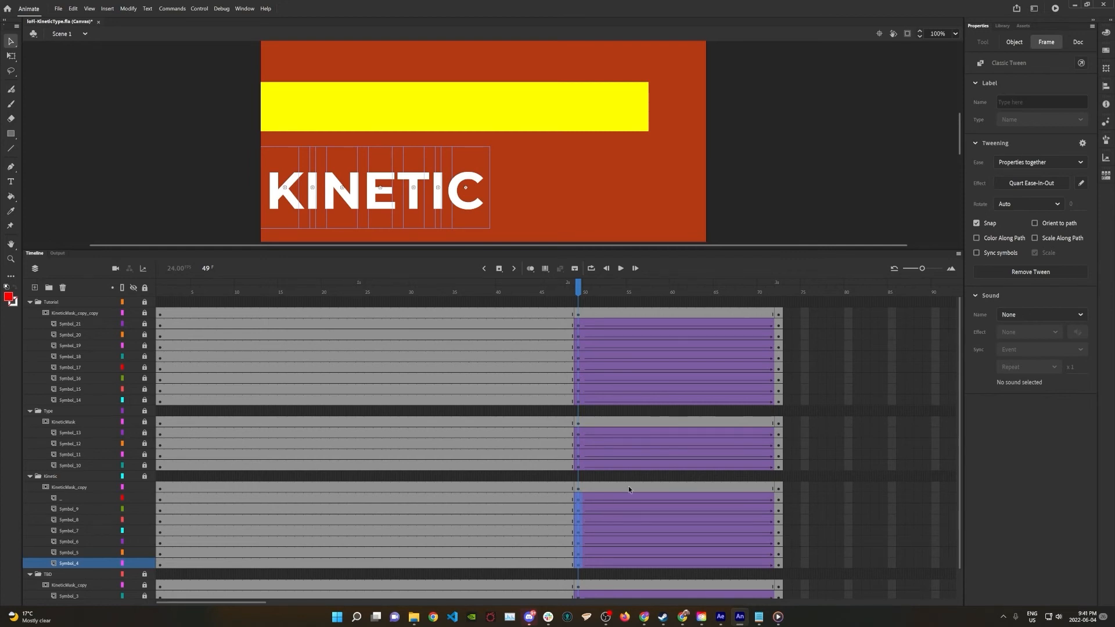
pyautogui.hotkey('shift', 'Up')
pyautogui.hotkey('shift', 'Up')
pyautogui.hotkey('shift', 'Up')
pyautogui.hotkey('shift', 'Up')
pyautogui.hotkey('shift', 'Up')
pyautogui.hotkey('shift', 'Up')
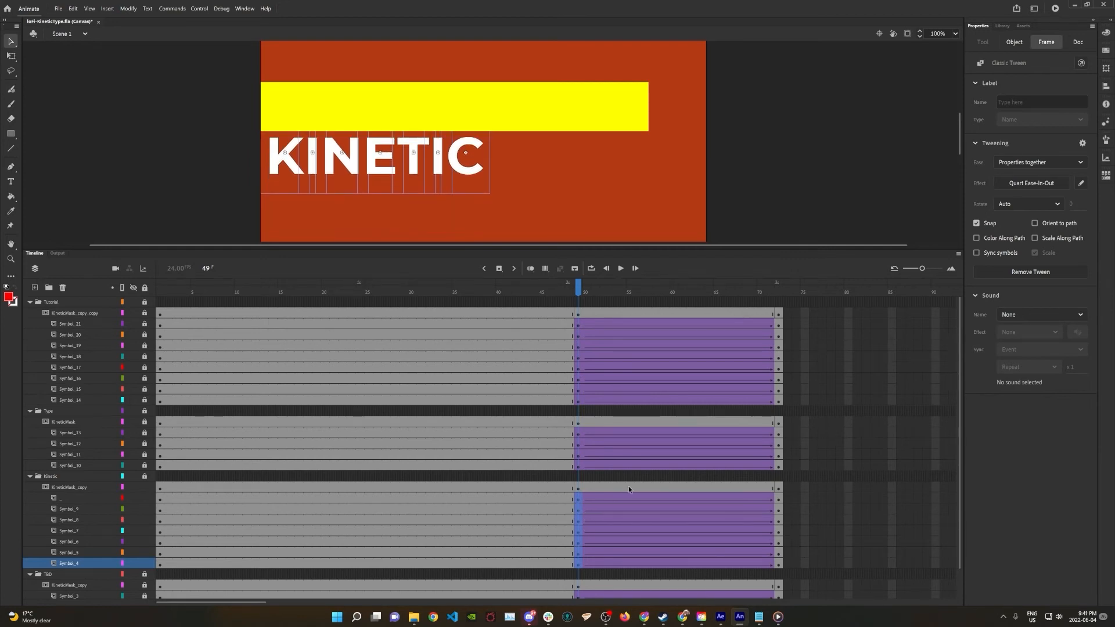
pyautogui.hotkey('shift', 'Up')
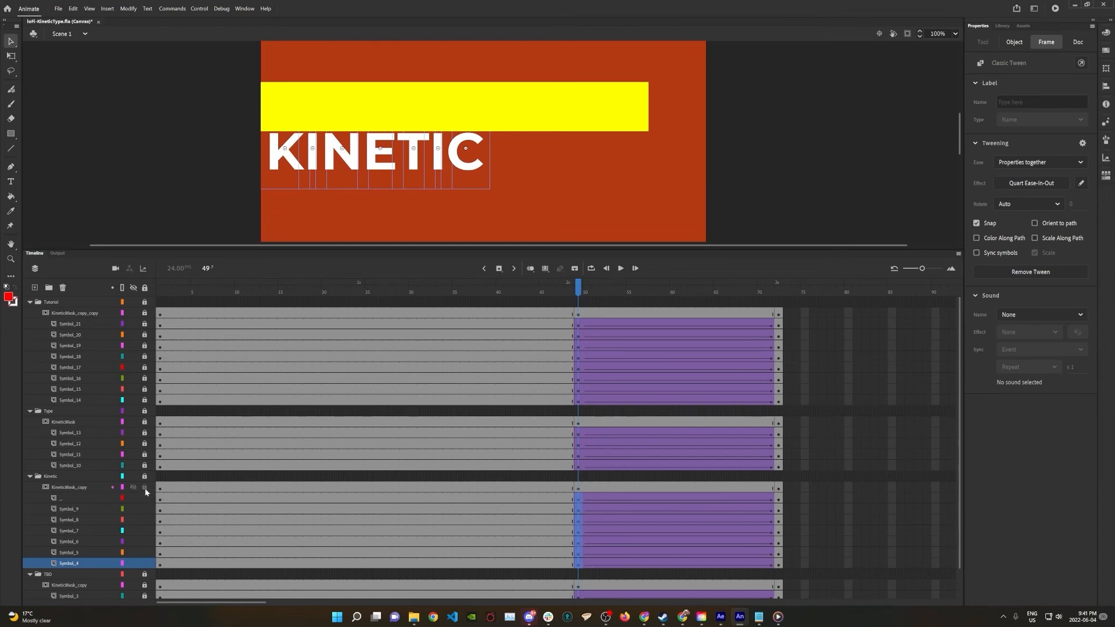
# - Lock the Kinetic layers again and scrub through the masked text animation up to frame 72
pyautogui.moveTo(579, 293); pyautogui.dragTo(542, 294)
pyautogui.click(144, 563)
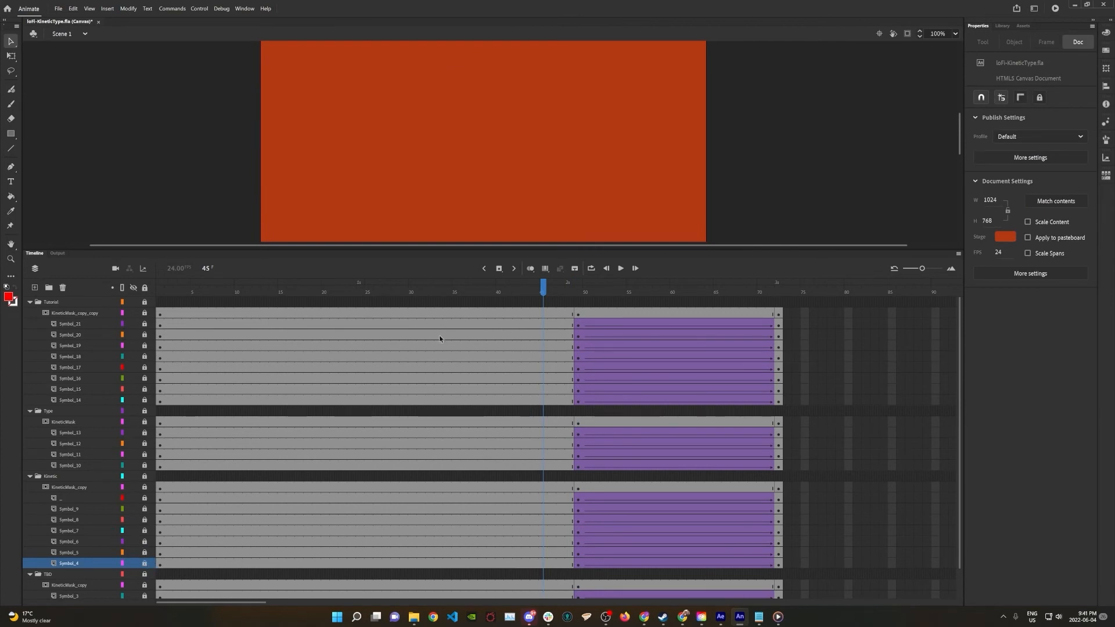
pyautogui.moveTo(548, 289)
pyautogui.mouseDown()
pyautogui.moveTo(782, 309)
pyautogui.moveTo(485, 319)
pyautogui.moveTo(767, 346)
pyautogui.moveTo(659, 333)
pyautogui.moveTo(698, 363)
pyautogui.moveTo(653, 349)
pyautogui.moveTo(160, 331)
pyautogui.moveTo(797, 351)
pyautogui.mouseUp()
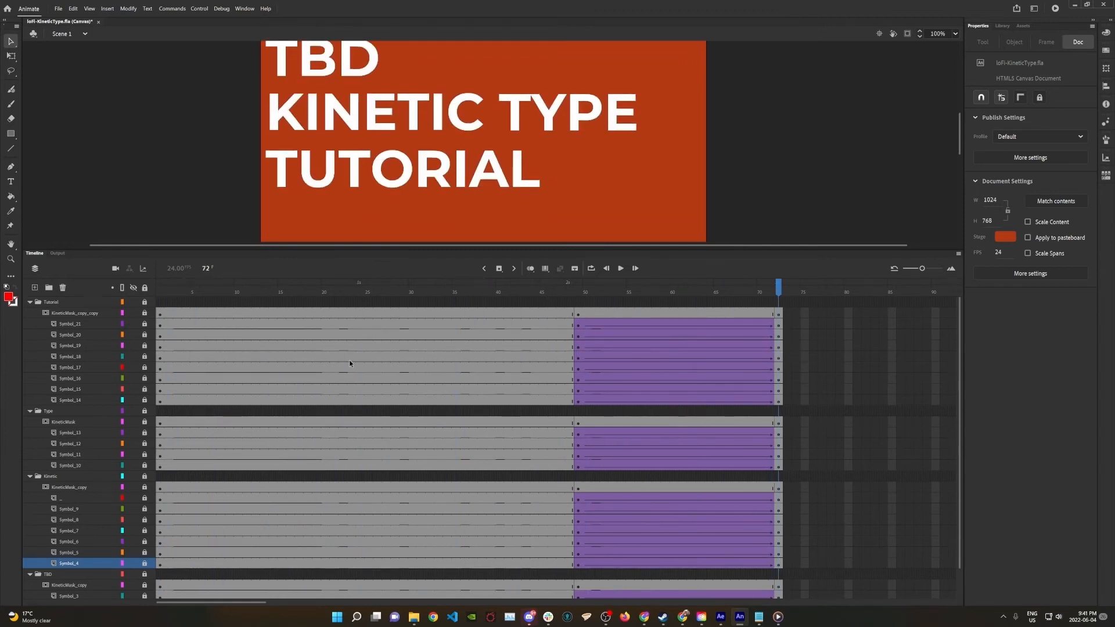
# - Collapse the Tutorial, Type, Kinetic and TBD layer folders
pyautogui.click(30, 302)
pyautogui.click(30, 313)
pyautogui.click(33, 323)
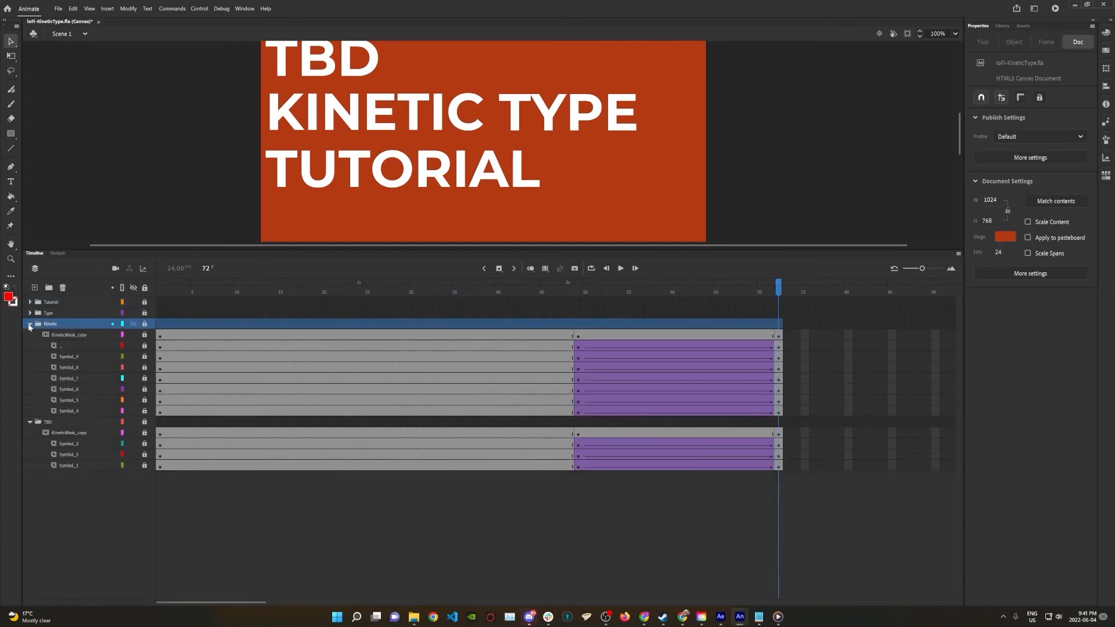
pyautogui.click(30, 324)
pyautogui.click(30, 335)
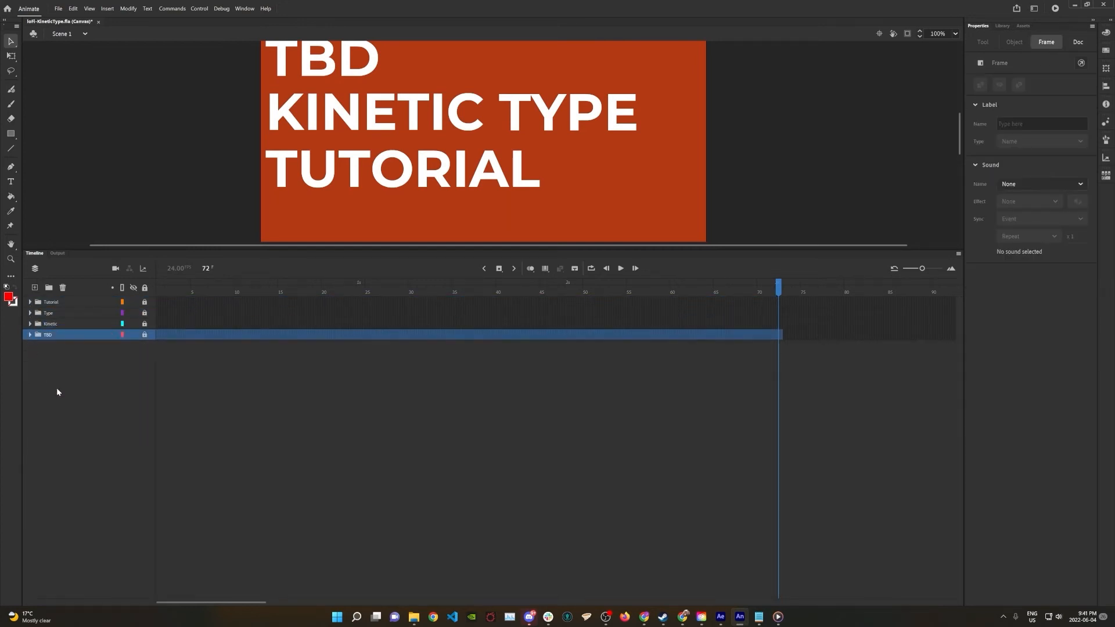
# - Add four new layers and keep them below the TBD folder
pyautogui.click(34, 288)
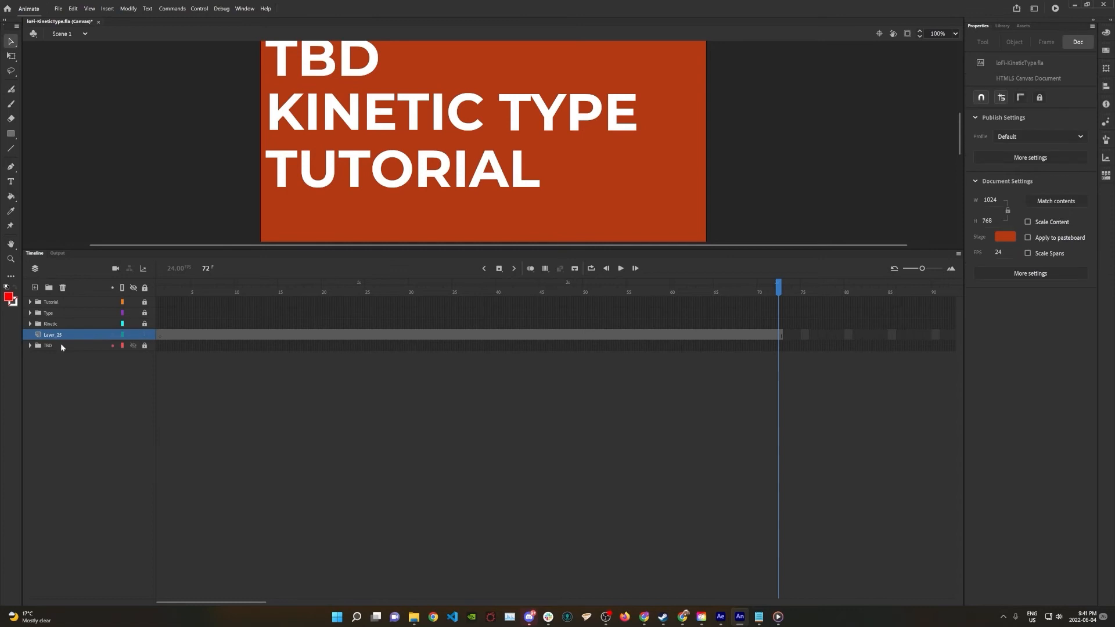
pyautogui.click(34, 288)
pyautogui.click(35, 289)
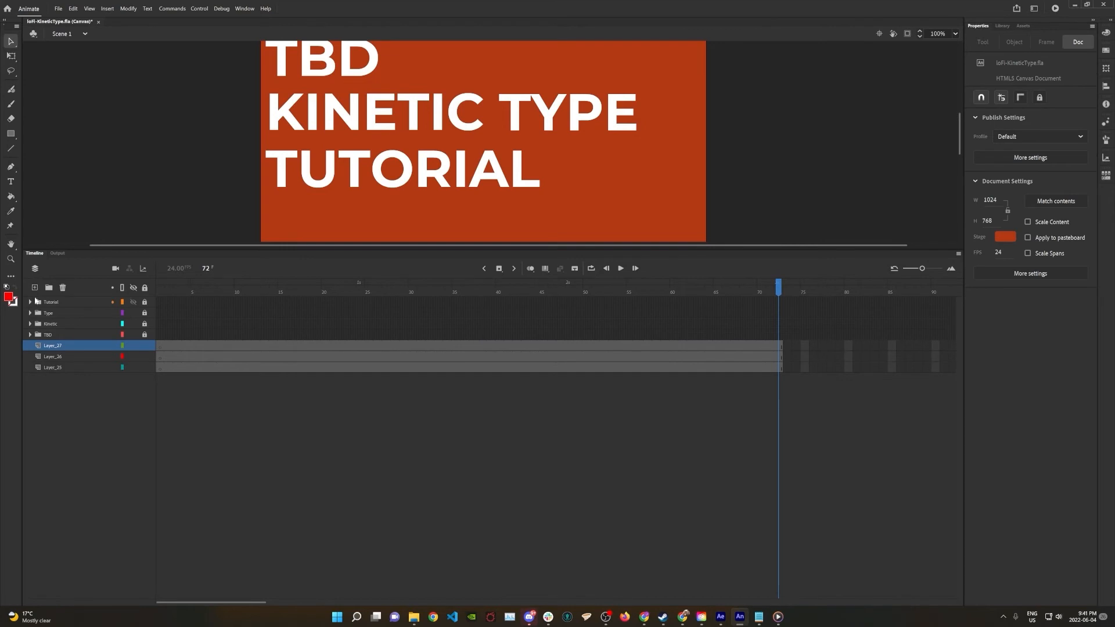
pyautogui.click(34, 288)
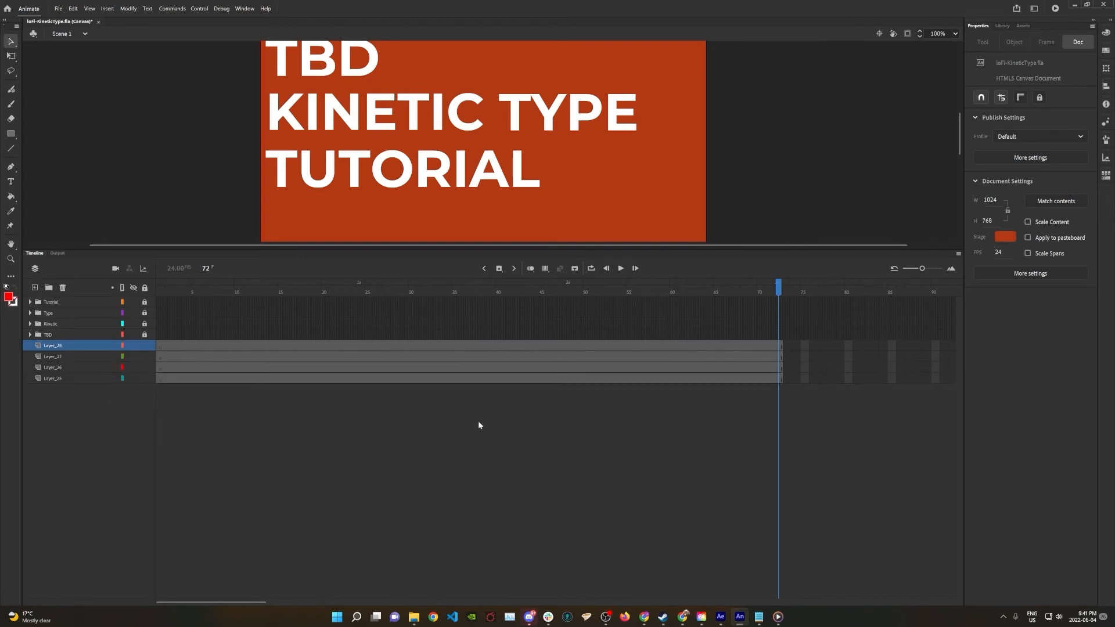
# - On Layer_28, draw a thin white rectangle without stroke as an underline for TUTORIAL and nudge it up close to the word
pyautogui.click(10, 134)
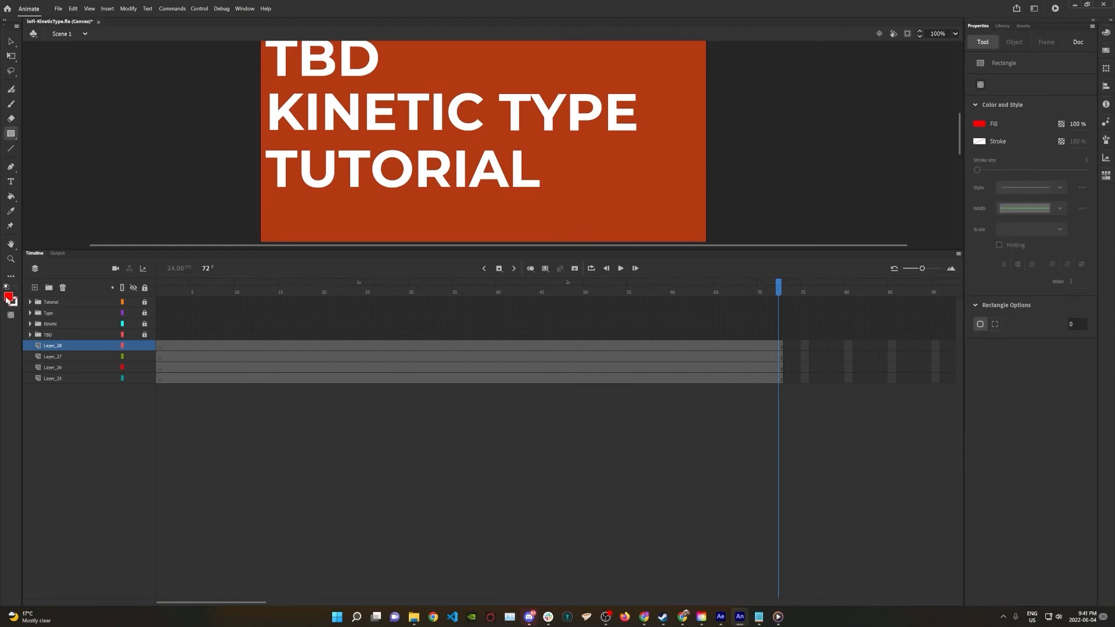
pyautogui.click(9, 297)
pyautogui.click(45, 358)
pyautogui.moveTo(270, 199); pyautogui.dragTo(540, 196)
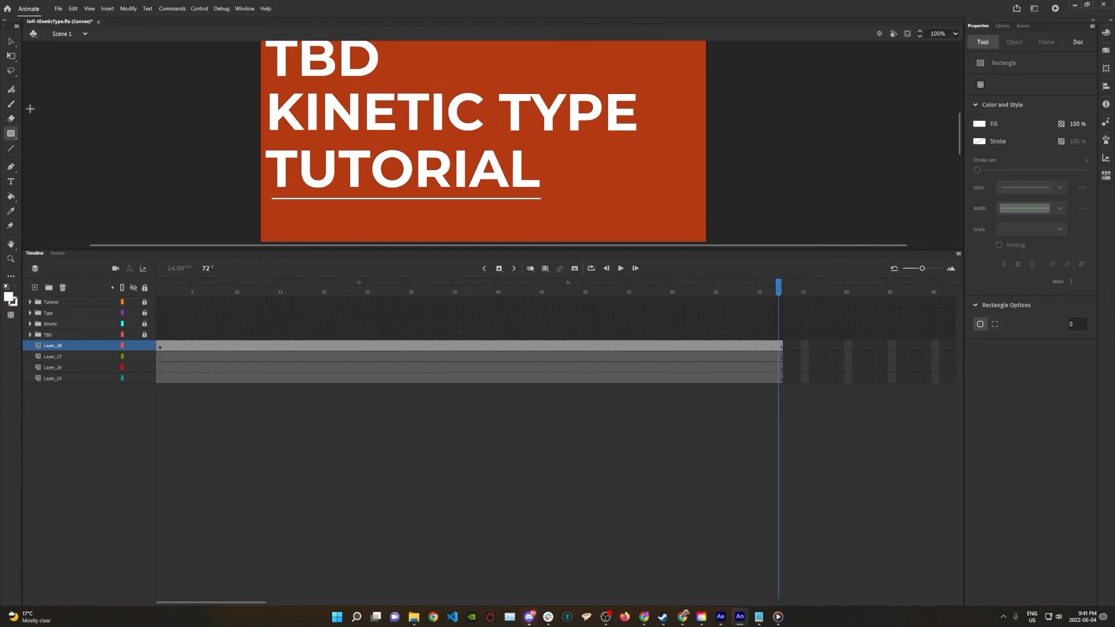
pyautogui.click(11, 41)
pyautogui.press('Up')
pyautogui.press('Up')
pyautogui.press('Up')
pyautogui.press('Up')
pyautogui.press('Up')
pyautogui.press('Up')
# - Place copies of the underline on Layer_27 and Layer_26, fitted to the widths of KINETIC and TYPE
pyautogui.click(159, 357)
pyautogui.click(779, 357)
pyautogui.hotkey('ctrl', 'shift', 'v')
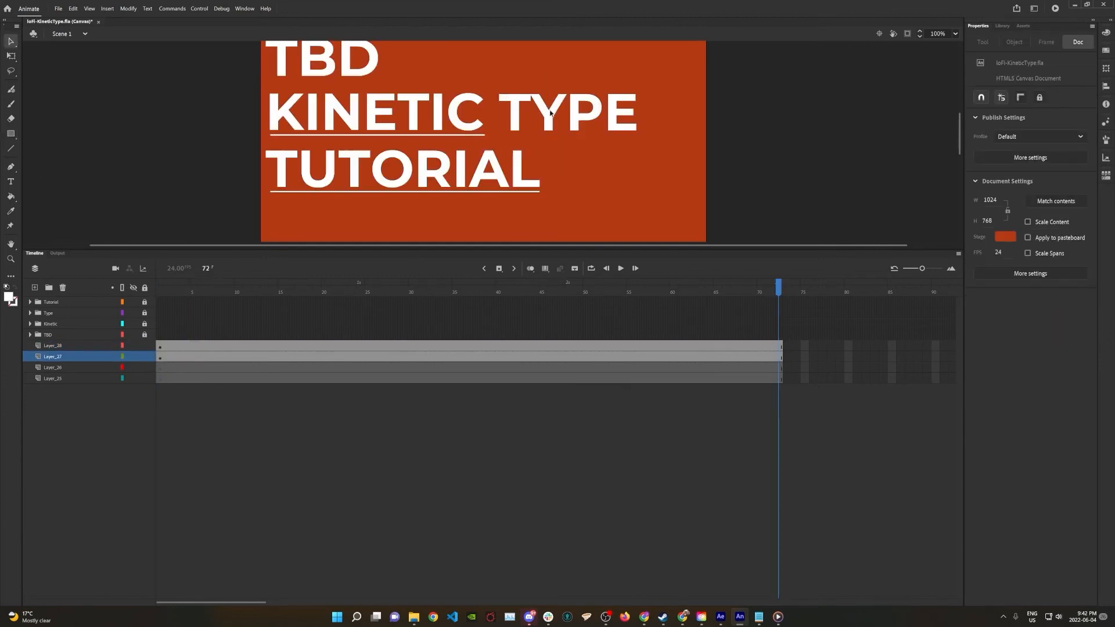
pyautogui.click(779, 368)
pyautogui.moveTo(725, 123); pyautogui.dragTo(637, 148)
pyautogui.press('Delete')
pyautogui.click(628, 135)
# - Paste an underline copy on Layer_25, move it beneath TBD and trim off the part extending past the word
pyautogui.click(779, 379)
pyautogui.hotkey('ctrl', 'shift', 'v')
pyautogui.hotkey('shift', 'Left')
pyautogui.hotkey('shift', 'Left')
pyautogui.hotkey('shift', 'Left')
pyautogui.hotkey('shift', 'Left')
pyautogui.hotkey('shift', 'Left')
pyautogui.hotkey('shift', 'Left')
pyautogui.hotkey('shift', 'Left')
pyautogui.hotkey('shift', 'Left')
pyautogui.hotkey('shift', 'Left')
pyautogui.hotkey('shift', 'Left')
pyautogui.hotkey('shift', 'Left')
pyautogui.hotkey('shift', 'Left')
pyautogui.hotkey('shift', 'Left')
pyautogui.hotkey('shift', 'Left')
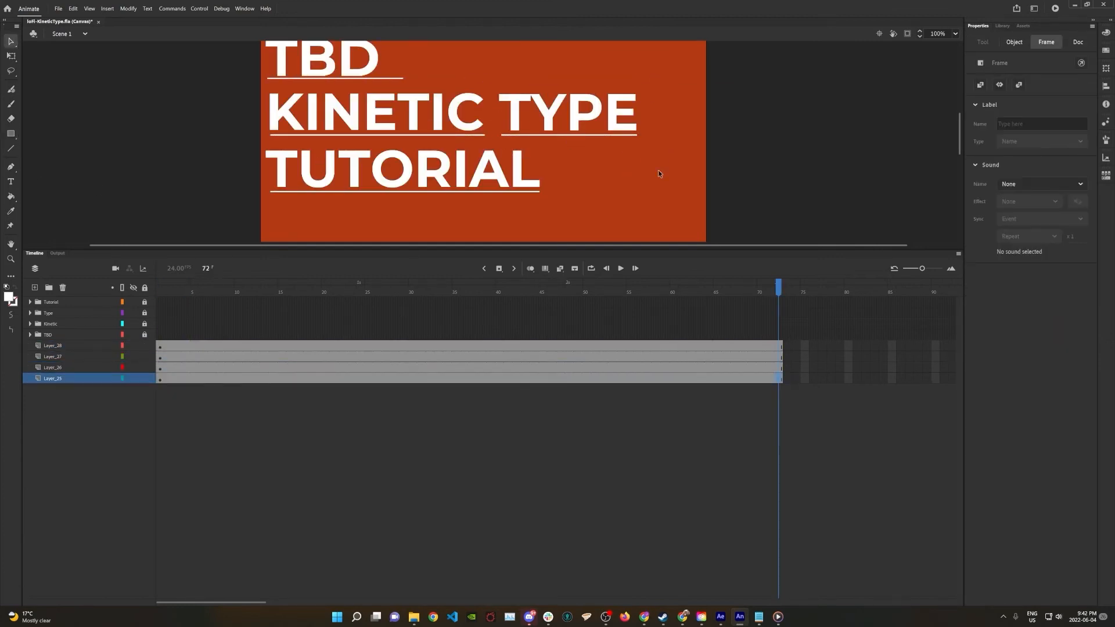
pyautogui.scroll(2, 657, 170)
pyautogui.moveTo(379, 146); pyautogui.dragTo(468, 131)
pyautogui.press('Delete')
pyautogui.scroll(-2, 489, 98)
# - Convert the underline shapes into movie clip symbols
pyautogui.click(348, 78)
pyautogui.press('F8')
pyautogui.press('Return')
pyautogui.click(464, 191)
pyautogui.press('F8')
pyautogui.press('Return')
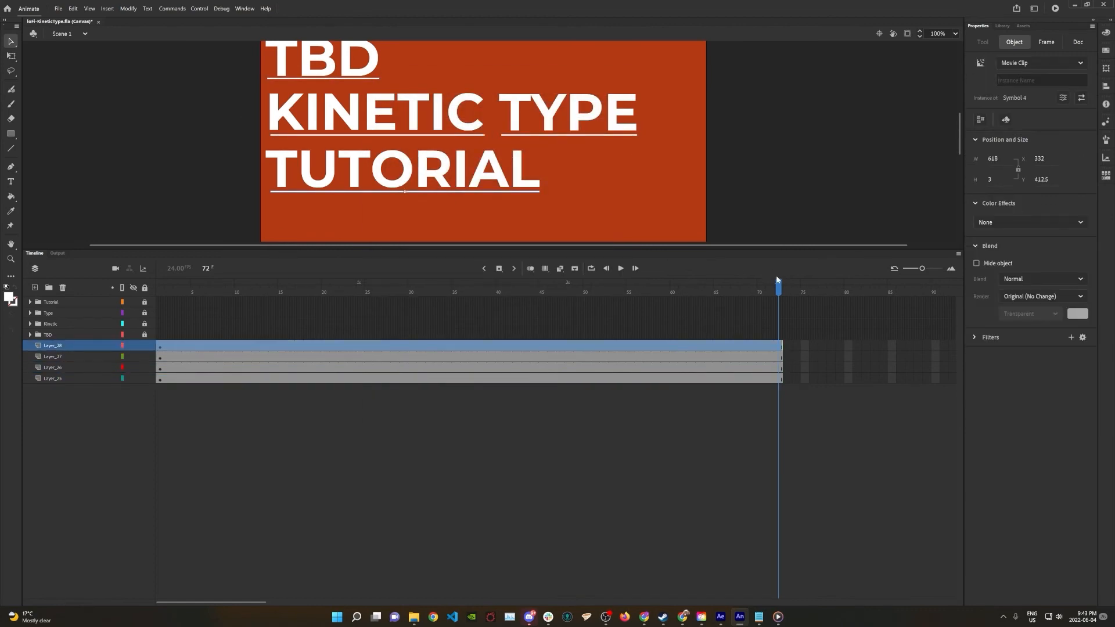
# - Insert keyframes at frame 48 on all four underline layers
pyautogui.moveTo(778, 284)
pyautogui.mouseDown()
pyautogui.moveTo(752, 294)
pyautogui.moveTo(789, 284)
pyautogui.mouseUp()
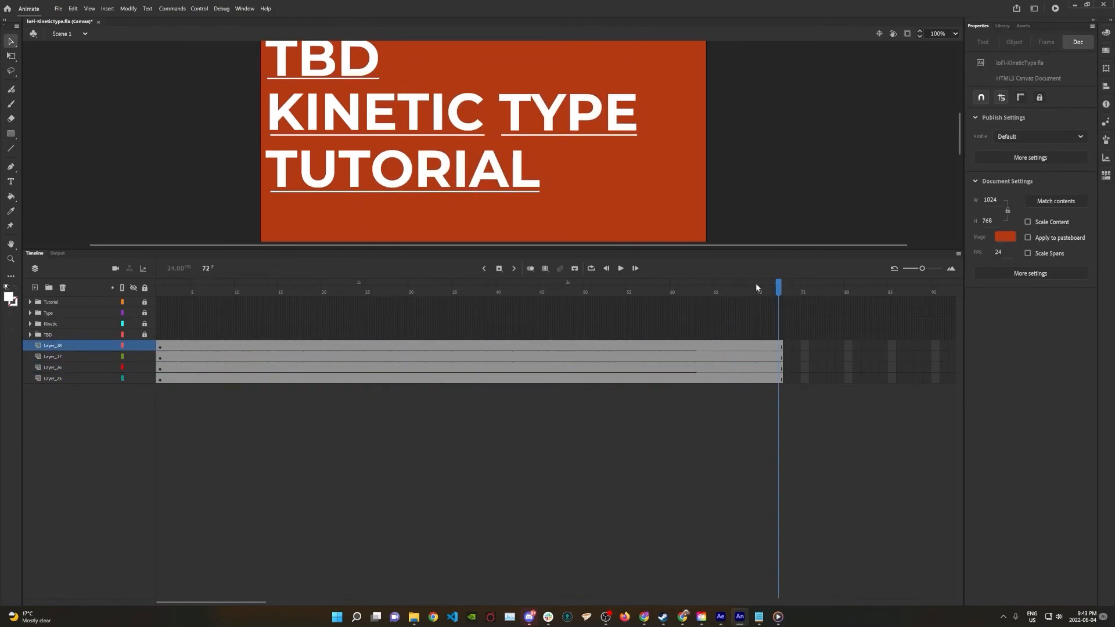
pyautogui.moveTo(758, 286); pyautogui.dragTo(569, 292)
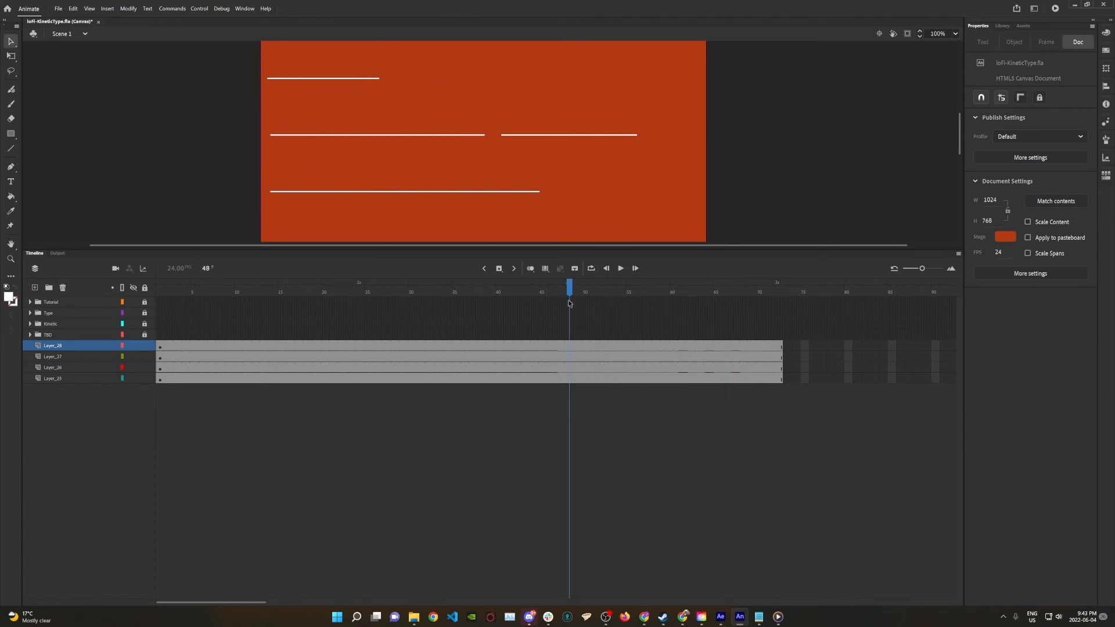
pyautogui.click(569, 376)
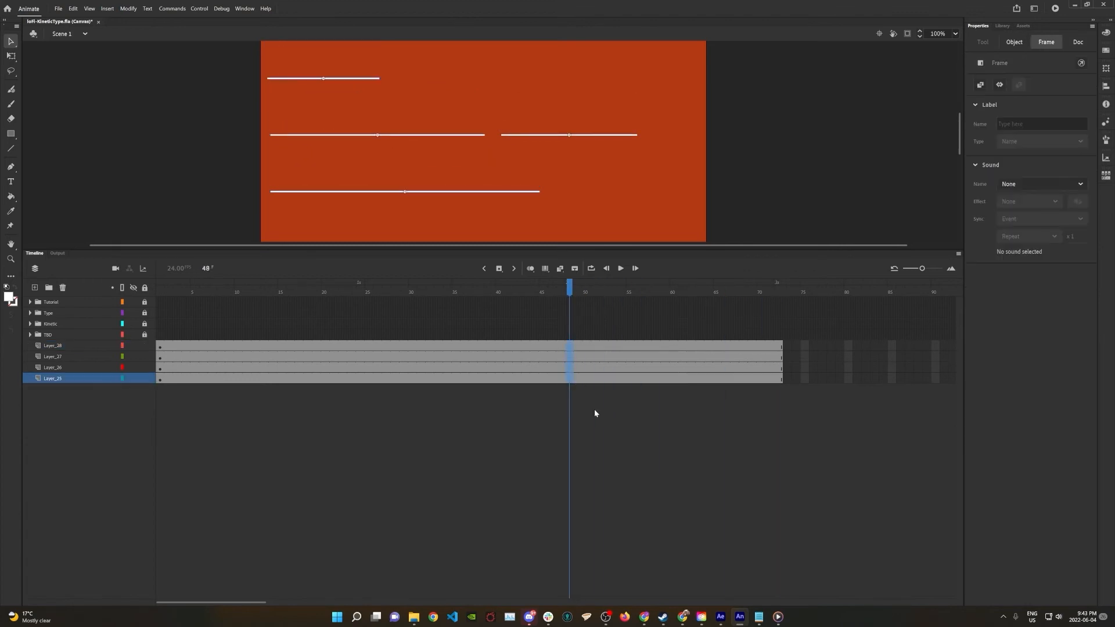
pyautogui.press('F6')
# - Return to frame 1 and move Layer_27, holding the KINETIC underline, below Layer_26
pyautogui.moveTo(569, 285); pyautogui.dragTo(160, 285)
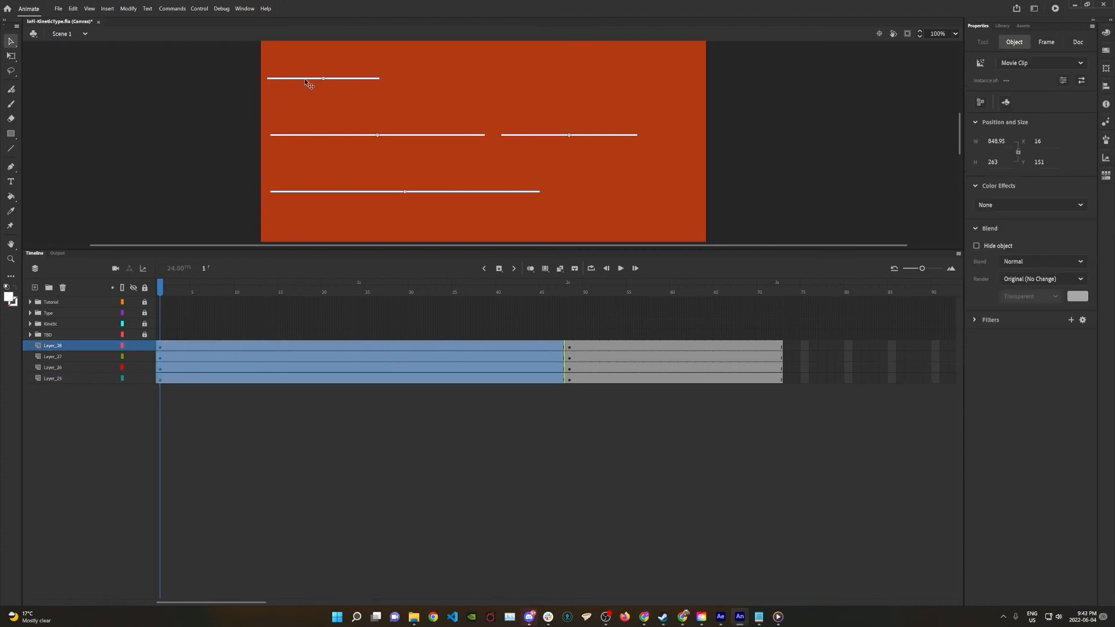
pyautogui.click(224, 123)
pyautogui.click(304, 80)
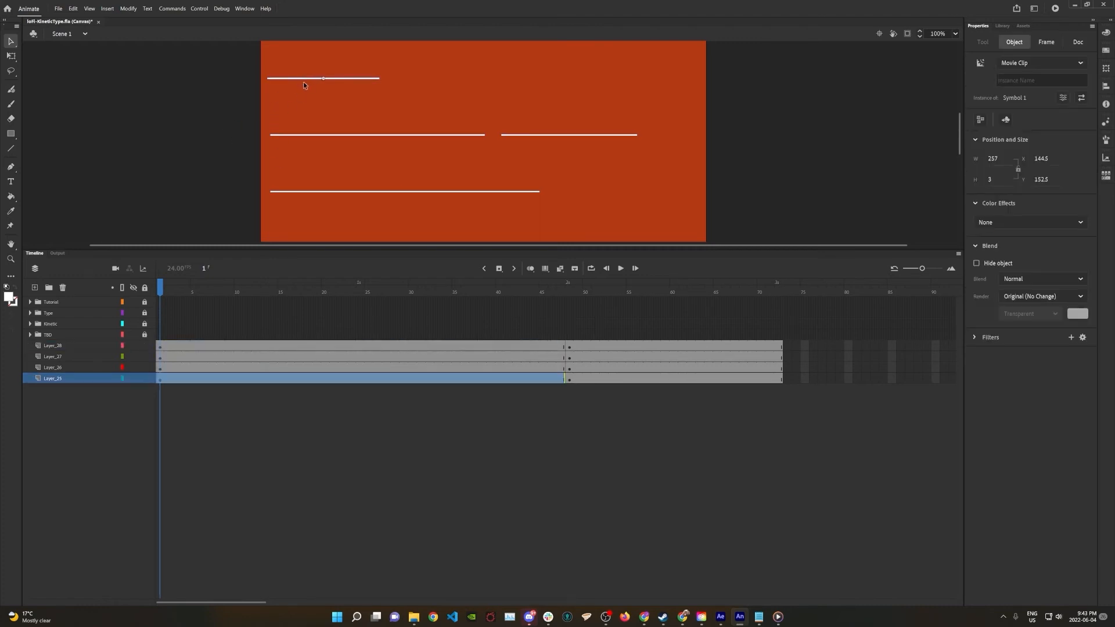
pyautogui.click(307, 138)
pyautogui.moveTo(116, 360)
pyautogui.mouseDown()
pyautogui.moveTo(89, 370)
pyautogui.moveTo(101, 370)
pyautogui.mouseUp()
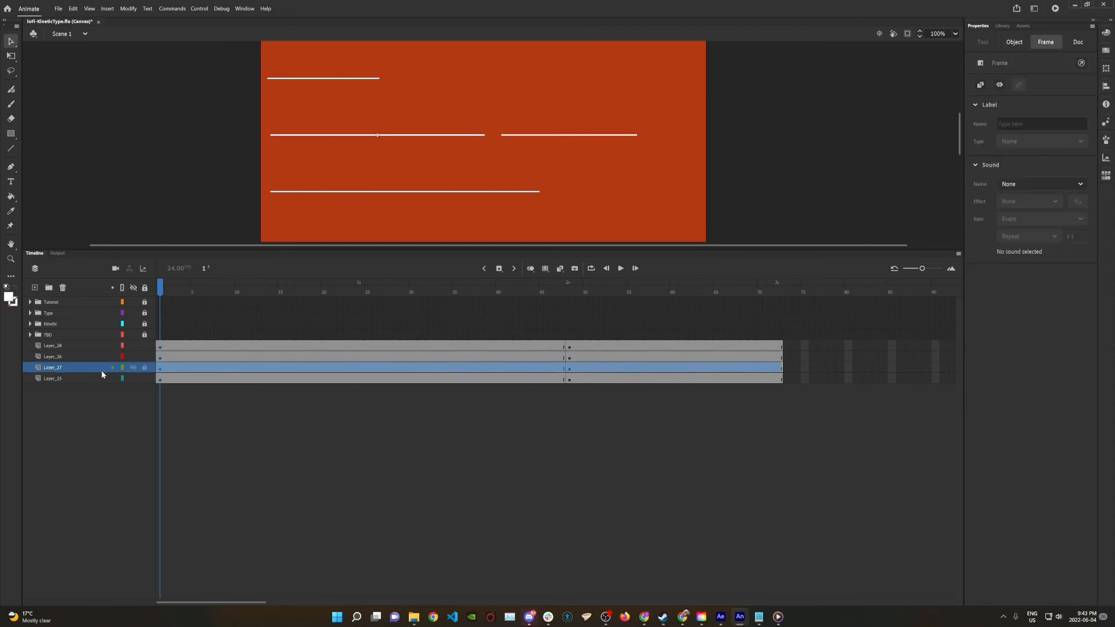
# - Dock the Transform panel above Properties and set the TBD underline's horizontal scale at frame 1 to 1%
pyautogui.click(320, 79)
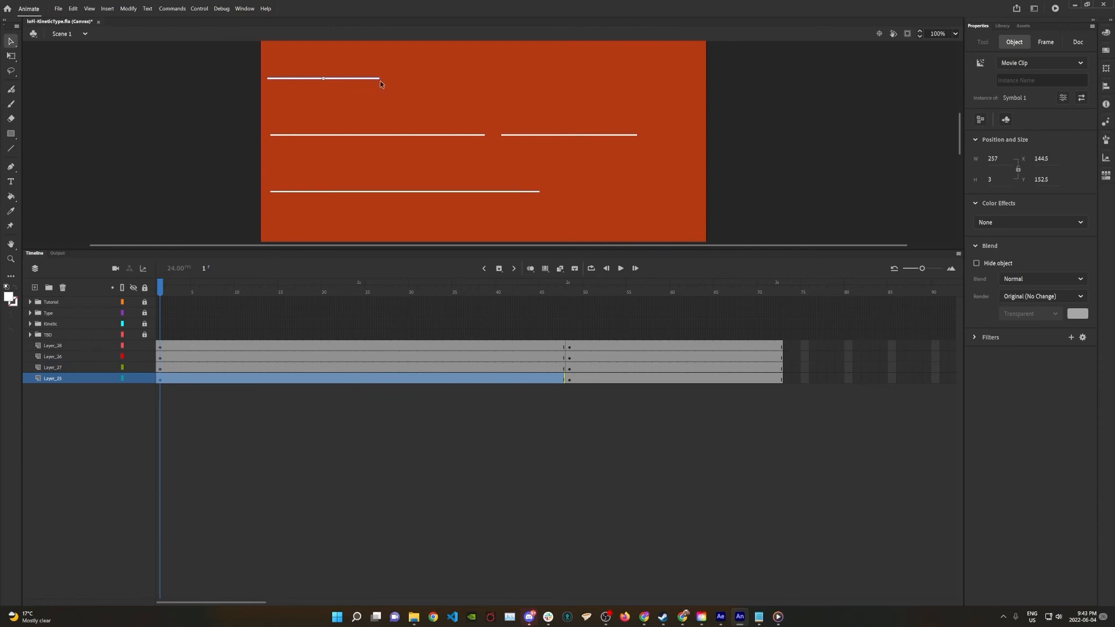
pyautogui.press('q')
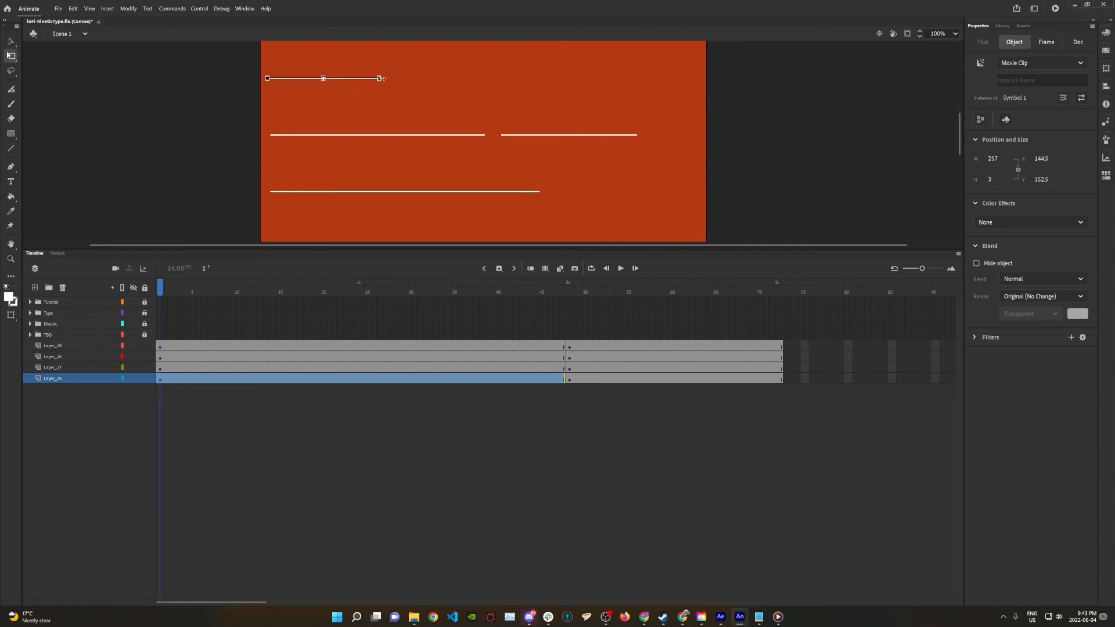
pyautogui.moveTo(379, 78); pyautogui.dragTo(330, 78)
pyautogui.click(244, 8)
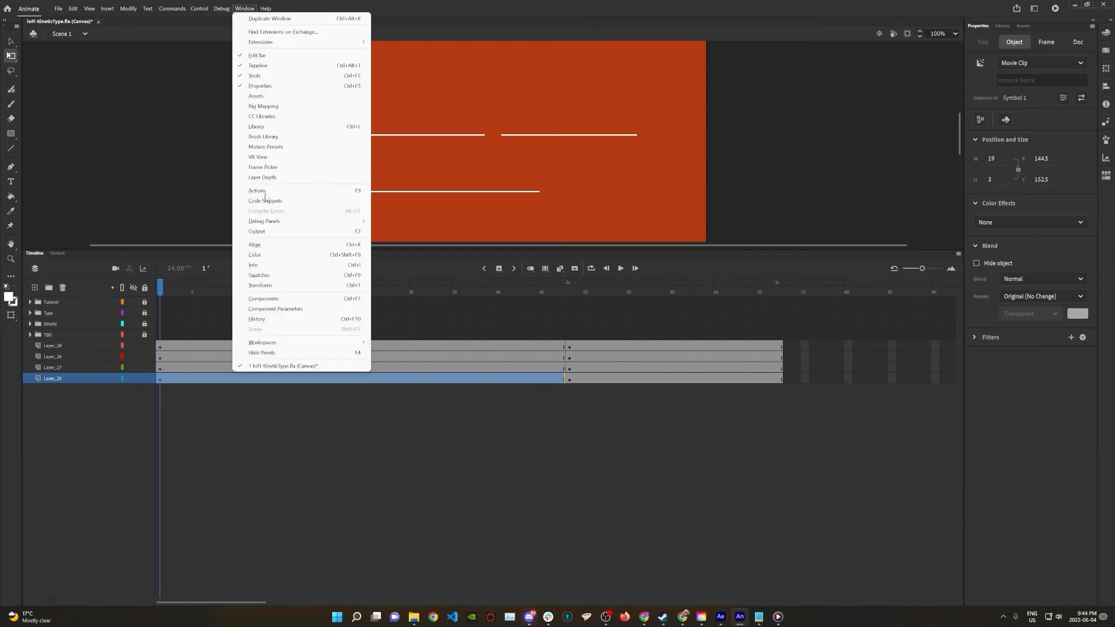
pyautogui.click(264, 284)
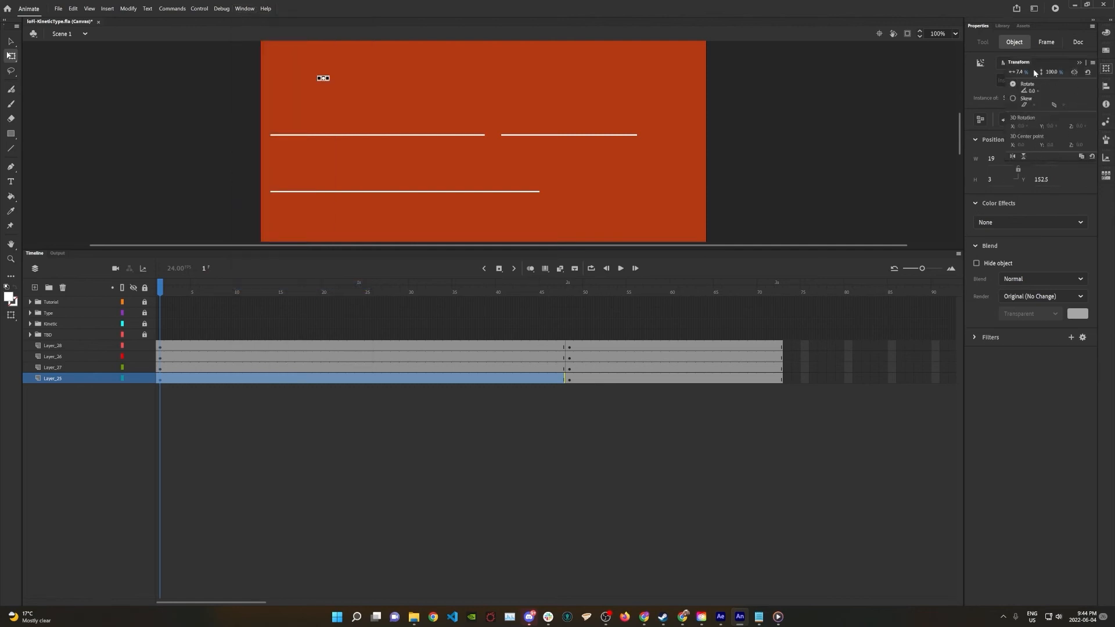
pyautogui.moveTo(1090, 69); pyautogui.dragTo(1011, 24)
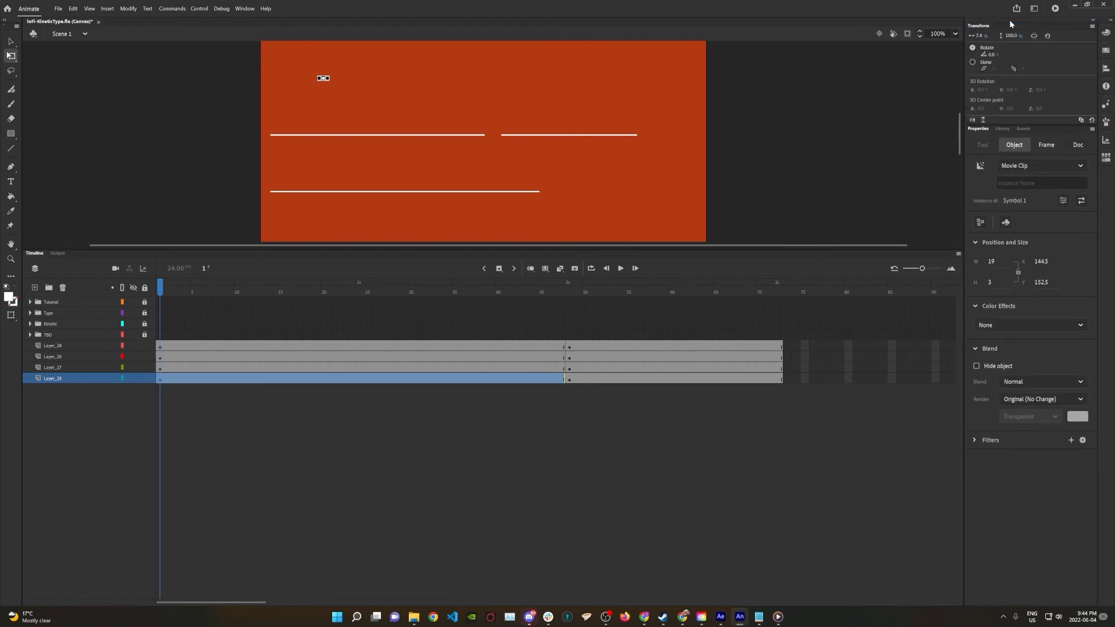
pyautogui.click(977, 35)
pyautogui.press('Return')
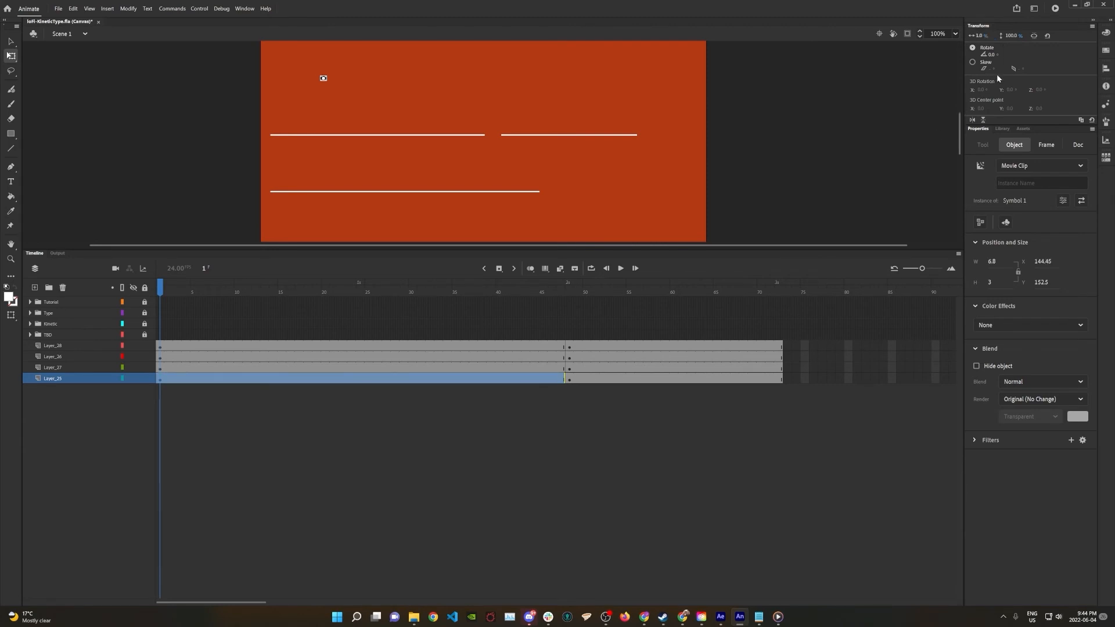
# - Set the KINETIC underline's horizontal scale at frame 1 to 1%
pyautogui.click(428, 135)
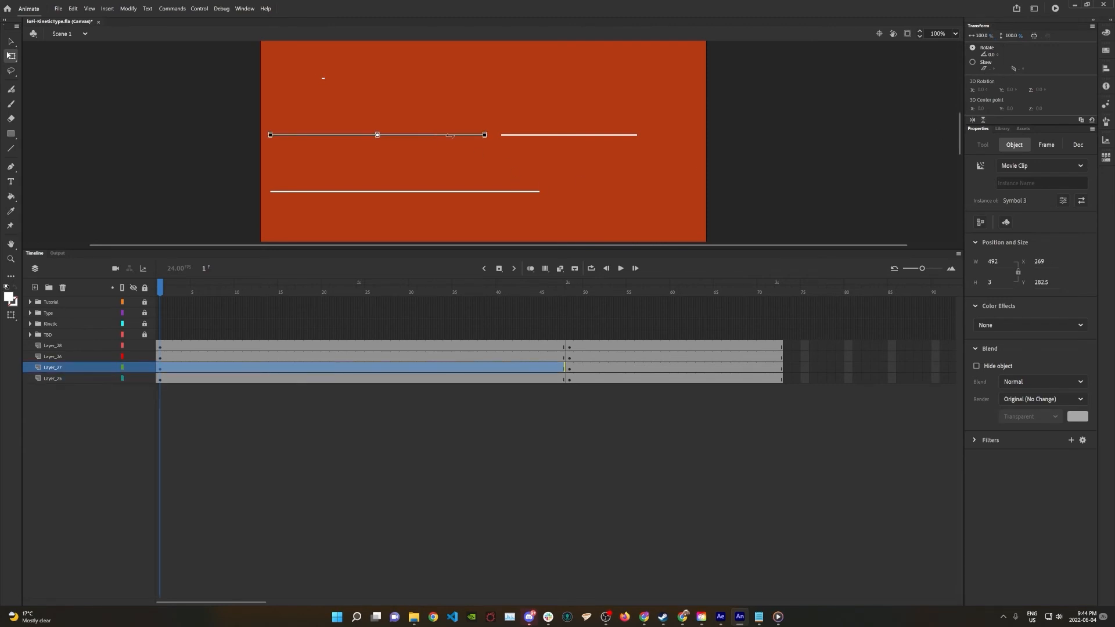
pyautogui.click(979, 35)
pyautogui.write('1')
pyautogui.press('Return')
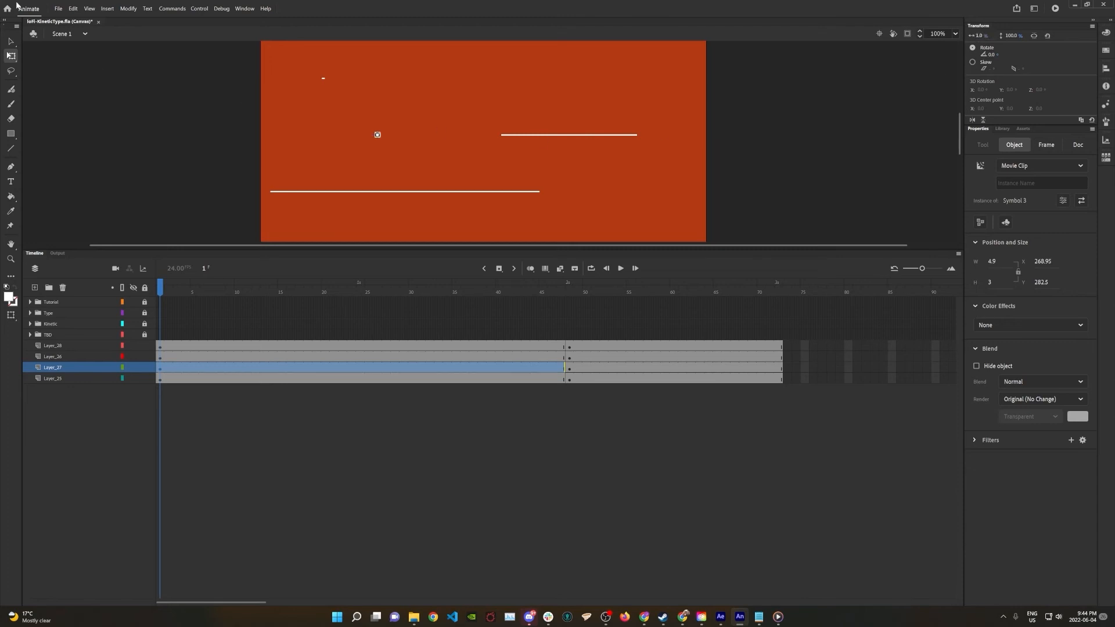
# - Set the TYPE underline's horizontal scale at frame 1 to 1%
pyautogui.click(12, 41)
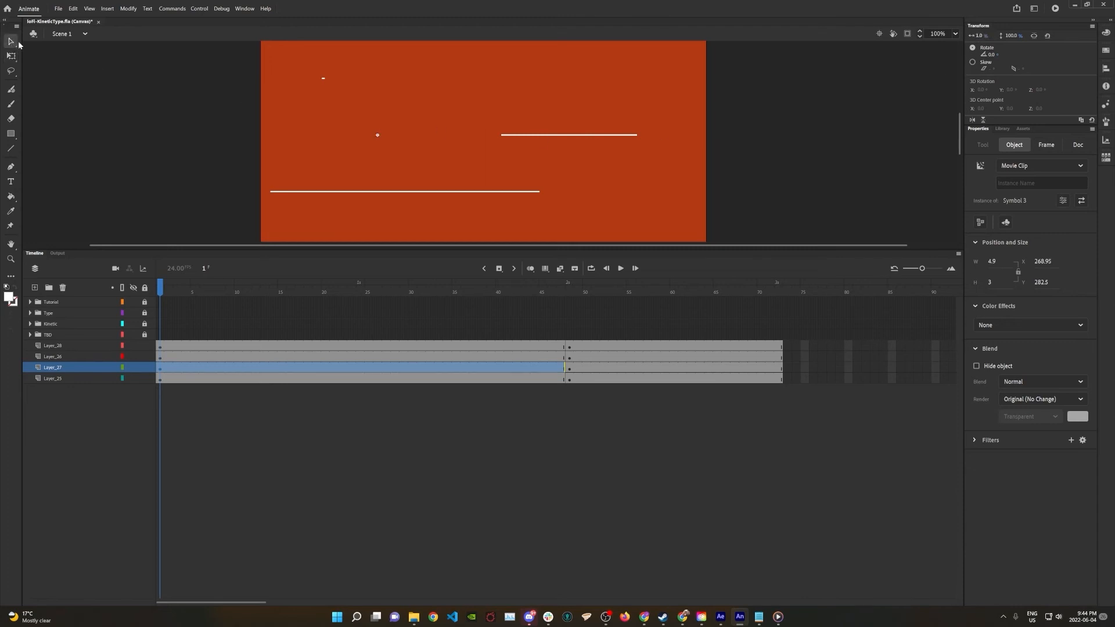
pyautogui.click(580, 136)
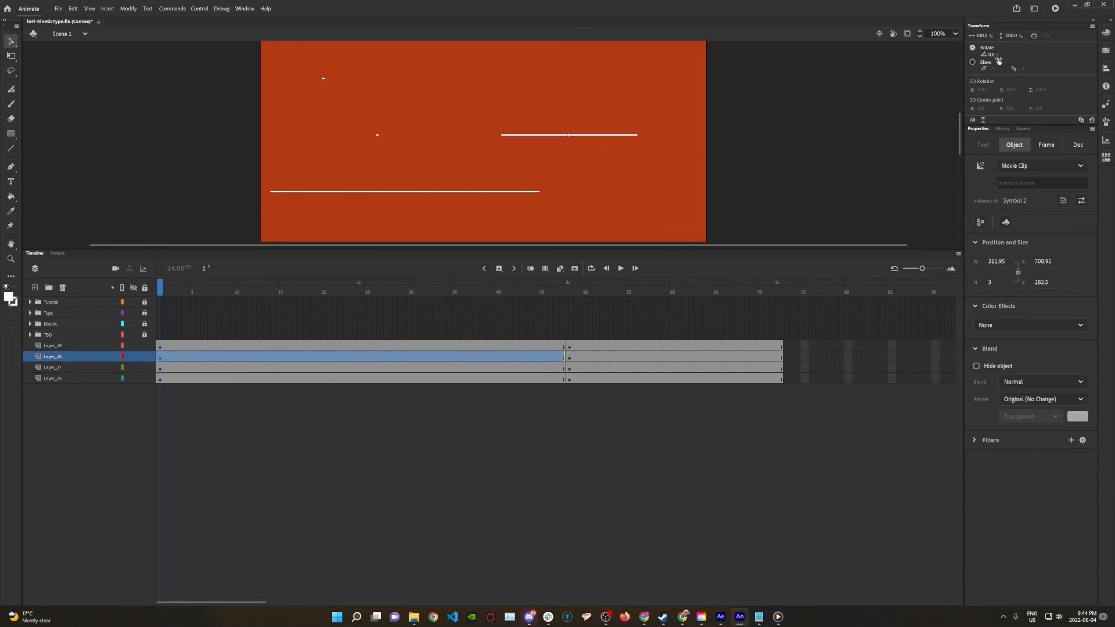
pyautogui.click(980, 35)
pyautogui.write('1')
pyautogui.press('Return')
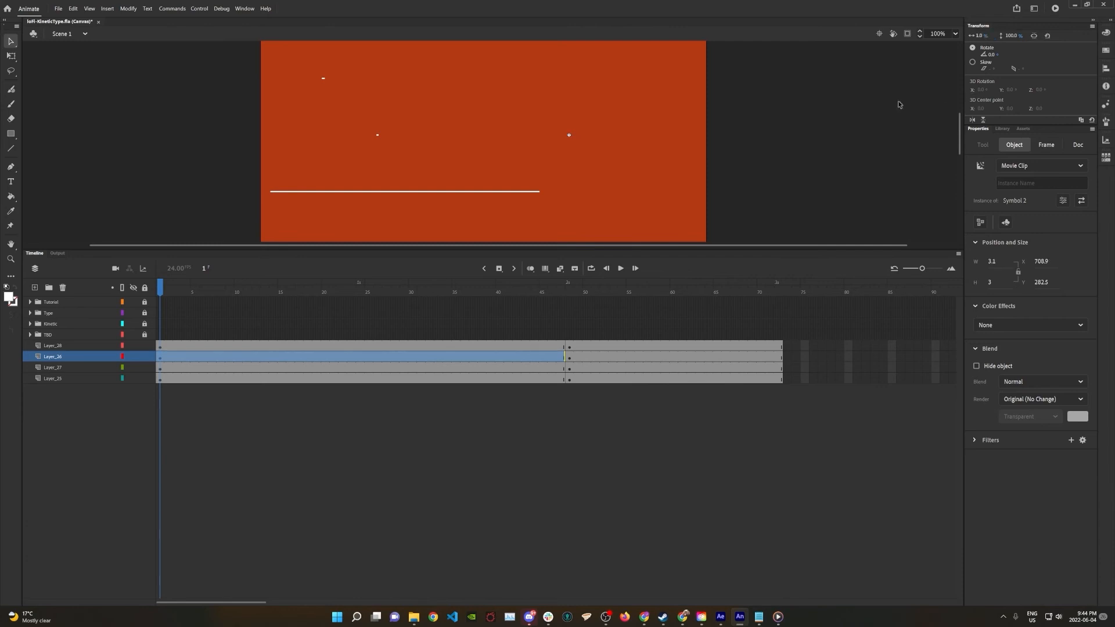
# - Set the TUTORIAL underline's horizontal scale at frame 1 to 1% and deselect it
pyautogui.click(392, 192)
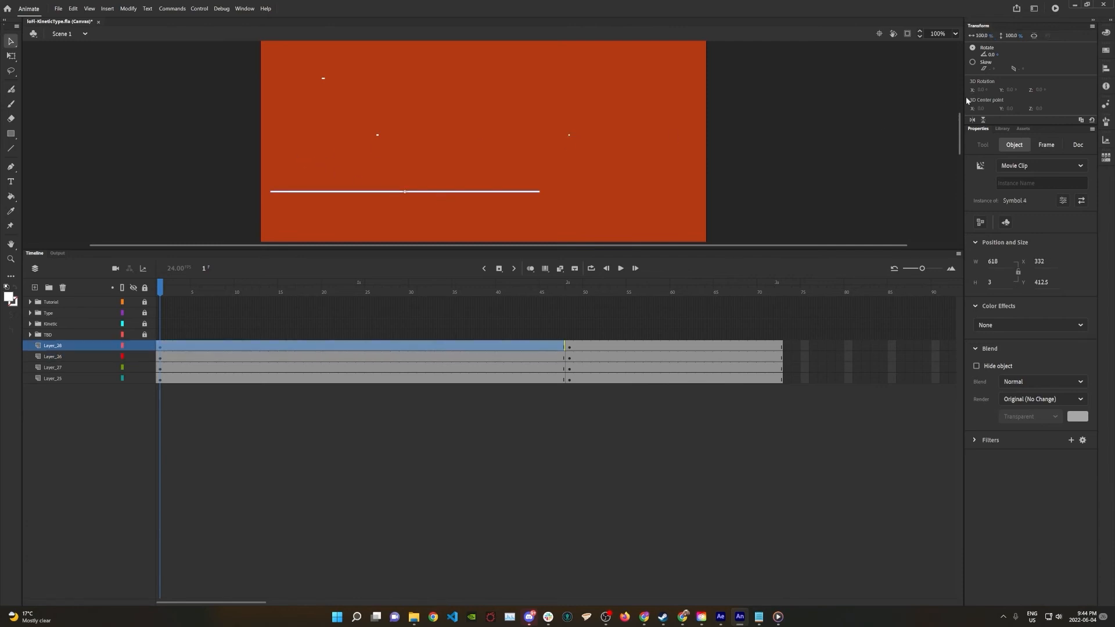
pyautogui.click(980, 35)
pyautogui.write('1')
pyautogui.press('Return')
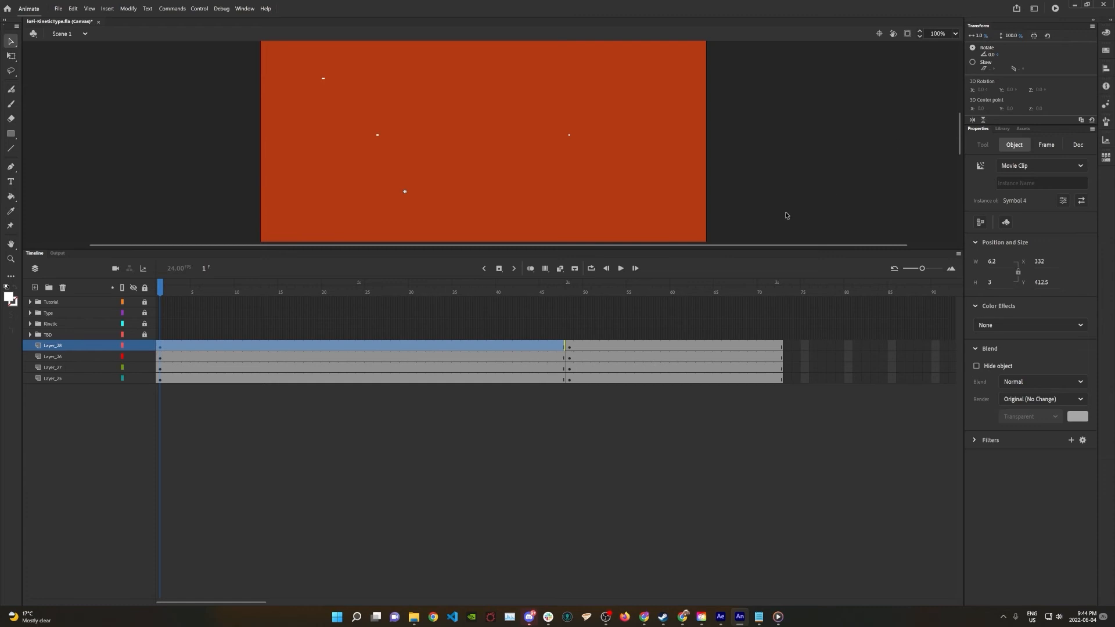
pyautogui.click(343, 419)
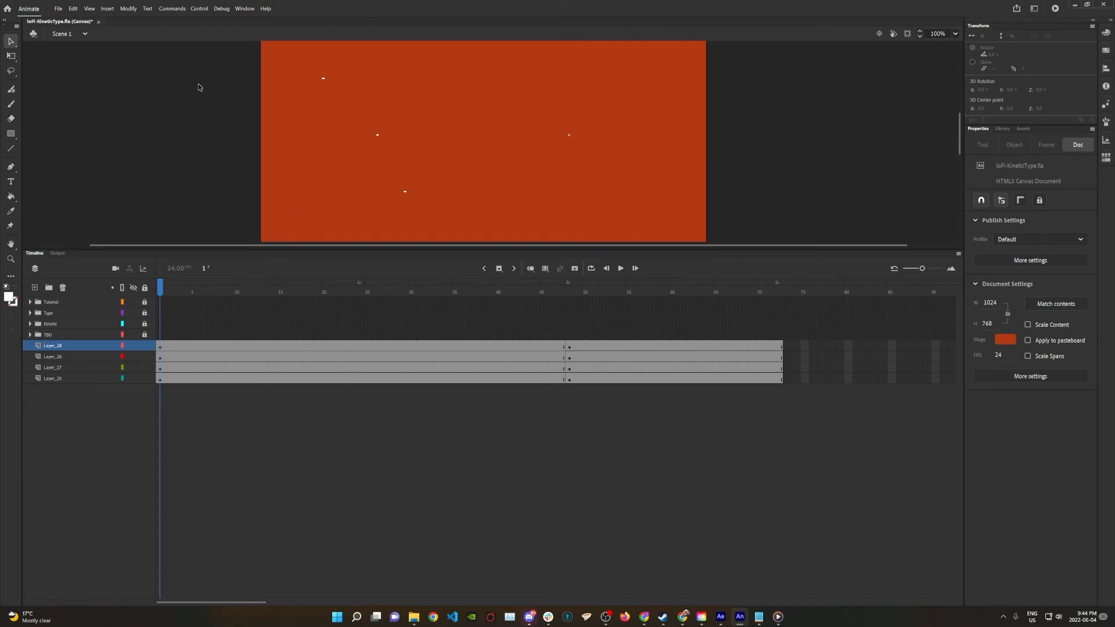
# - Give all four underlines at frame 1 an Alpha color effect of 0%
pyautogui.moveTo(214, 68); pyautogui.dragTo(637, 216)
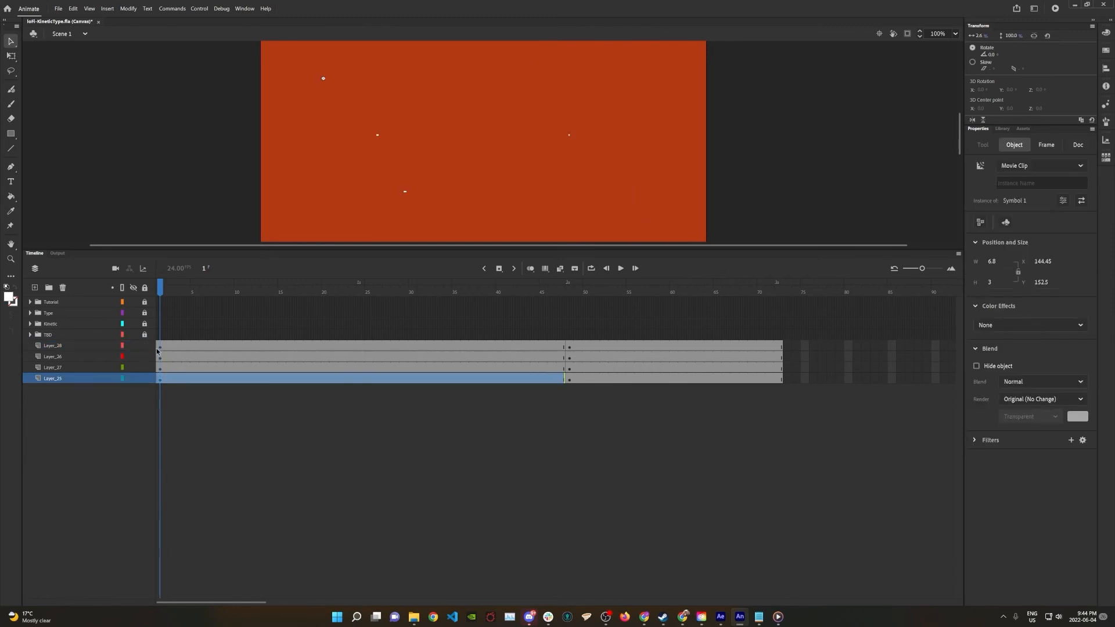
pyautogui.moveTo(158, 348); pyautogui.dragTo(161, 378)
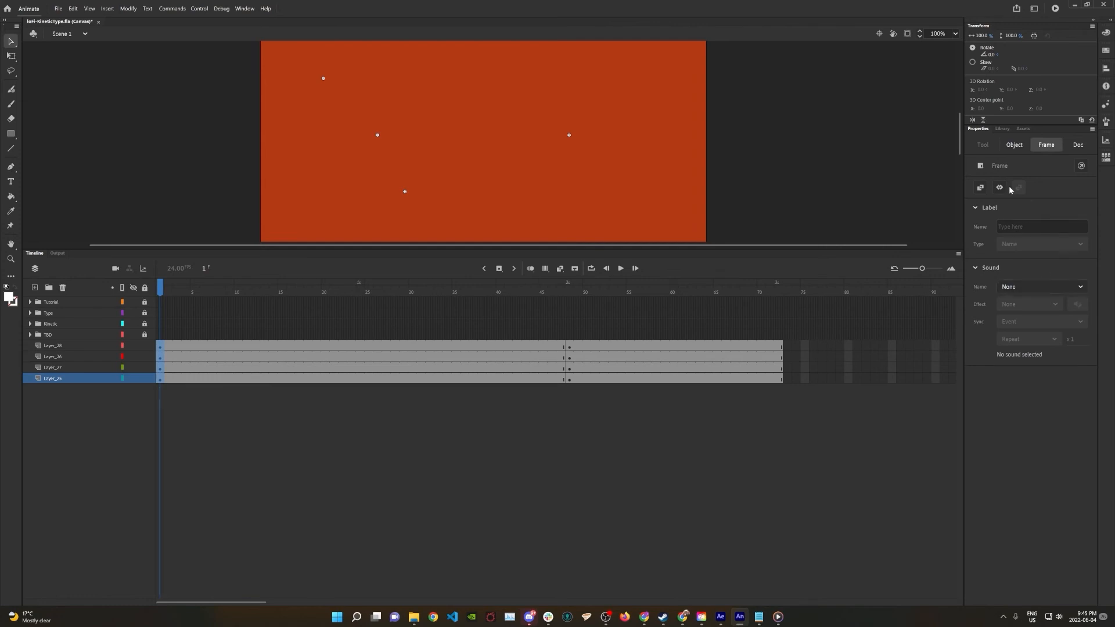
pyautogui.click(1008, 145)
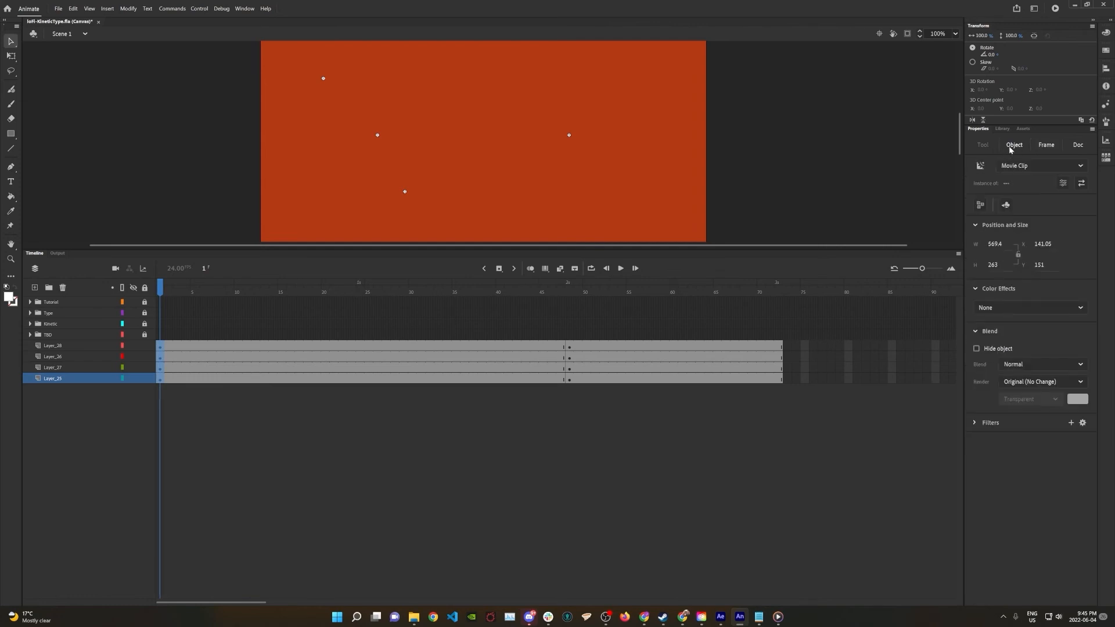
pyautogui.click(1003, 307)
pyautogui.click(996, 377)
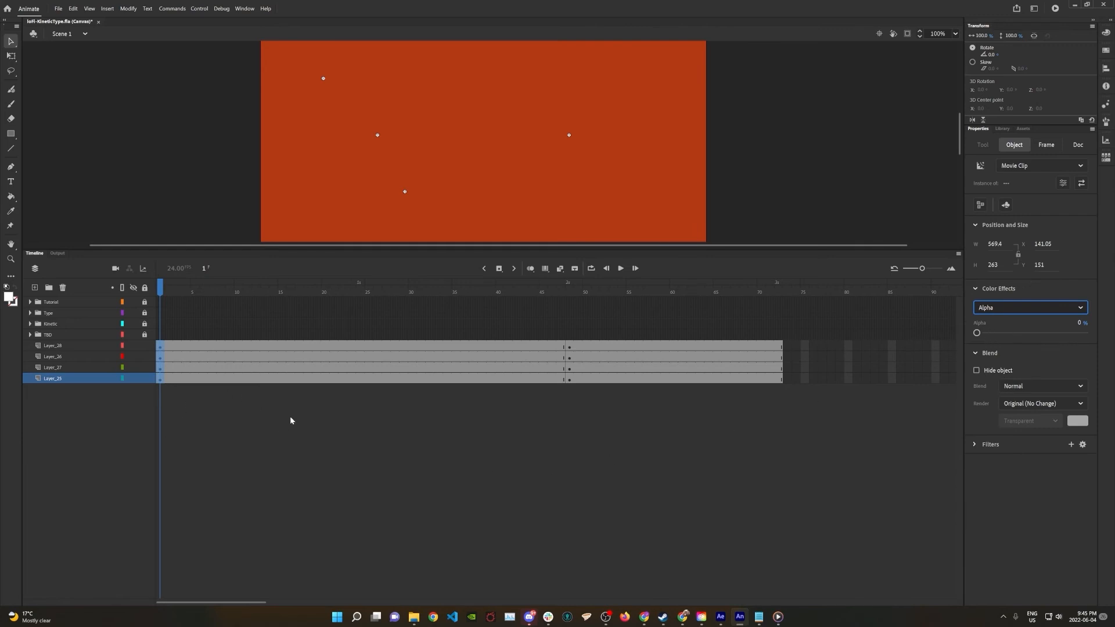
# - Create classic tweens between the keyframes of all four underline layers and apply the Quint Ease-Out effect
pyautogui.click(334, 347)
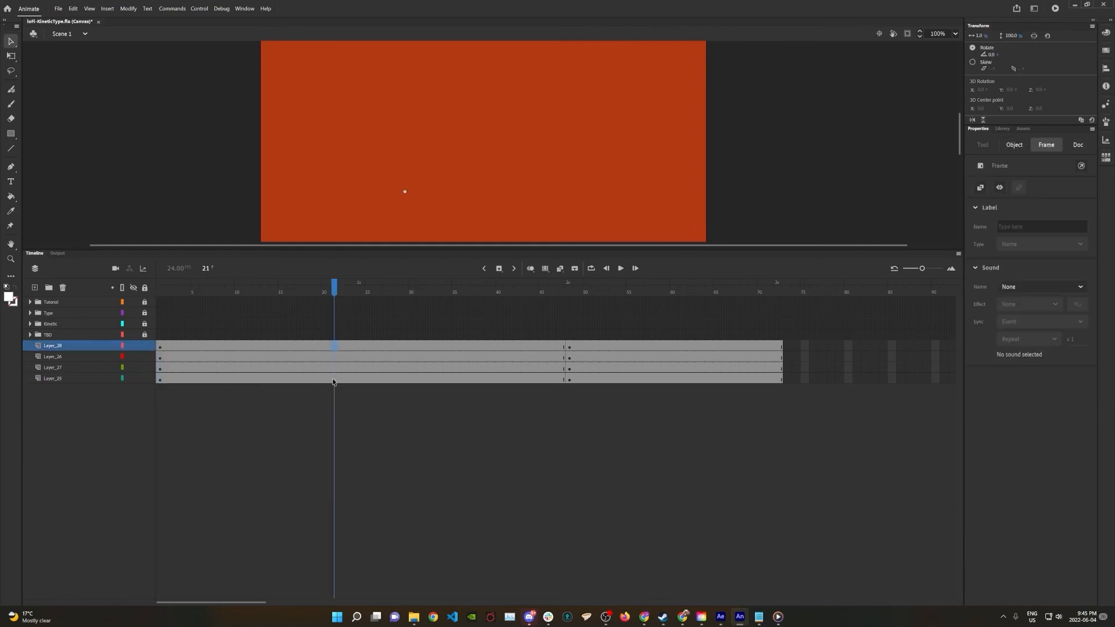
pyautogui.keyDown('shift'); pyautogui.click(334, 379); pyautogui.keyUp('shift')
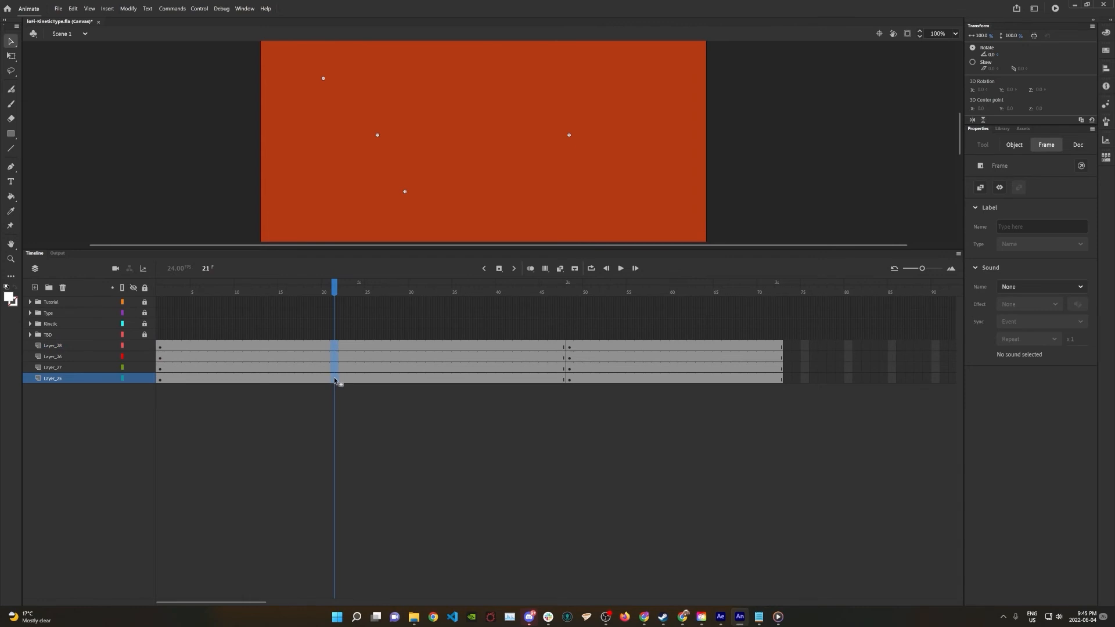
pyautogui.rightClick(334, 380)
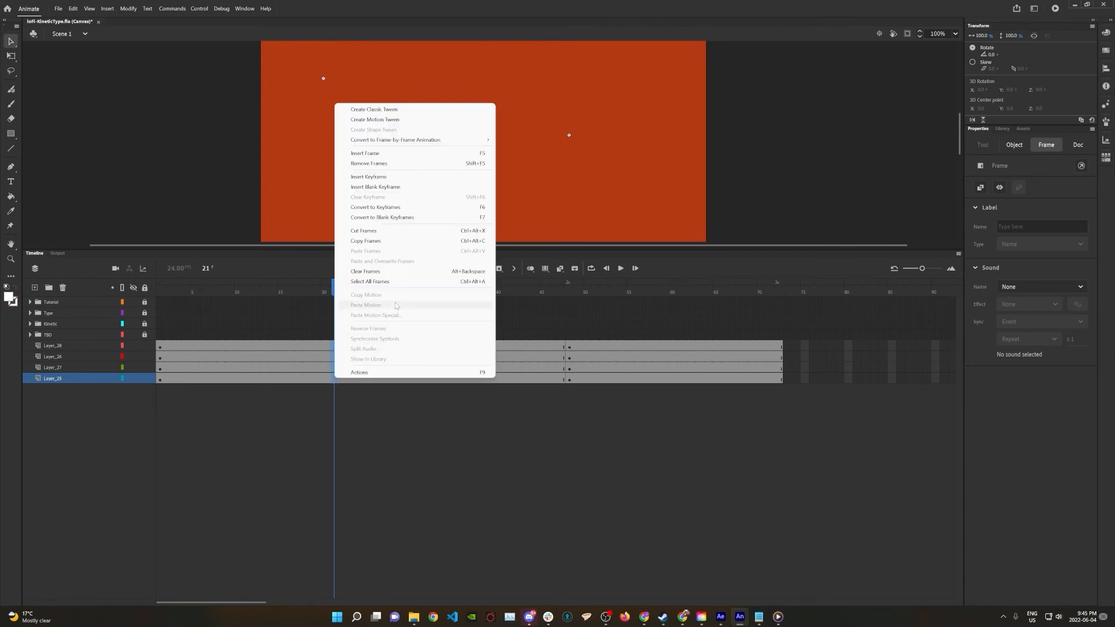
pyautogui.click(375, 109)
pyautogui.click(1027, 287)
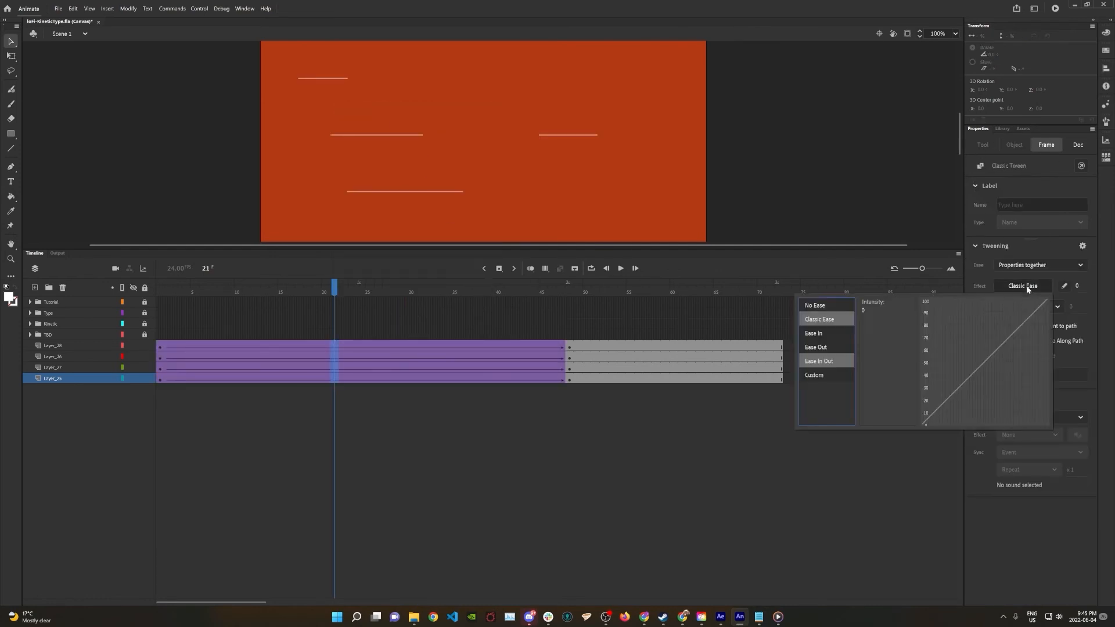
pyautogui.click(824, 348)
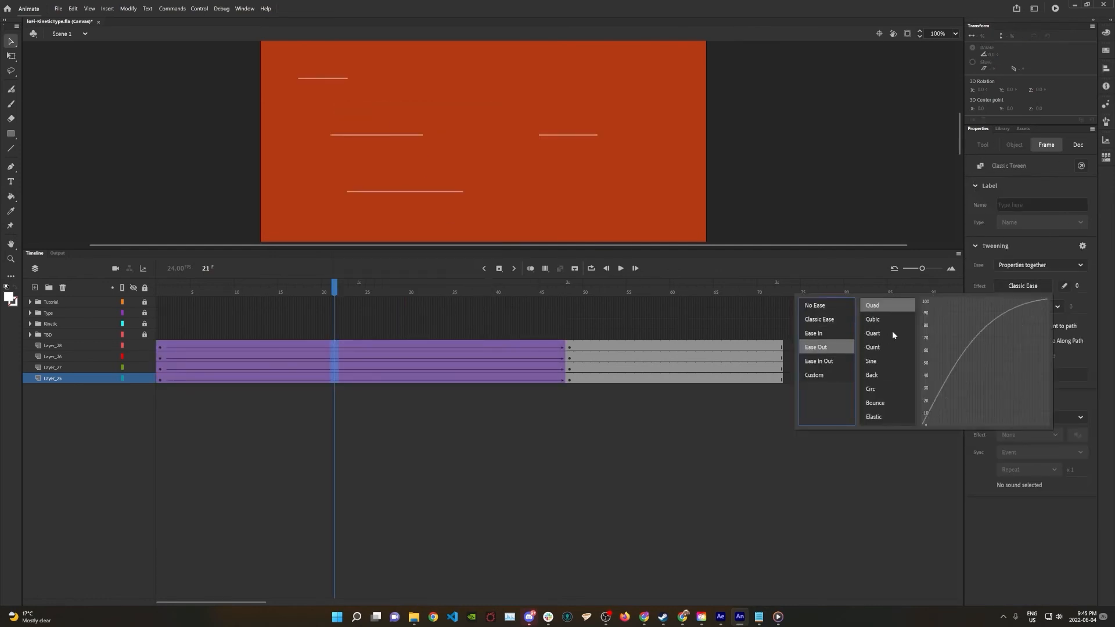
pyautogui.click(878, 346)
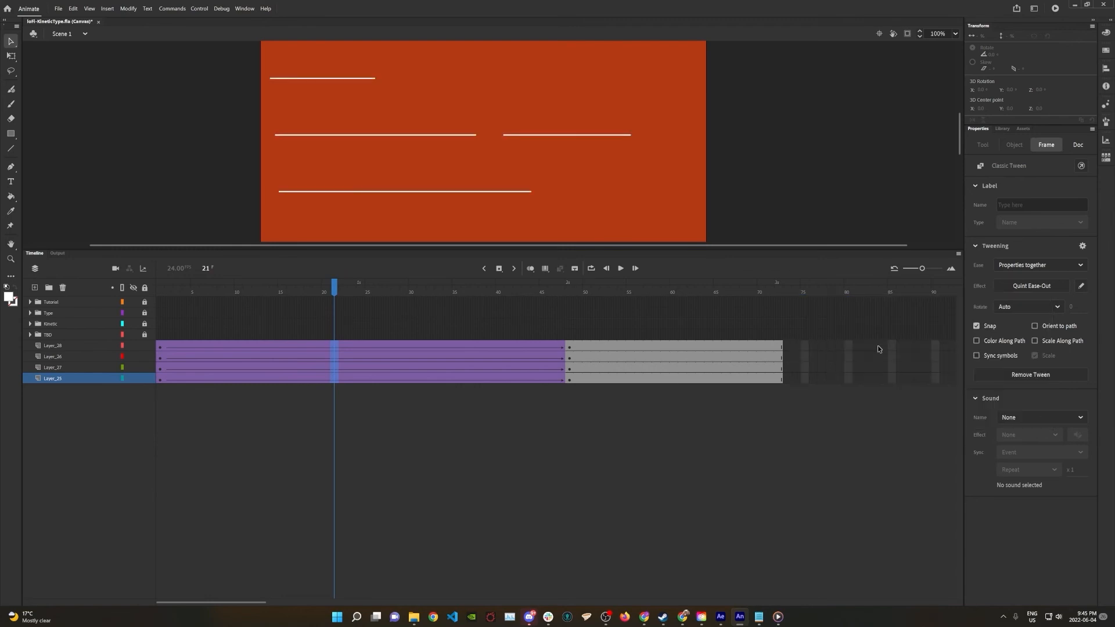
# - Scrub the timeline to preview the underline animation and return to frame 1
pyautogui.moveTo(295, 286); pyautogui.dragTo(163, 325)
pyautogui.click(244, 467)
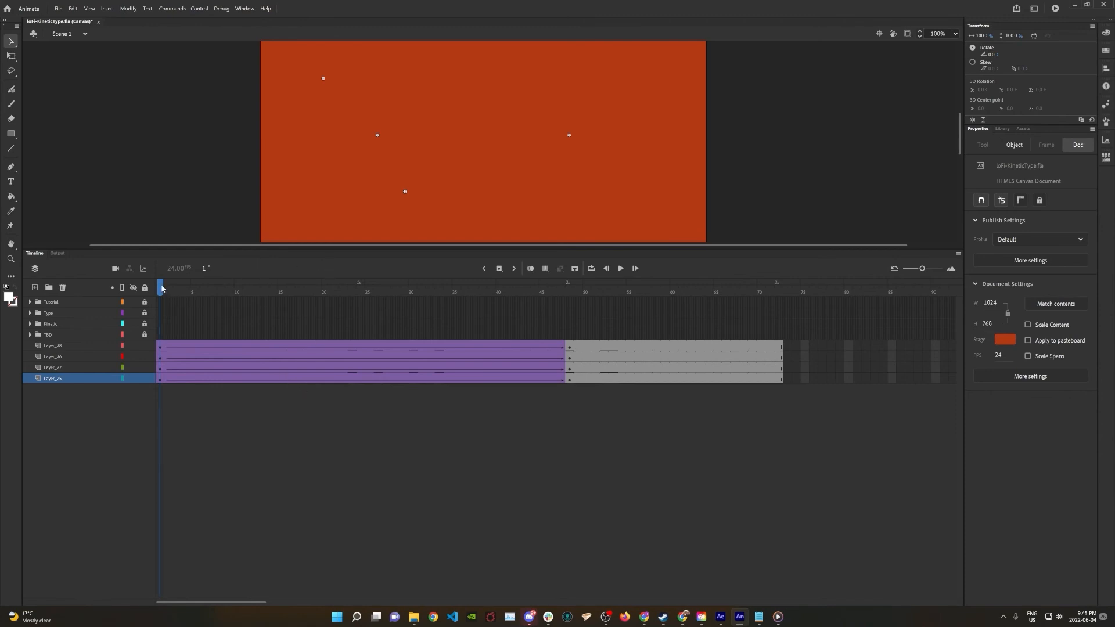
pyautogui.moveTo(163, 289); pyautogui.dragTo(221, 326)
pyautogui.moveTo(161, 290); pyautogui.dragTo(117, 350)
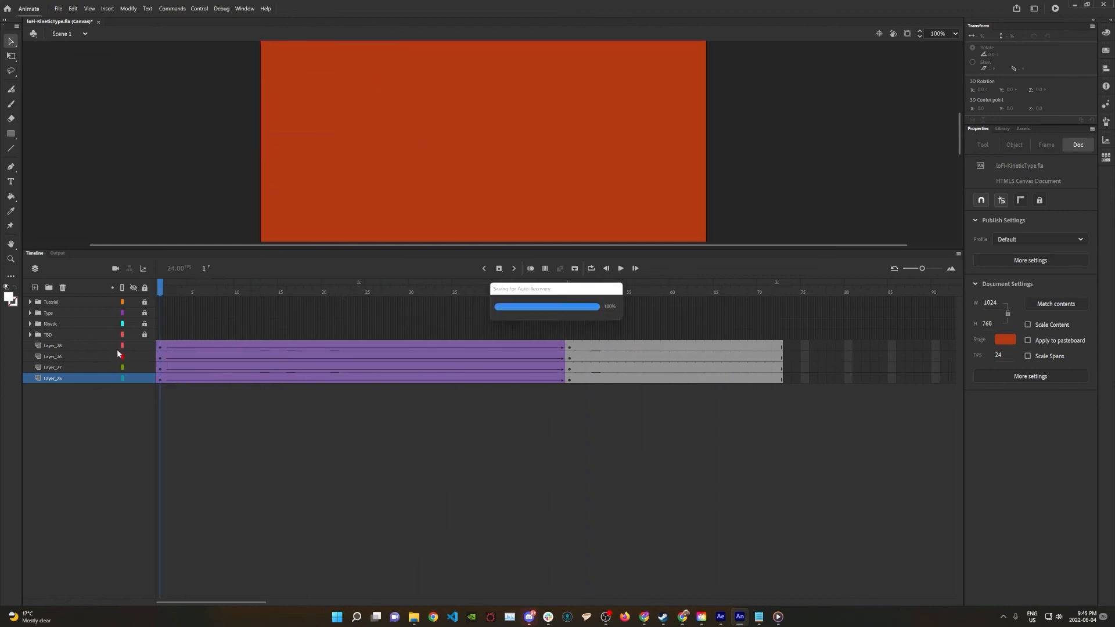
# - Shift the TYPE underline's whole tween on Layer_26 to start at frame 5
pyautogui.click(161, 357)
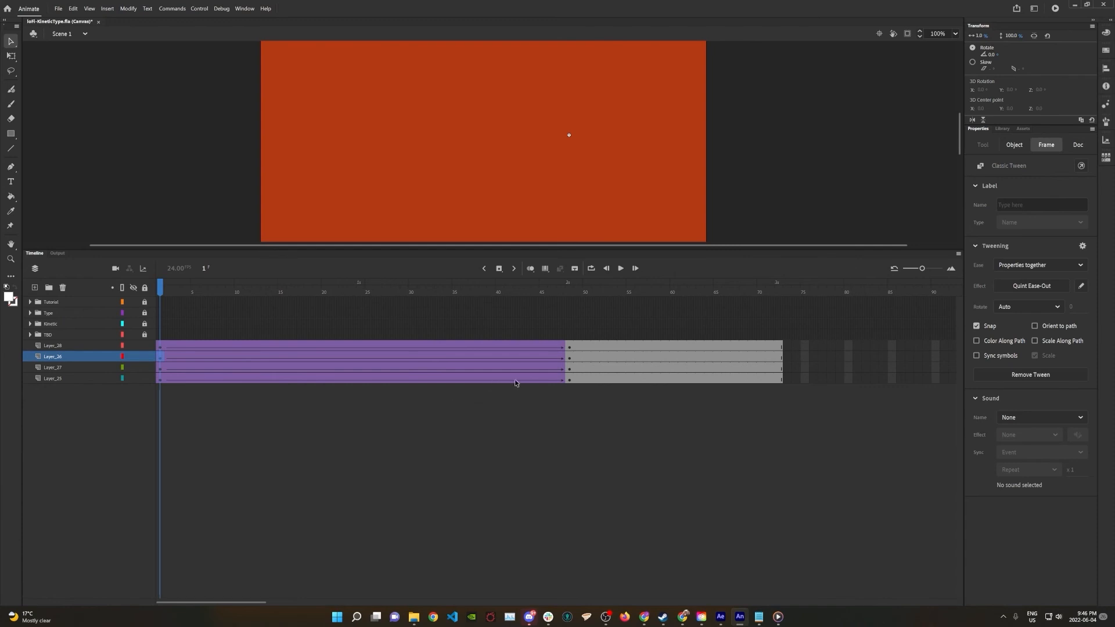
pyautogui.keyDown('shift'); pyautogui.click(570, 359); pyautogui.keyUp('shift')
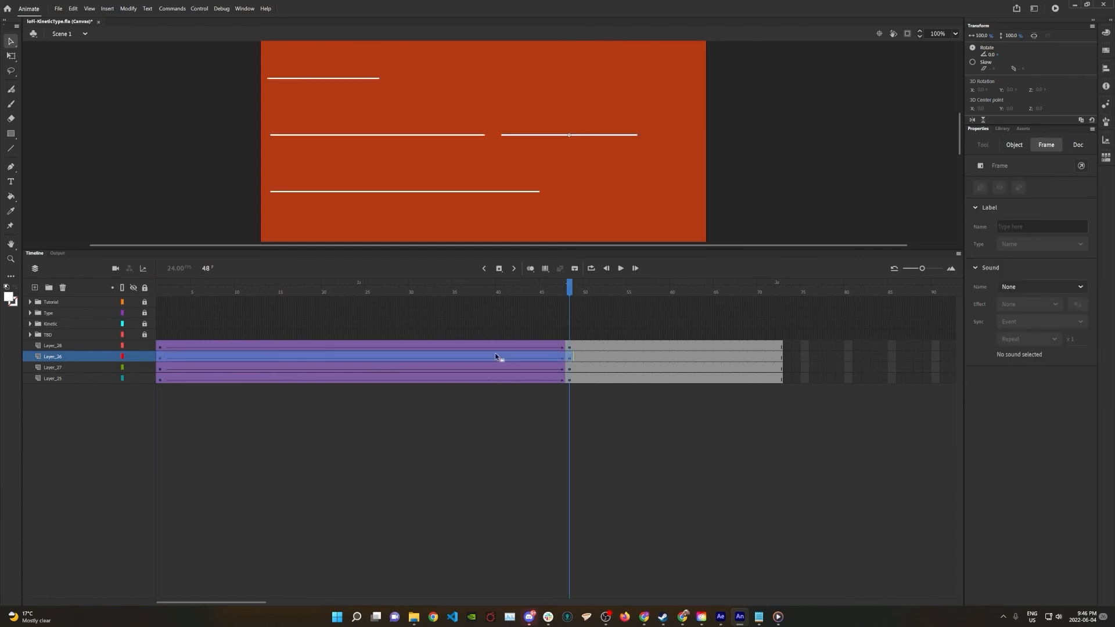
pyautogui.moveTo(216, 357); pyautogui.dragTo(246, 355)
# - Shift the KINETIC underline's whole tween on Layer_27, including its end keyframe, to start at frame 10
pyautogui.click(161, 368)
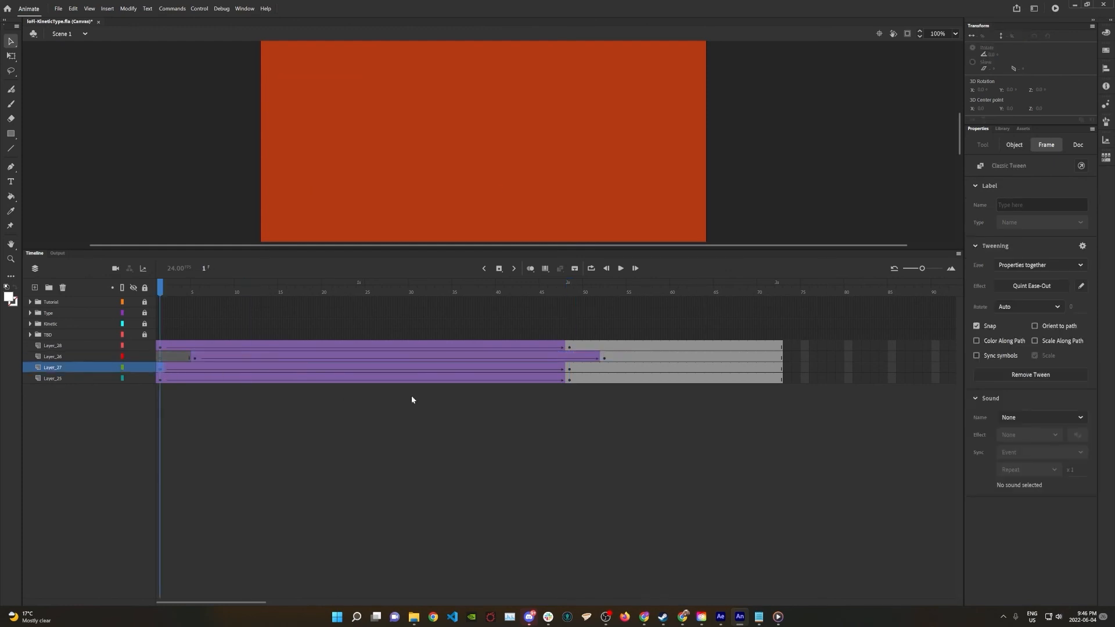
pyautogui.keyDown('shift'); pyautogui.click(564, 368); pyautogui.keyUp('shift')
pyautogui.click(262, 367)
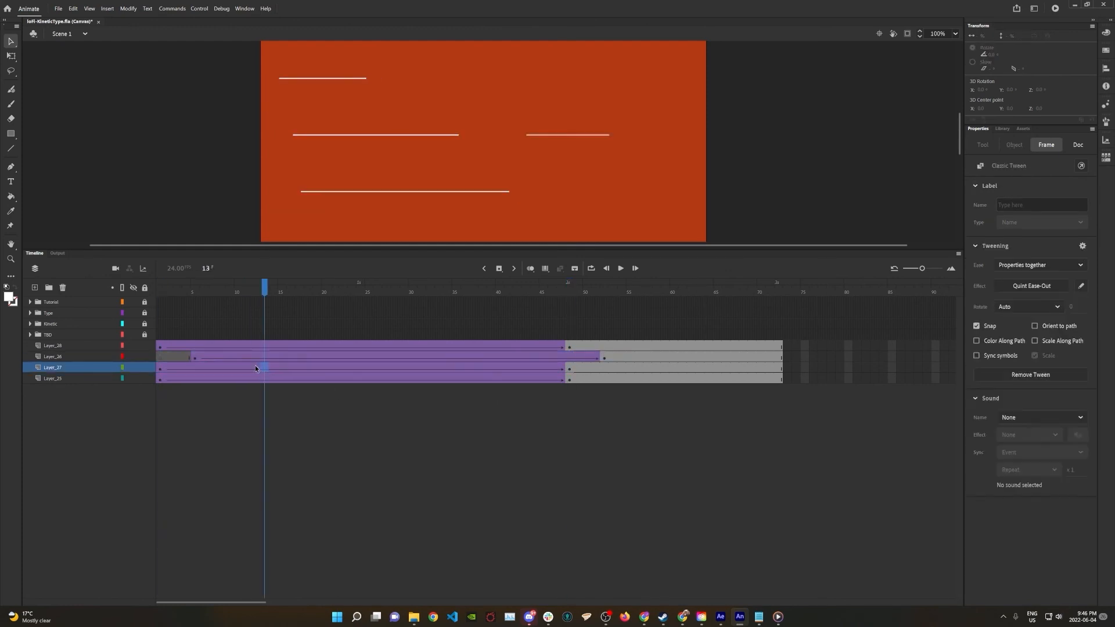
pyautogui.click(164, 369)
pyautogui.keyDown('shift'); pyautogui.click(567, 368); pyautogui.keyUp('shift')
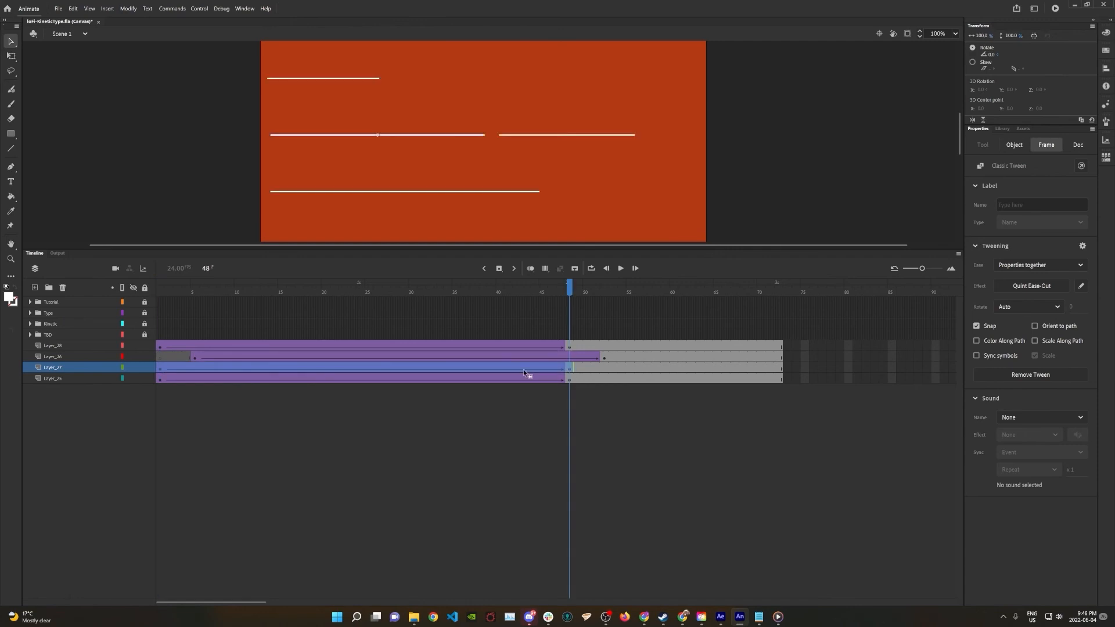
pyautogui.moveTo(249, 367); pyautogui.dragTo(313, 367)
# - Shift the TBD underline's whole tween on Layer_25 to start at frame 15
pyautogui.click(164, 378)
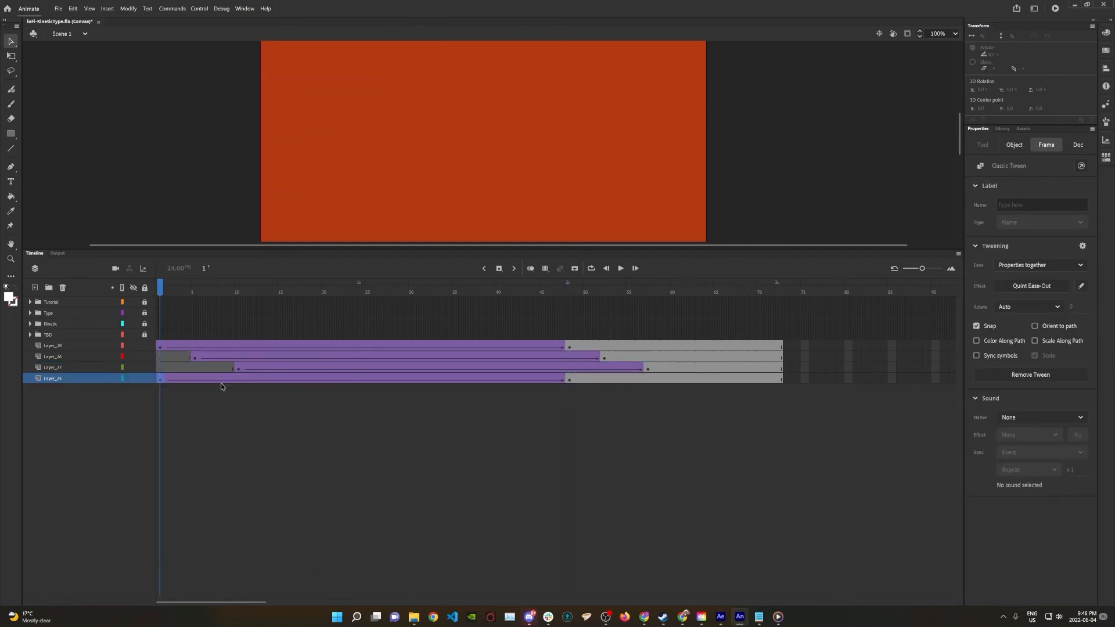
pyautogui.keyDown('shift'); pyautogui.click(575, 380); pyautogui.keyUp('shift')
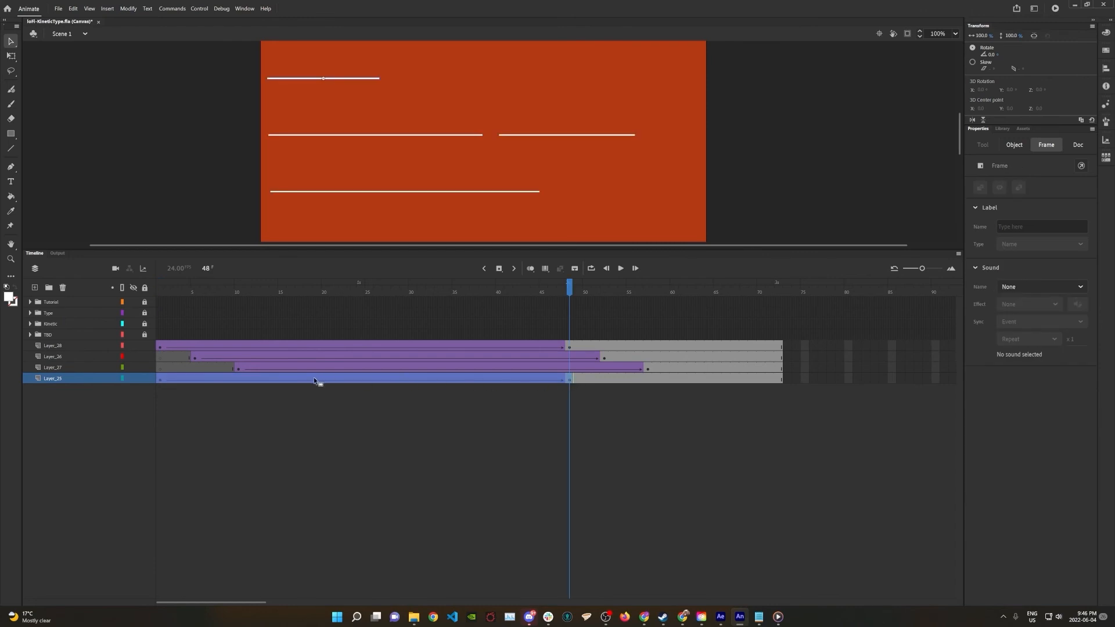
pyautogui.moveTo(317, 381); pyautogui.dragTo(440, 377)
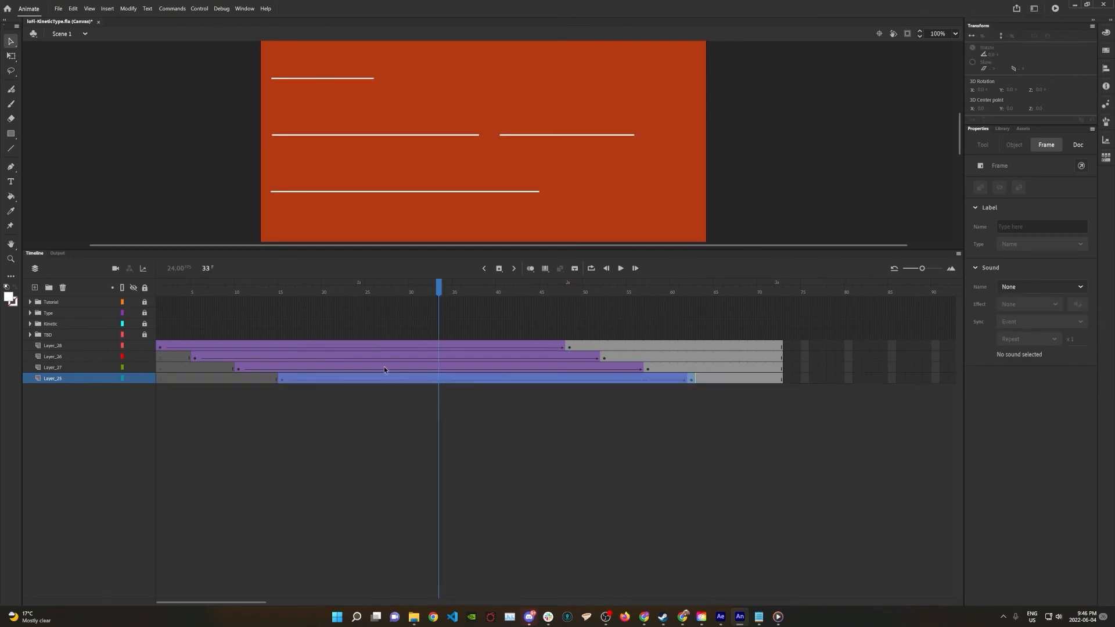
# - Expand the Kinetic folder and unlock all of its letter layers, keeping the TBD folder collapsed
pyautogui.click(40, 335)
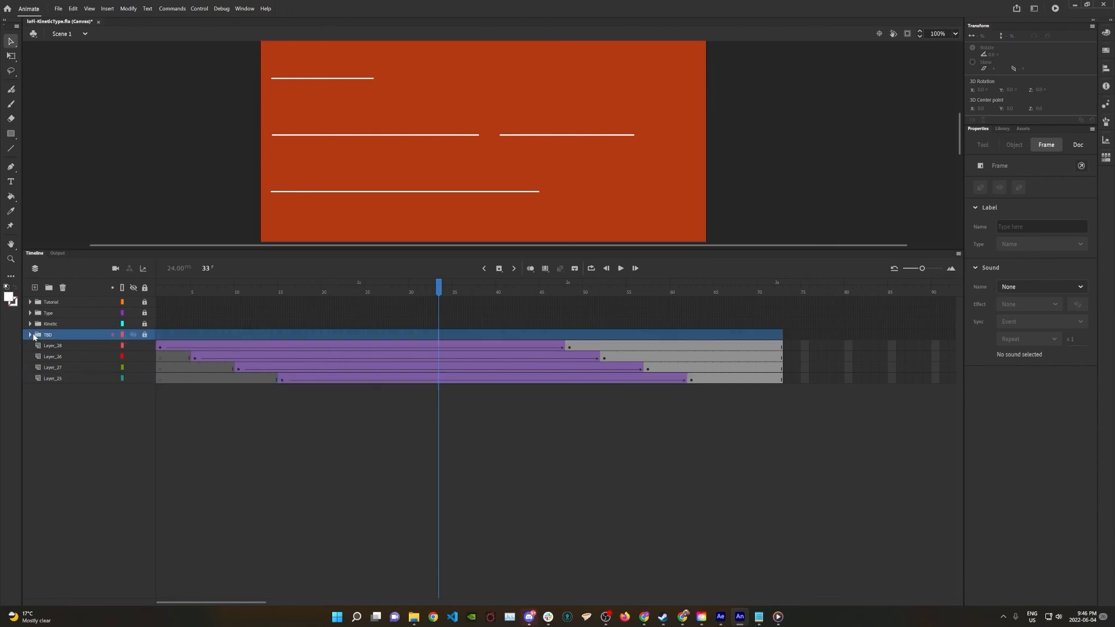
pyautogui.click(30, 335)
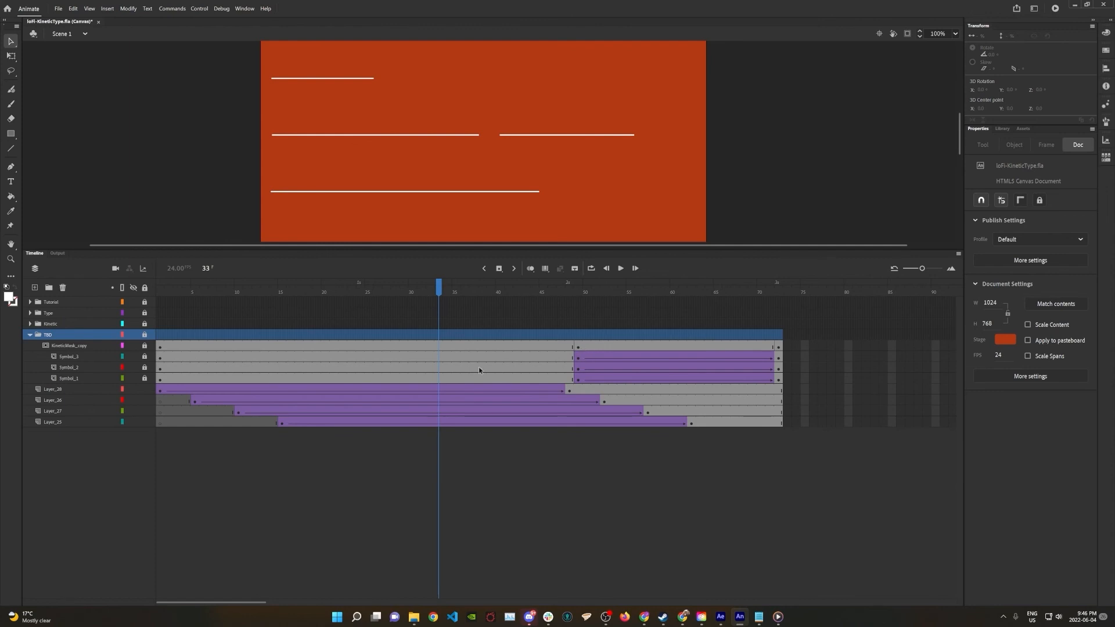
pyautogui.click(29, 335)
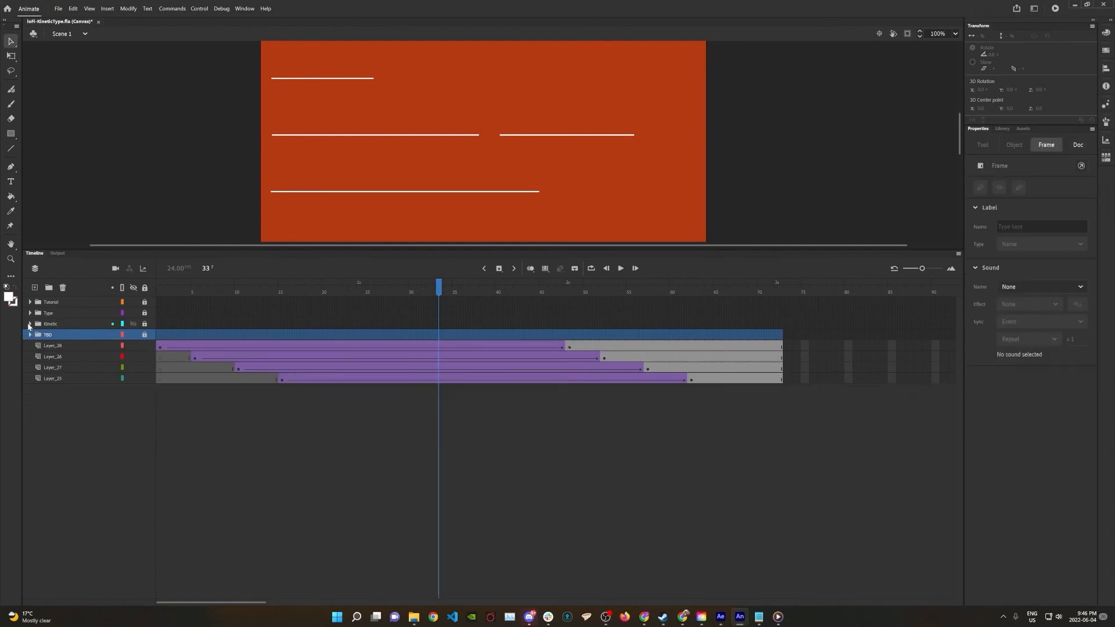
pyautogui.click(29, 326)
pyautogui.click(30, 324)
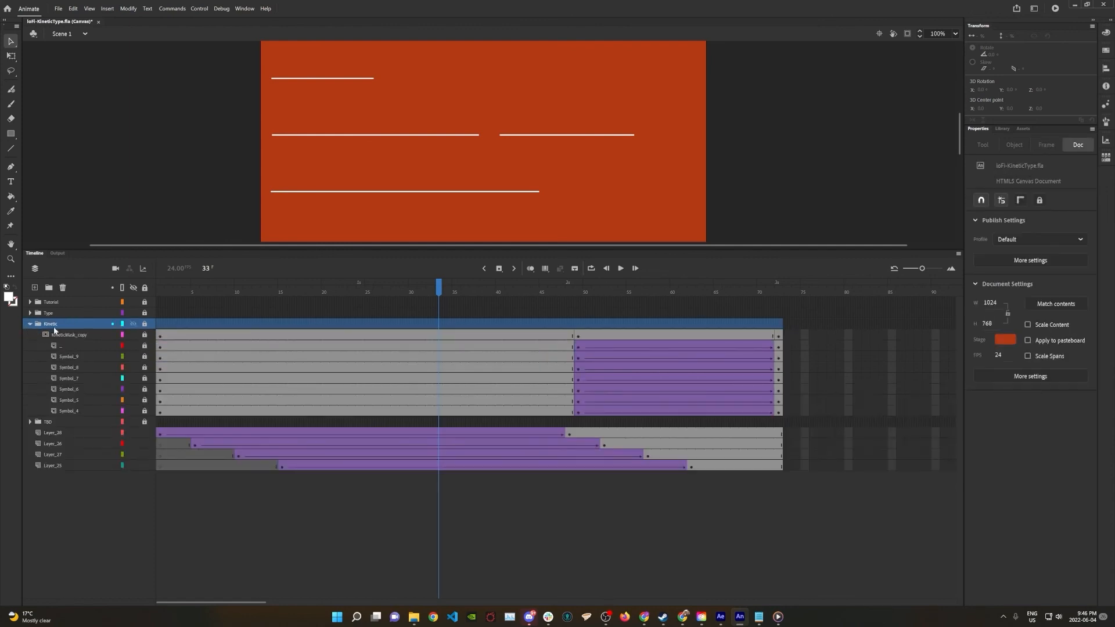
pyautogui.click(145, 345)
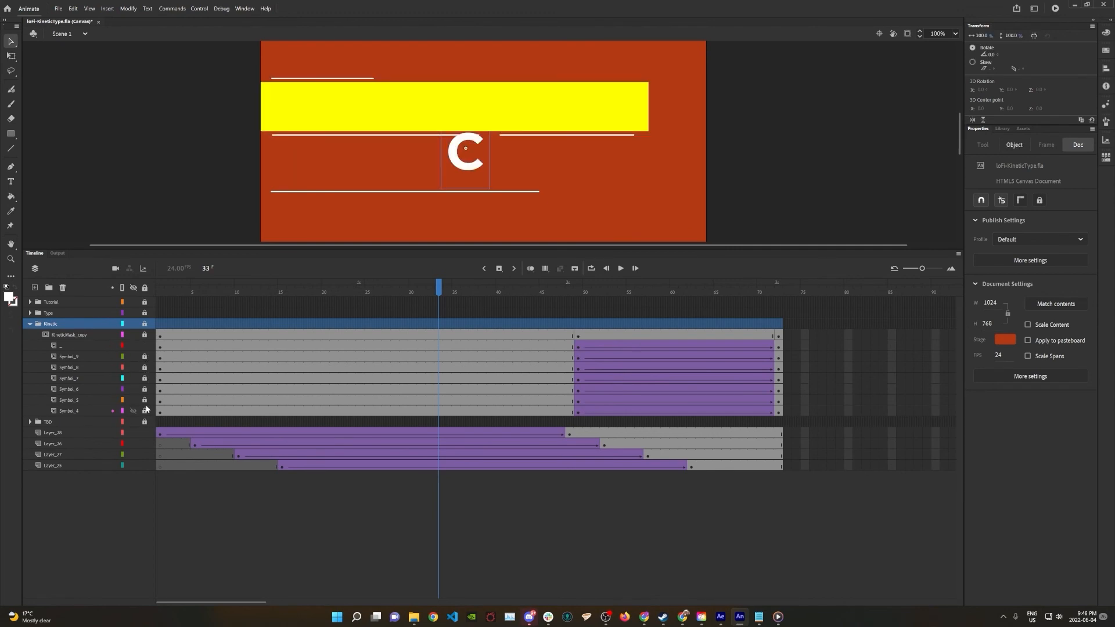
pyautogui.moveTo(144, 367); pyautogui.dragTo(144, 390)
# - Shift all KINETIC letter tweens five frames later to run from frame 54 to 77, and select frame 77 on the KineticMask_copy layer
pyautogui.click(579, 348)
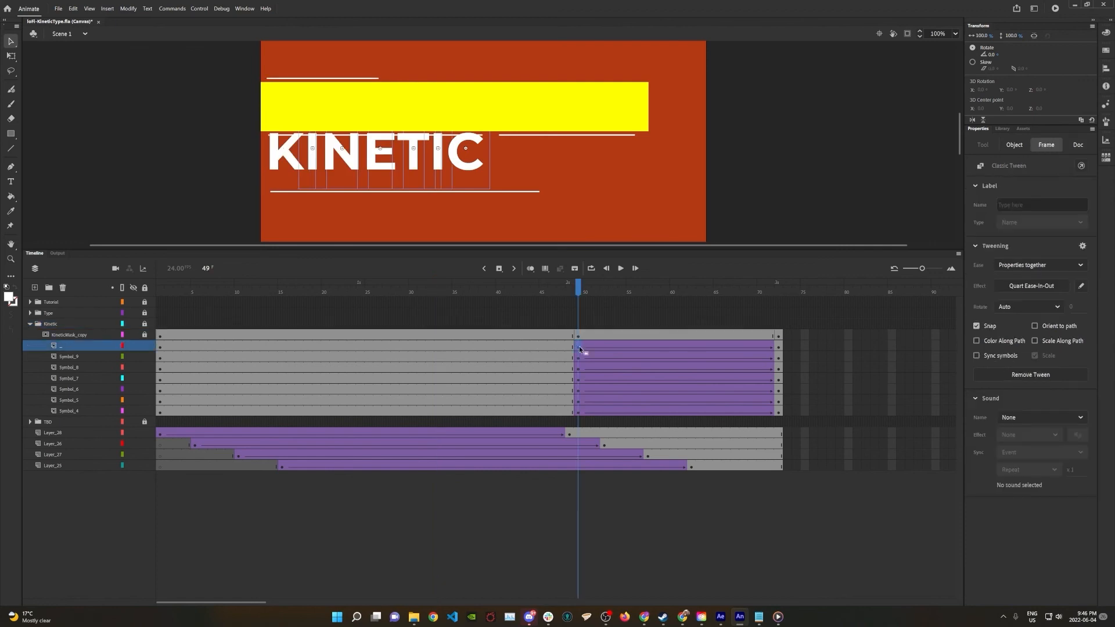
pyautogui.keyDown('shift'); pyautogui.click(578, 411); pyautogui.keyUp('shift')
pyautogui.keyDown('shift'); pyautogui.click(780, 349); pyautogui.keyUp('shift')
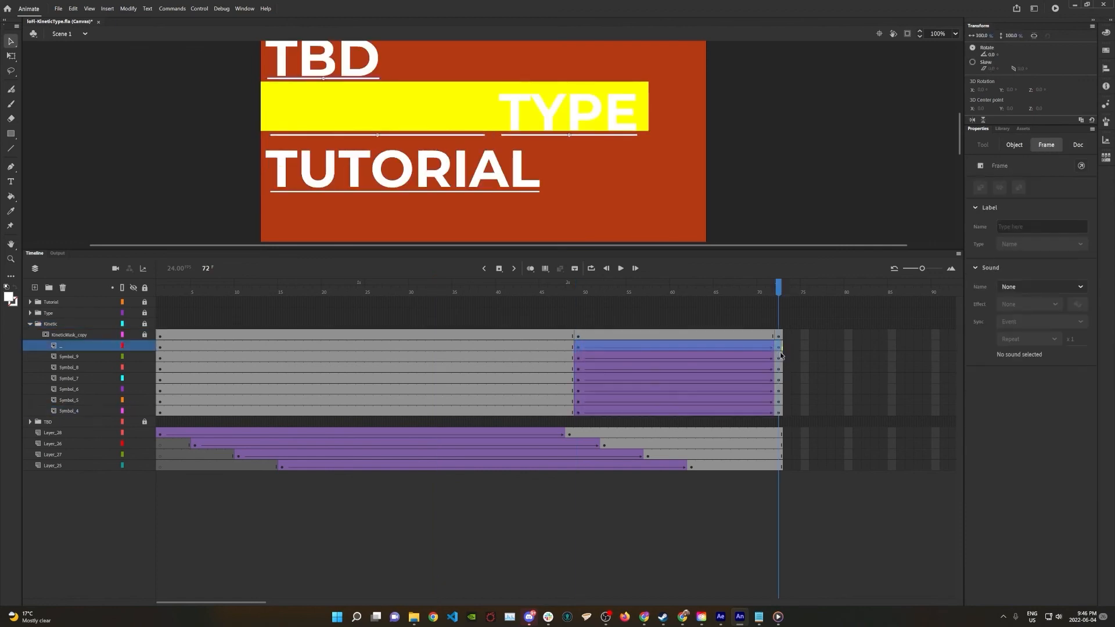
pyautogui.keyDown('shift'); pyautogui.click(780, 411); pyautogui.keyUp('shift')
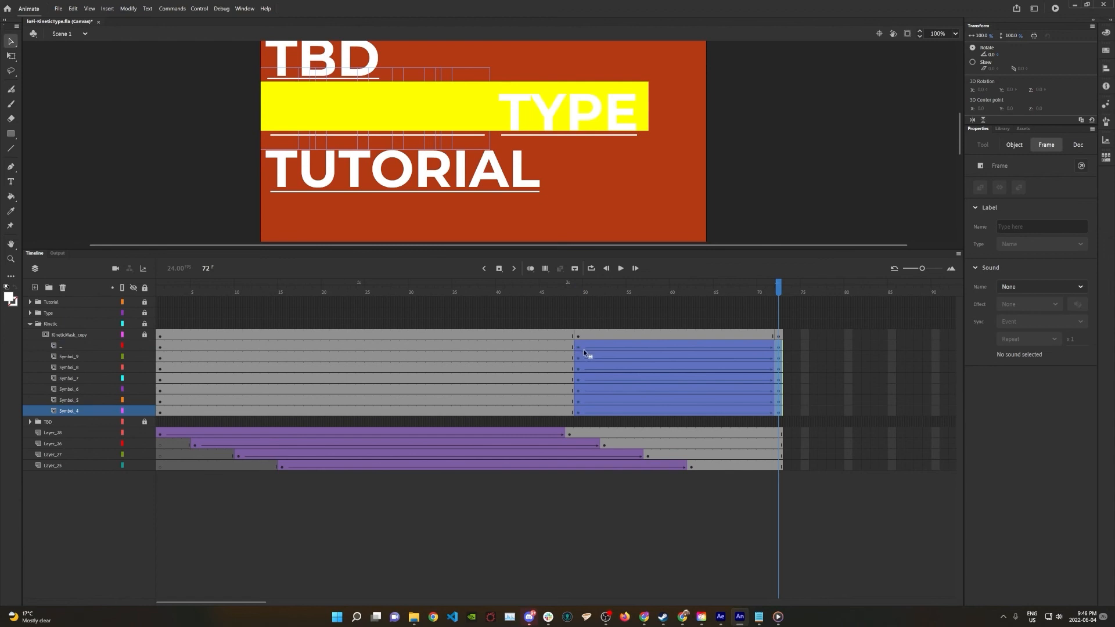
pyautogui.moveTo(583, 350); pyautogui.dragTo(626, 347)
pyautogui.click(822, 336)
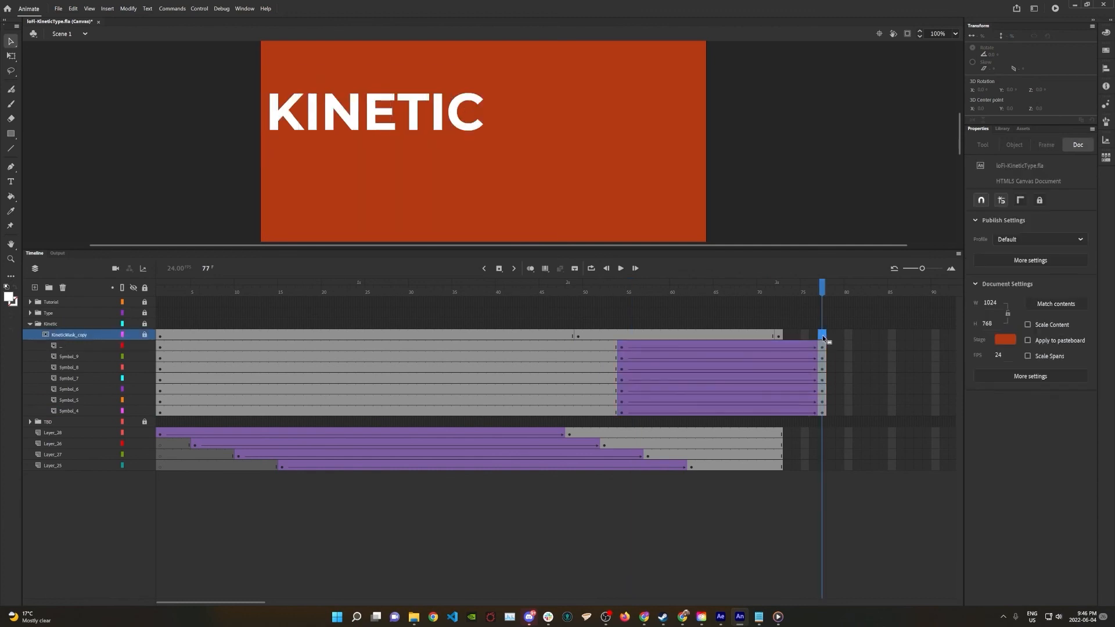
# - Extend the KineticMask_copy layer and the four underline layers to frame 77
pyautogui.press('F5')
pyautogui.moveTo(822, 432); pyautogui.dragTo(823, 467)
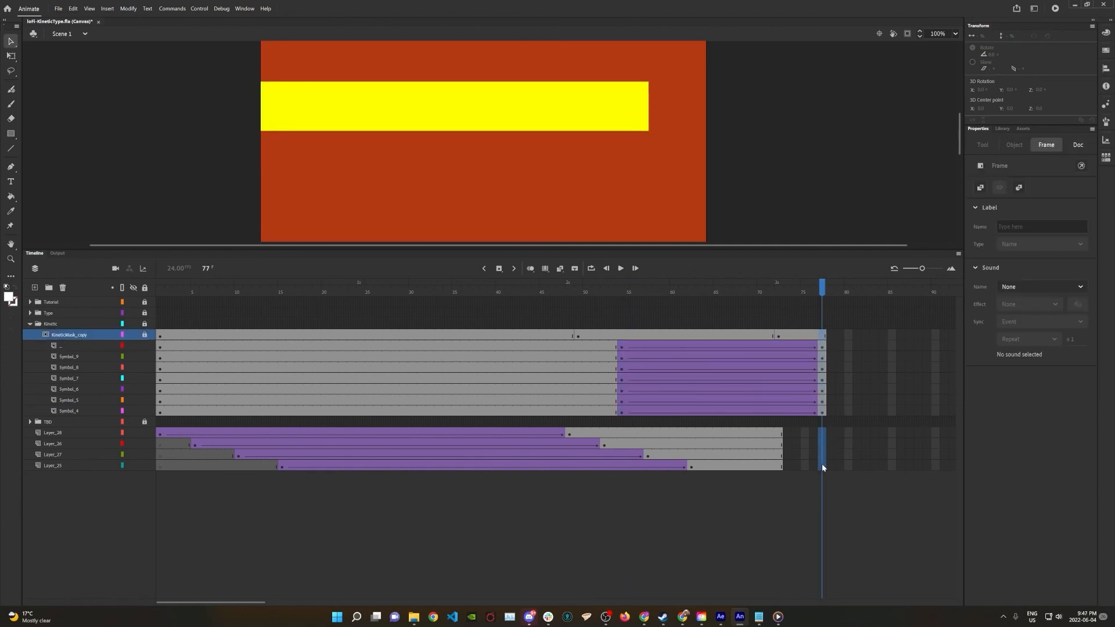
pyautogui.press('F5')
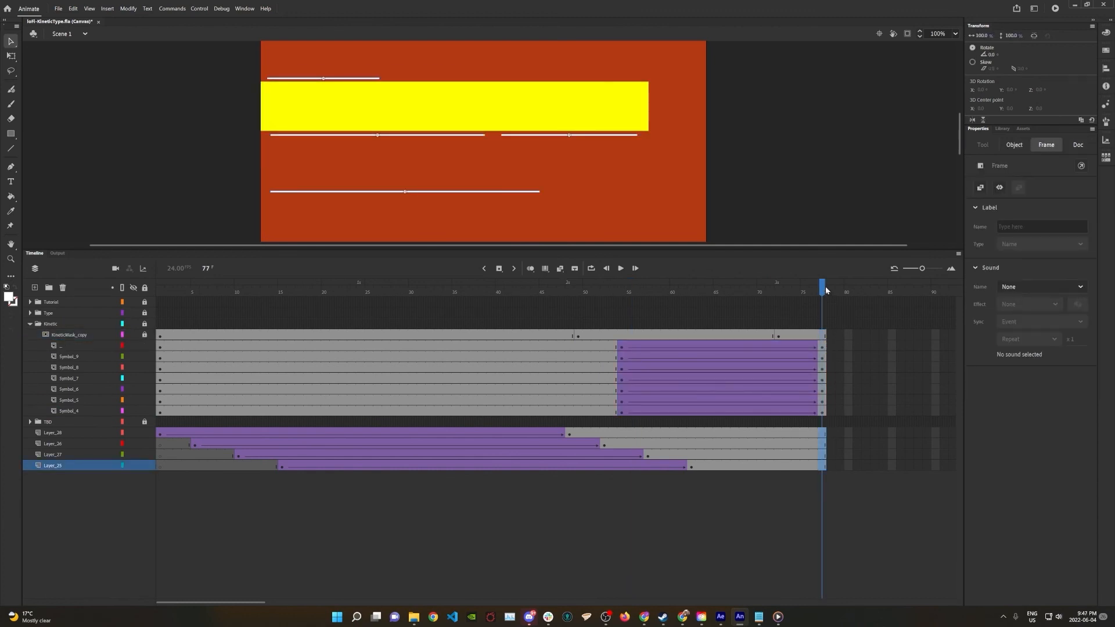
# - Expand the Type folder, unlock its letter layers, and shift all TYPE letter tweens to run from frame 60 to 83
pyautogui.moveTo(824, 290); pyautogui.dragTo(621, 309)
pyautogui.click(30, 325)
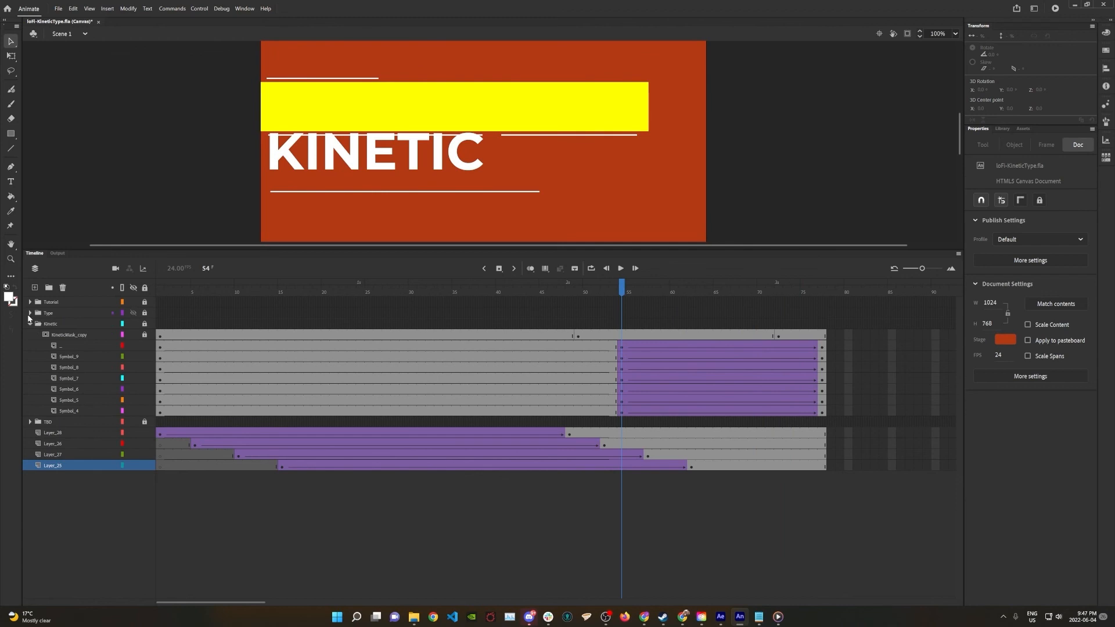
pyautogui.click(30, 313)
pyautogui.moveTo(144, 335); pyautogui.dragTo(144, 356)
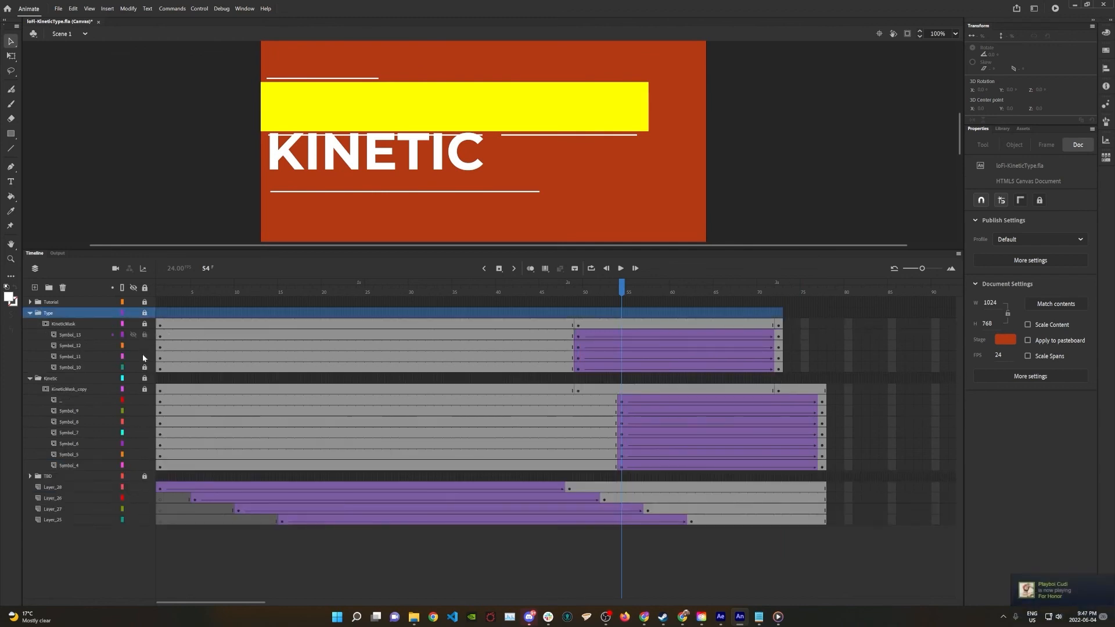
pyautogui.click(579, 337)
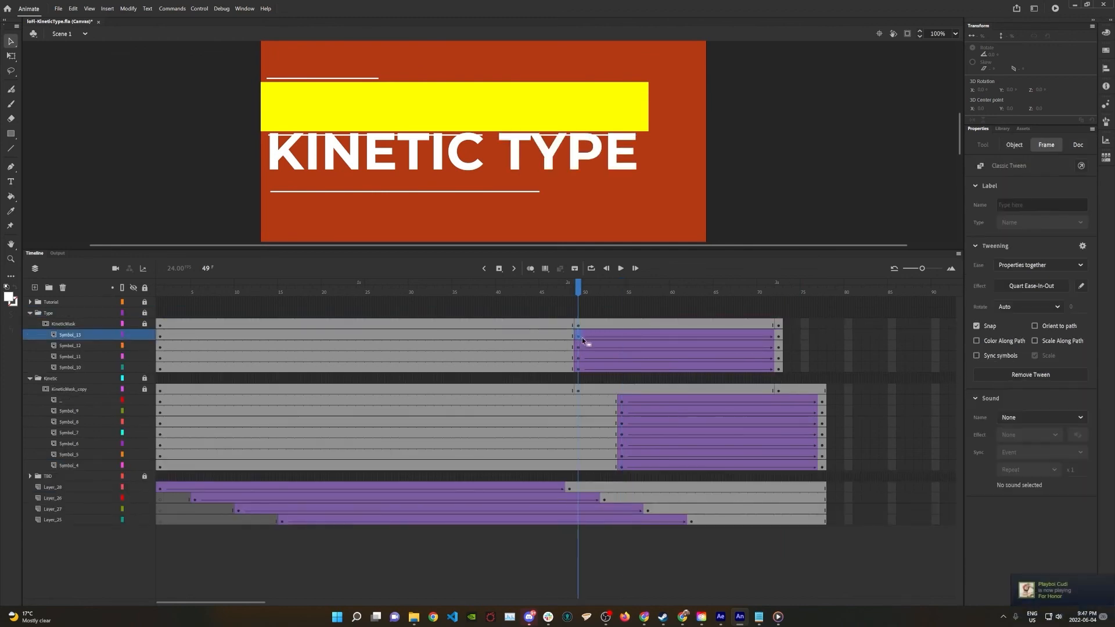
pyautogui.moveTo(780, 372); pyautogui.dragTo(688, 335)
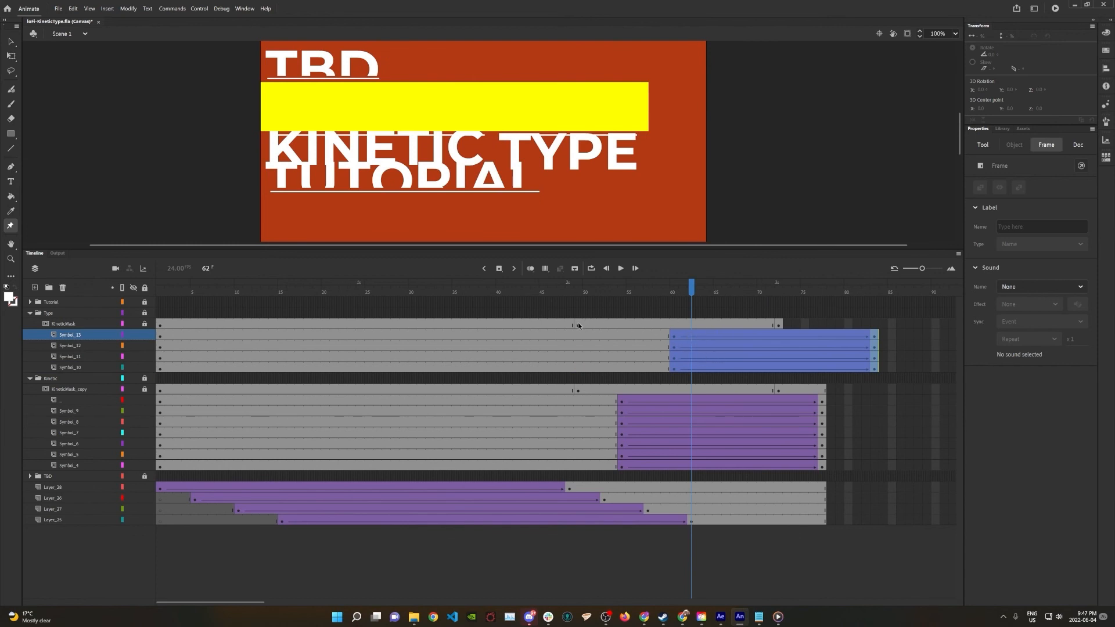
# - Extend the KineticMask layer, all layers in the Kinetic folder and the four underline layers to frame 83
pyautogui.click(877, 326)
pyautogui.press('F5')
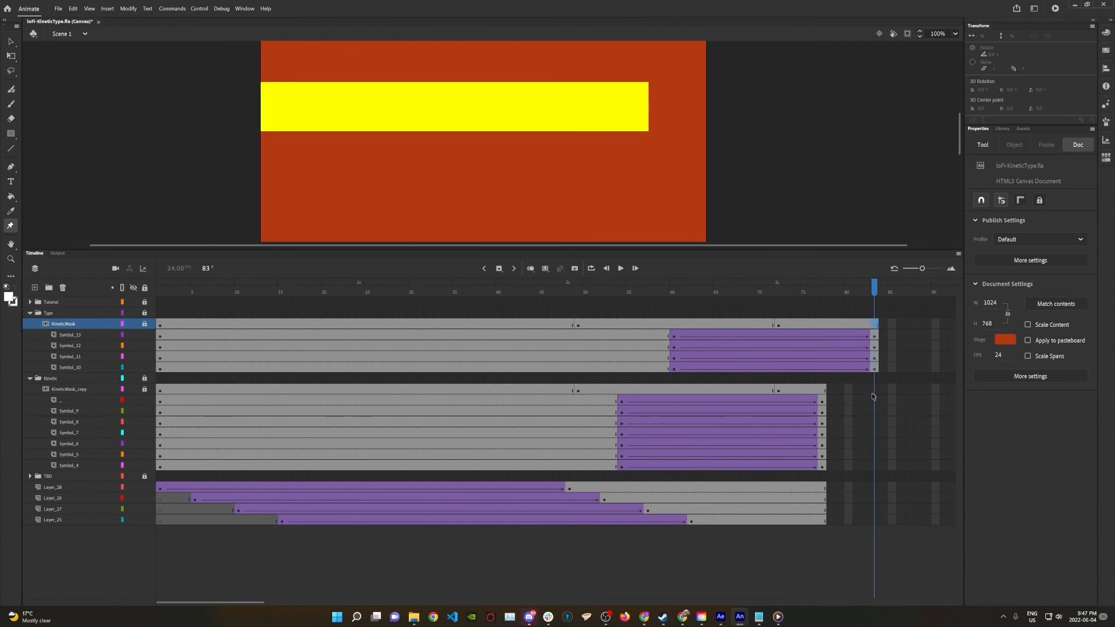
pyautogui.moveTo(872, 388); pyautogui.dragTo(877, 526)
pyautogui.press('F5')
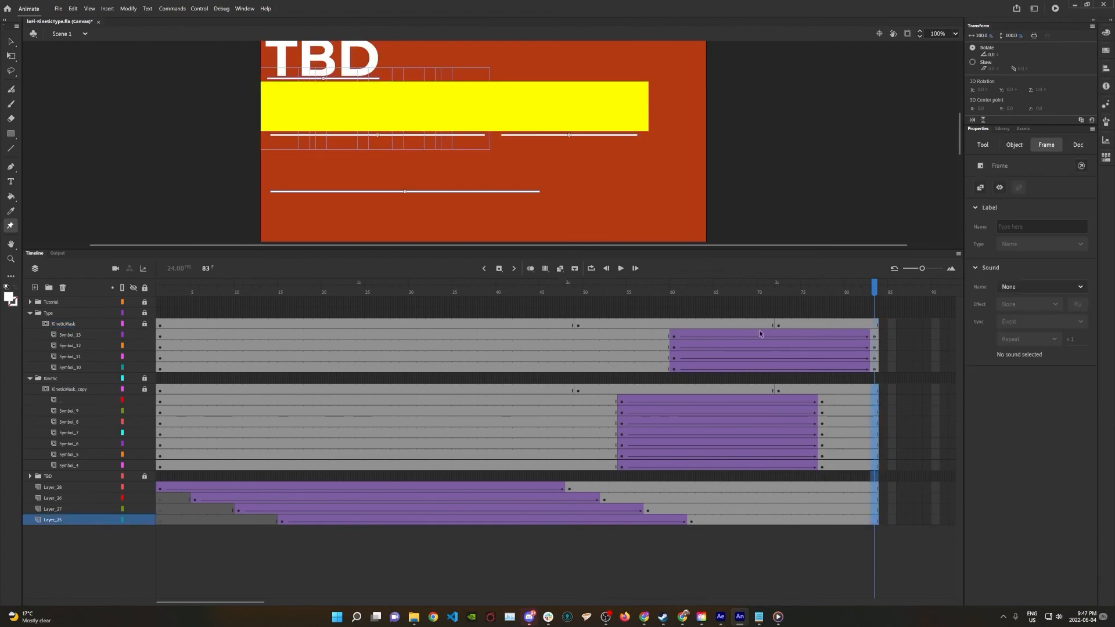
# - Expand the Tutorial folder, unlock its letter layers, and shift all TUTORIAL letter tweens to run from frame 65 to 88
pyautogui.click(30, 301)
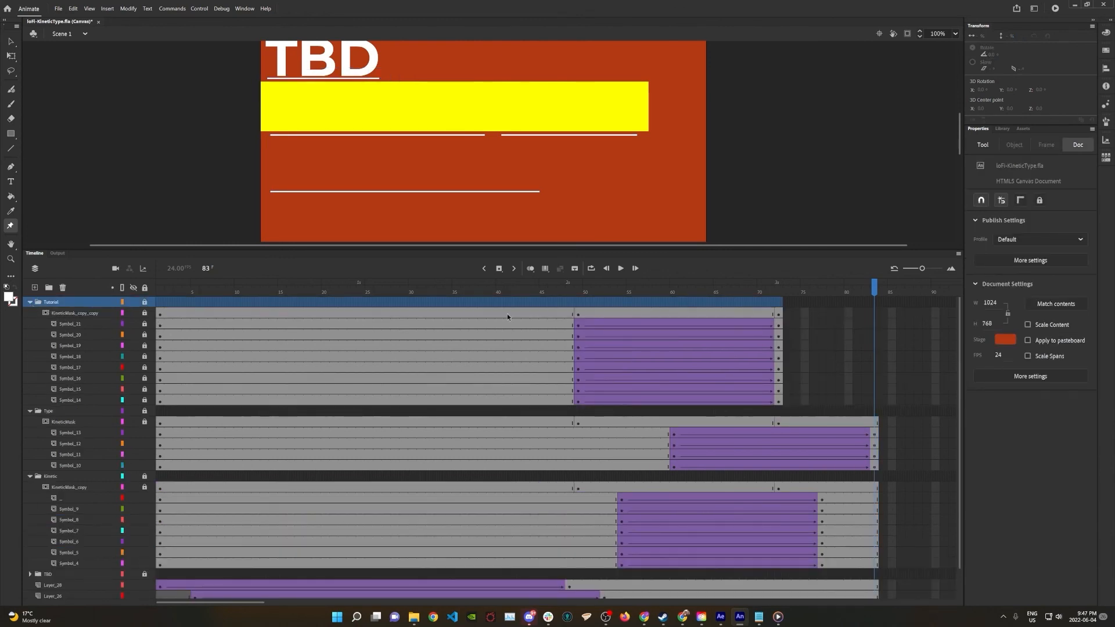
pyautogui.moveTo(145, 336); pyautogui.dragTo(144, 395)
pyautogui.moveTo(578, 323); pyautogui.dragTo(778, 401)
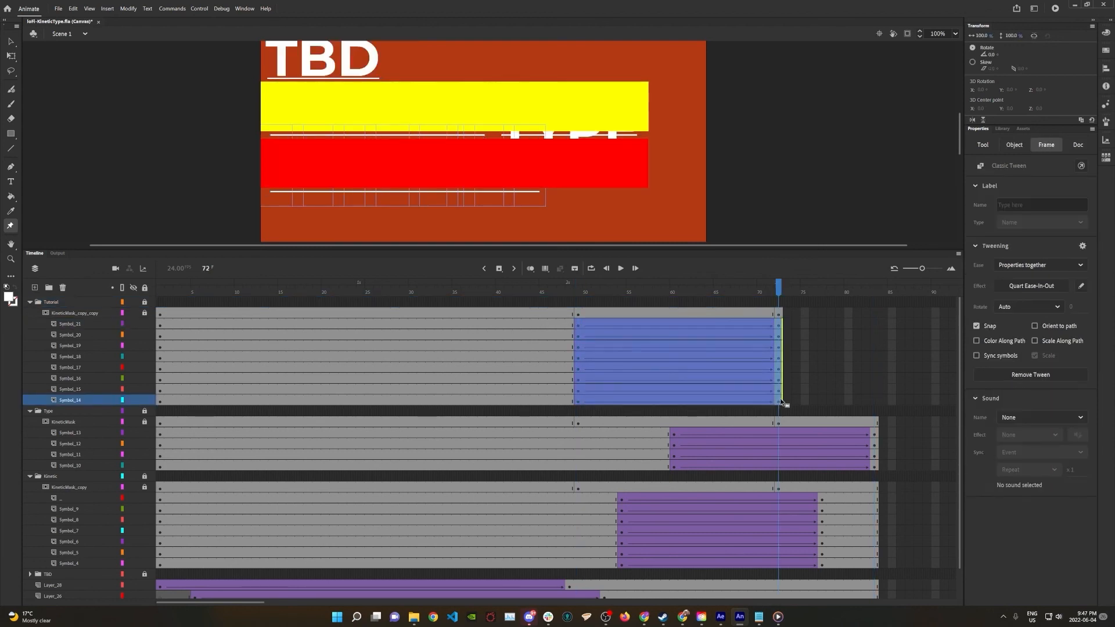
pyautogui.moveTo(597, 337); pyautogui.dragTo(730, 338)
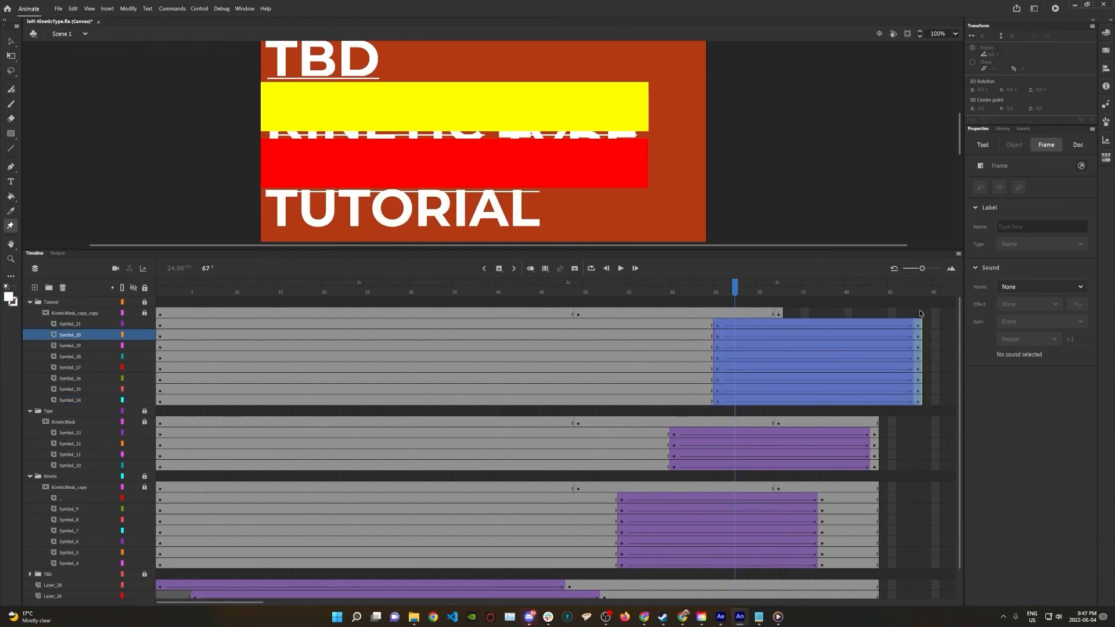
# - Extend the KineticMask_copy_copy layer, the Type and Kinetic folder layers and the underline layers to frame 88
pyautogui.click(918, 313)
pyautogui.press('F5')
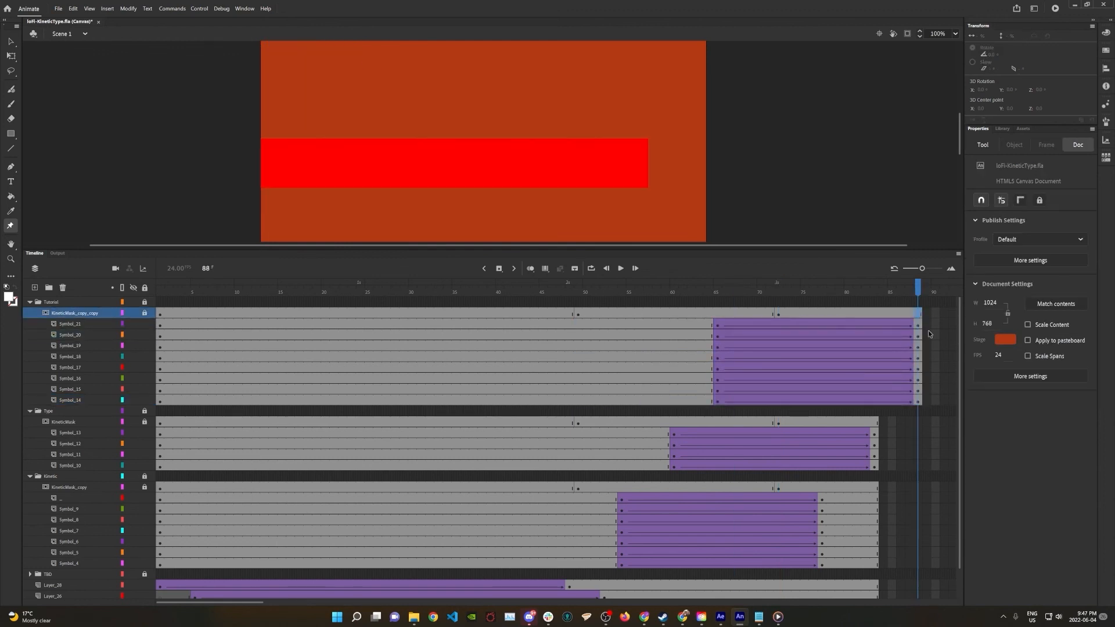
pyautogui.moveTo(921, 410); pyautogui.dragTo(918, 615)
pyautogui.press('F5')
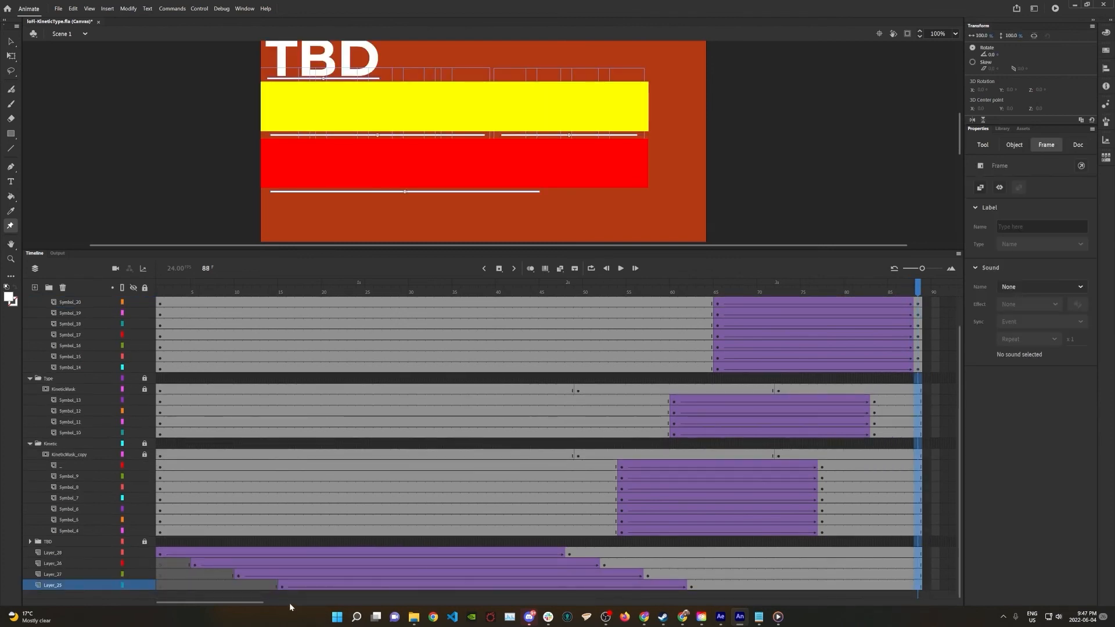
# - Extend all layers to frame 150 and return the playhead to frame 1
pyautogui.hscroll(5, 292, 606)
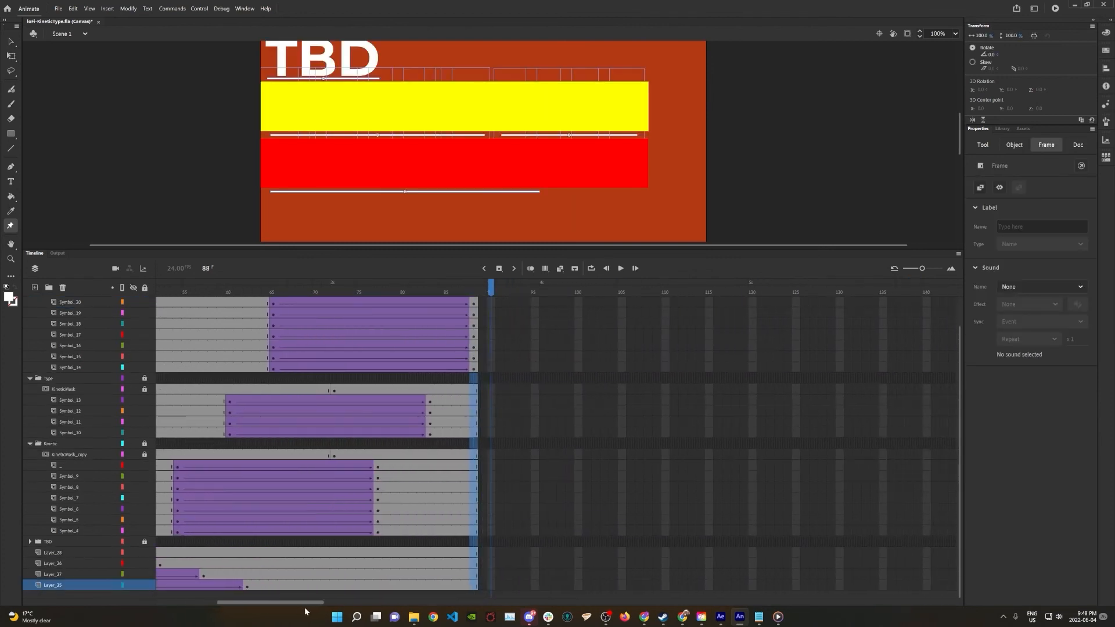
pyautogui.hscroll(4, 305, 610)
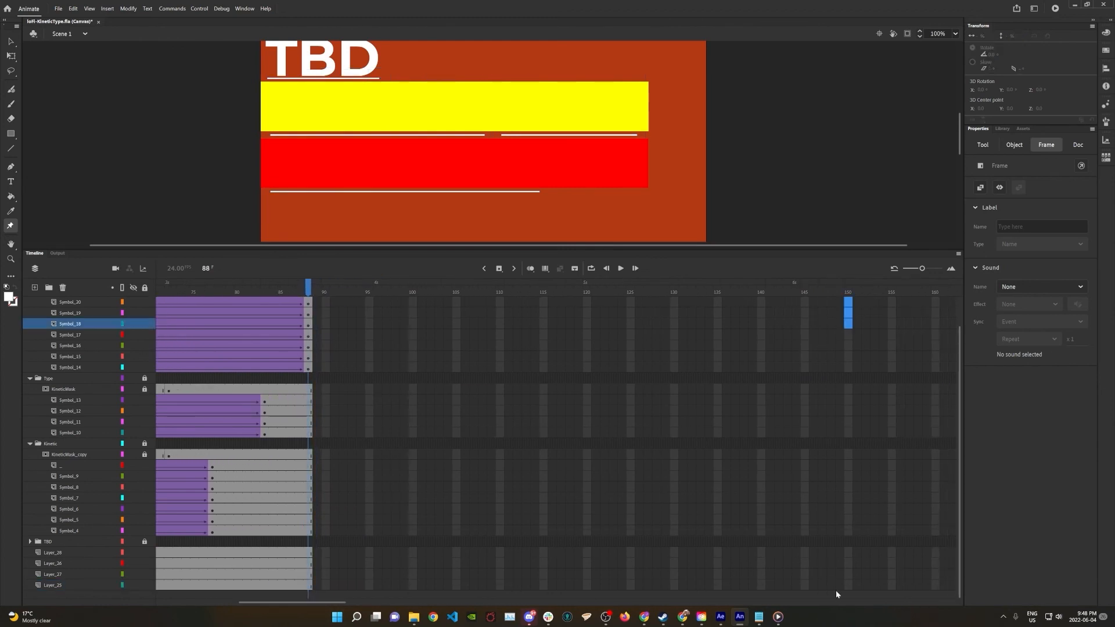
pyautogui.moveTo(846, 575); pyautogui.dragTo(160, 286)
pyautogui.press('F5')
pyautogui.moveTo(3, 298); pyautogui.dragTo(1, 317)
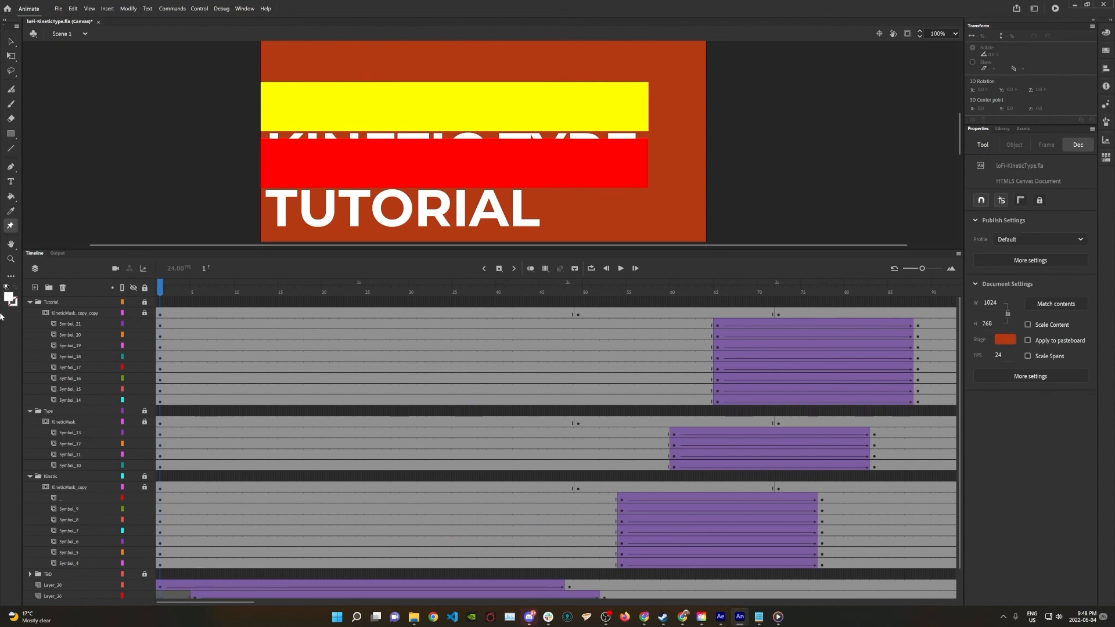
# - Lock all layers and collapse the Tutorial, Type and Kinetic folders
pyautogui.click(145, 288)
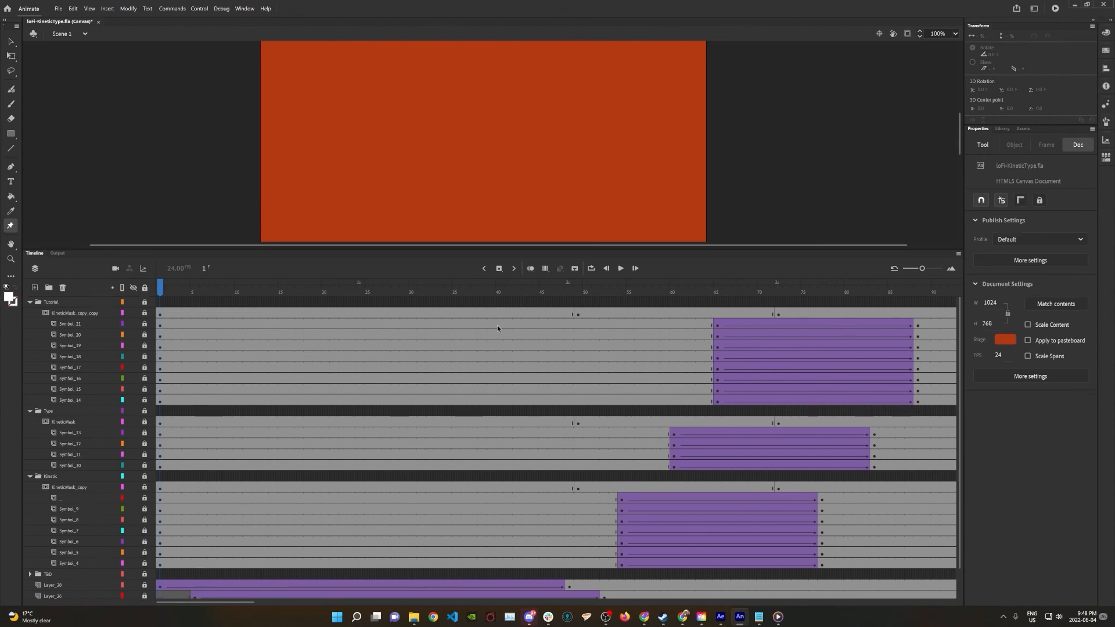
pyautogui.click(30, 302)
pyautogui.click(30, 313)
pyautogui.click(30, 323)
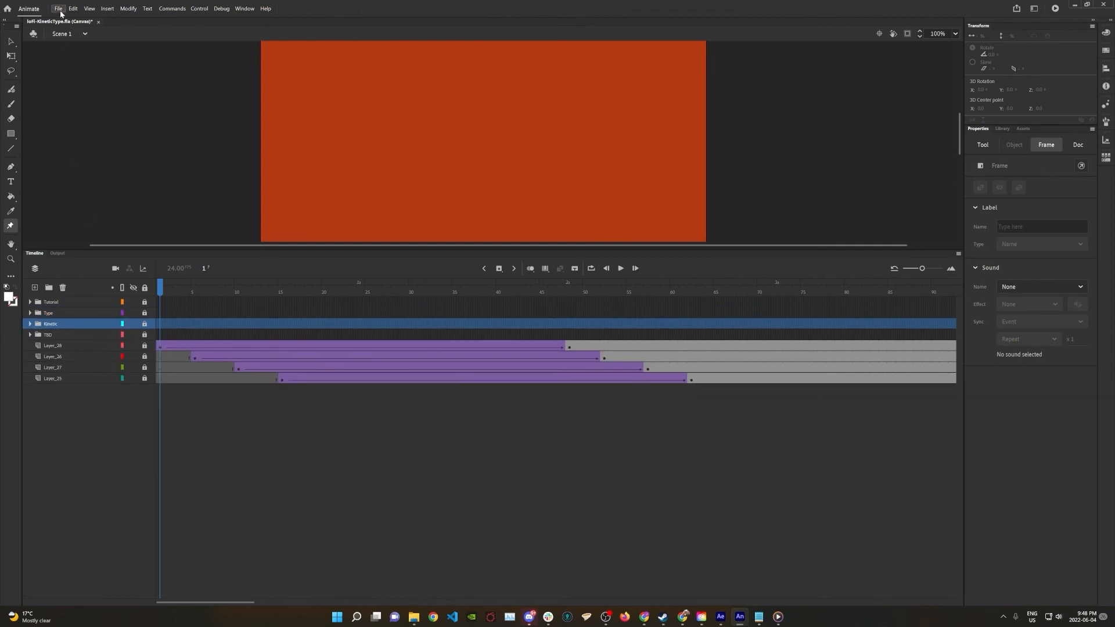
pyautogui.click(409, 616)
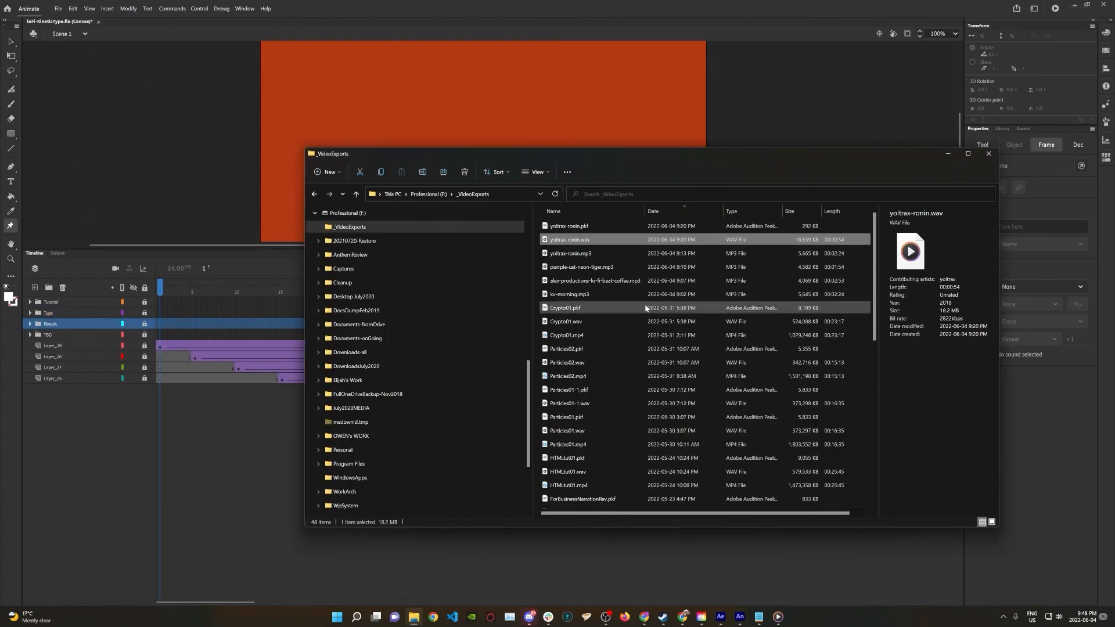
pyautogui.moveTo(556, 240)
pyautogui.mouseDown()
pyautogui.moveTo(1006, 256)
pyautogui.moveTo(848, 173)
pyautogui.moveTo(628, 94)
pyautogui.moveTo(500, 97)
pyautogui.moveTo(138, 62)
pyautogui.moveTo(726, 335)
pyautogui.moveTo(575, 237)
pyautogui.mouseUp()
pyautogui.click(77, 430)
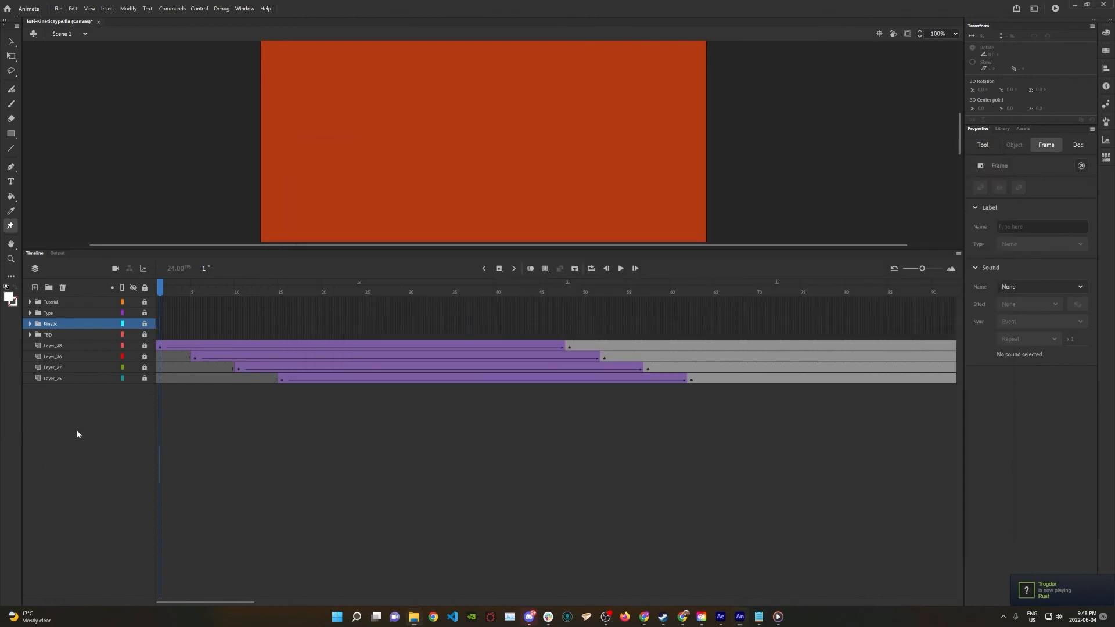
# - Add a new layer, move it below all other layers, and name it Audio
pyautogui.click(35, 288)
pyautogui.moveTo(61, 323); pyautogui.dragTo(51, 413)
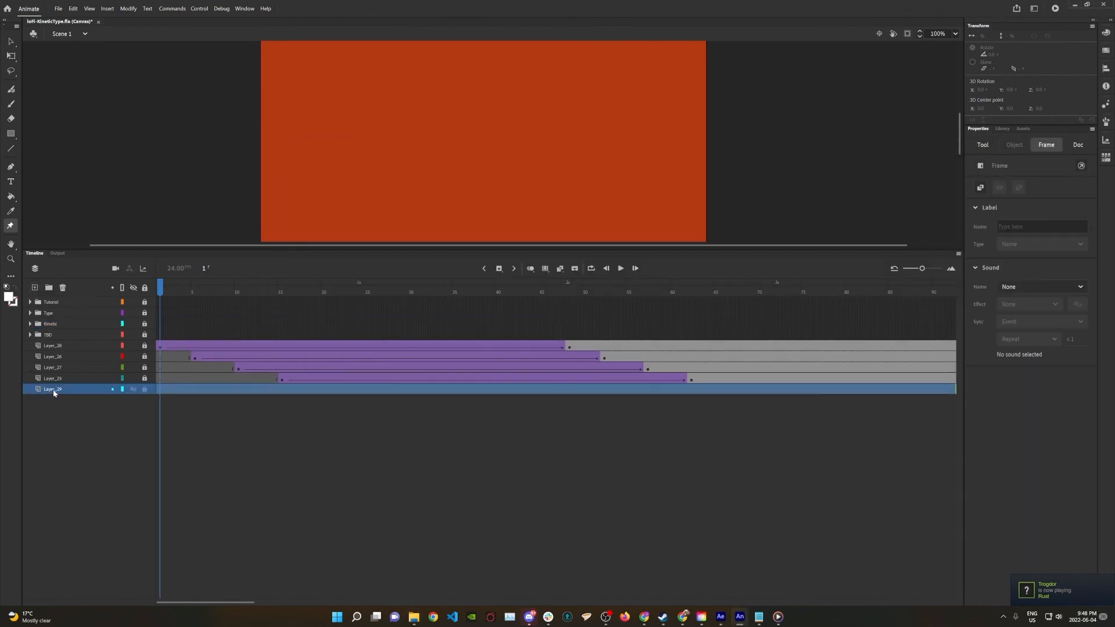
pyautogui.doubleClick(53, 390)
pyautogui.write('Auy')
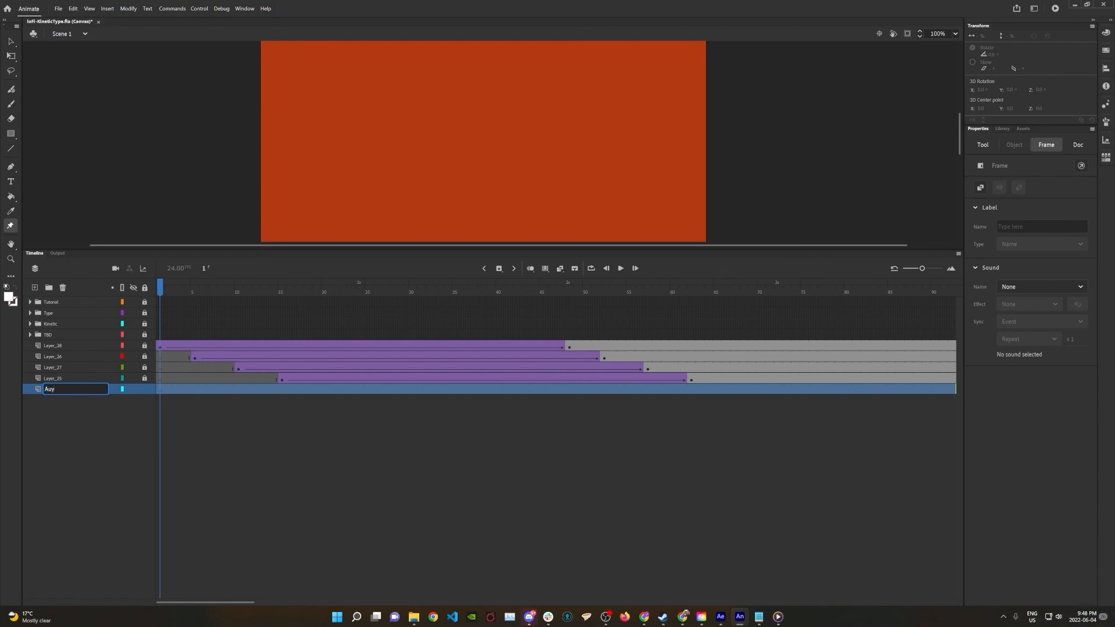
pyautogui.click(127, 451)
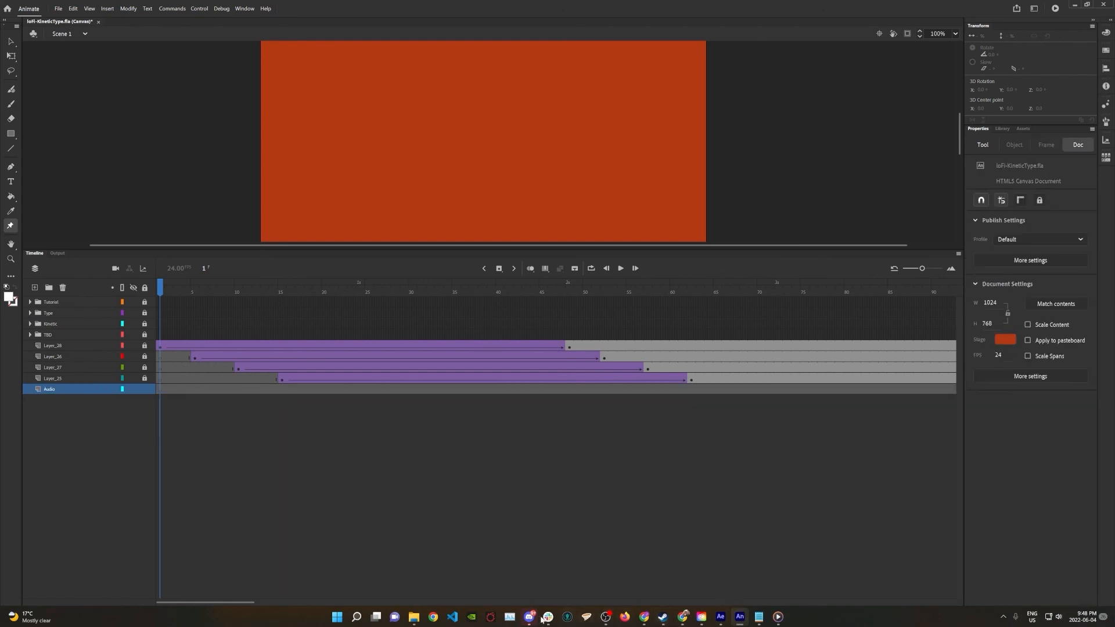
# - Import yoitrax-ronin.wav from the _VideoExports folder onto the Audio layer, and close the media player window
pyautogui.click(413, 616)
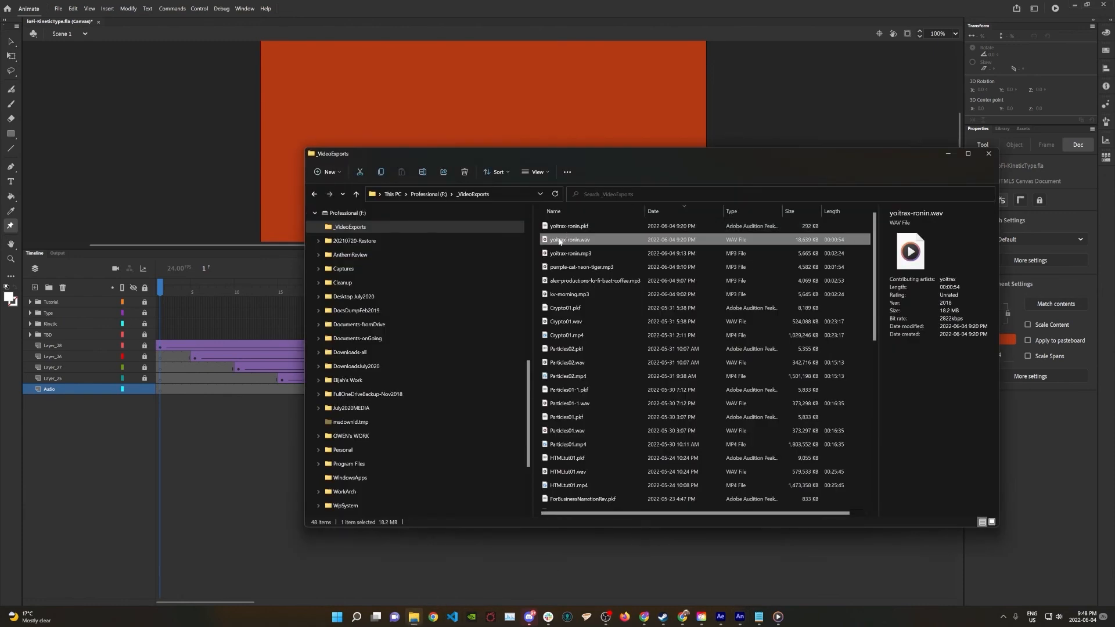
pyautogui.click(341, 117)
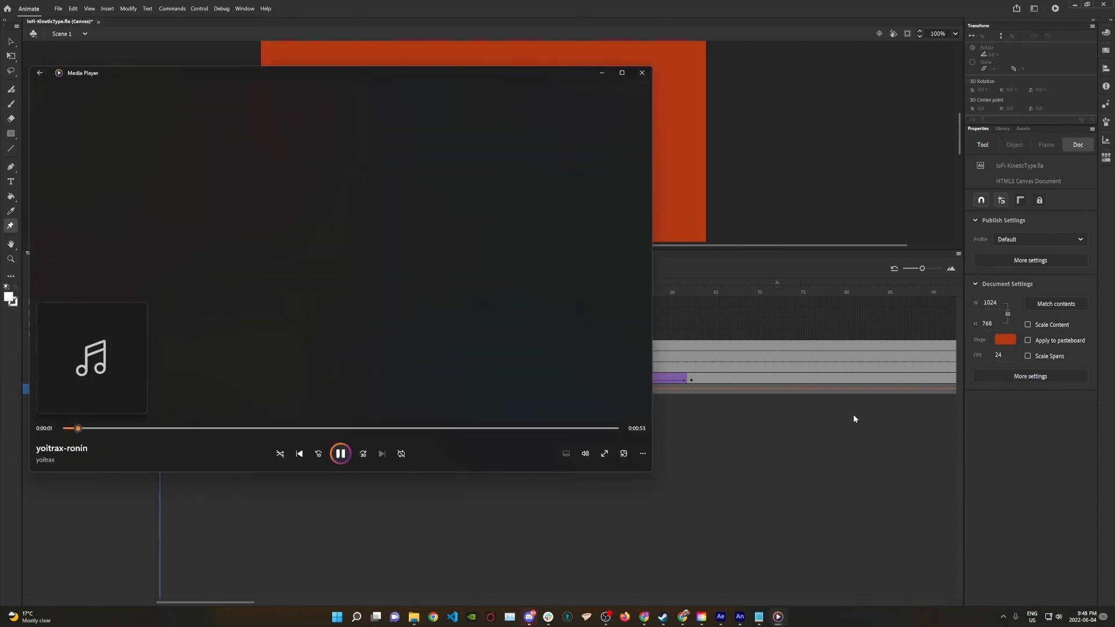
pyautogui.click(641, 73)
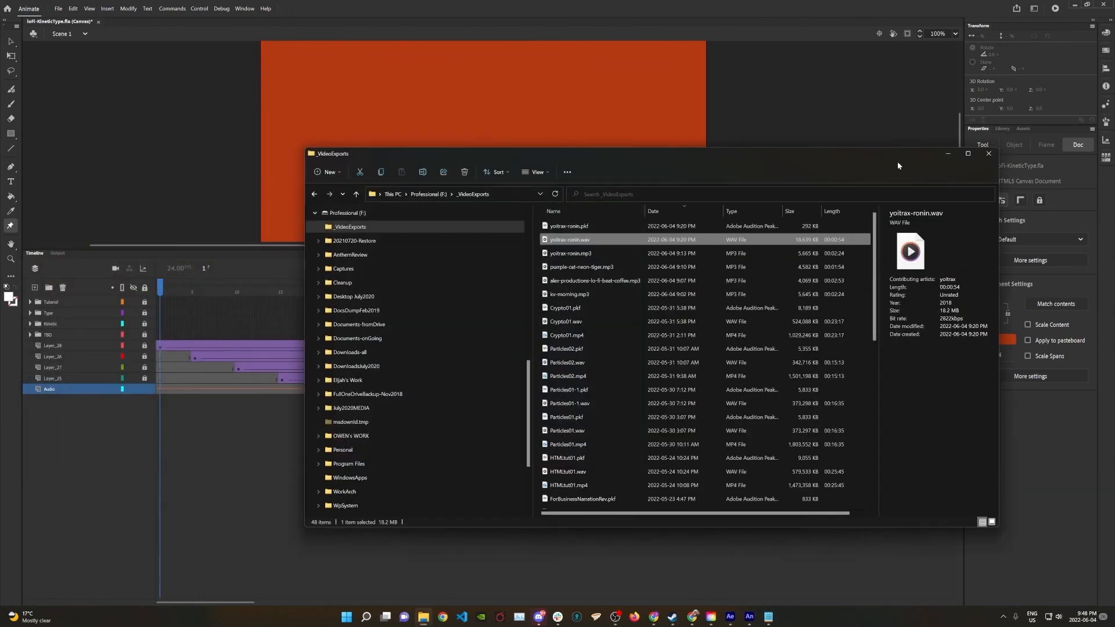
pyautogui.click(741, 118)
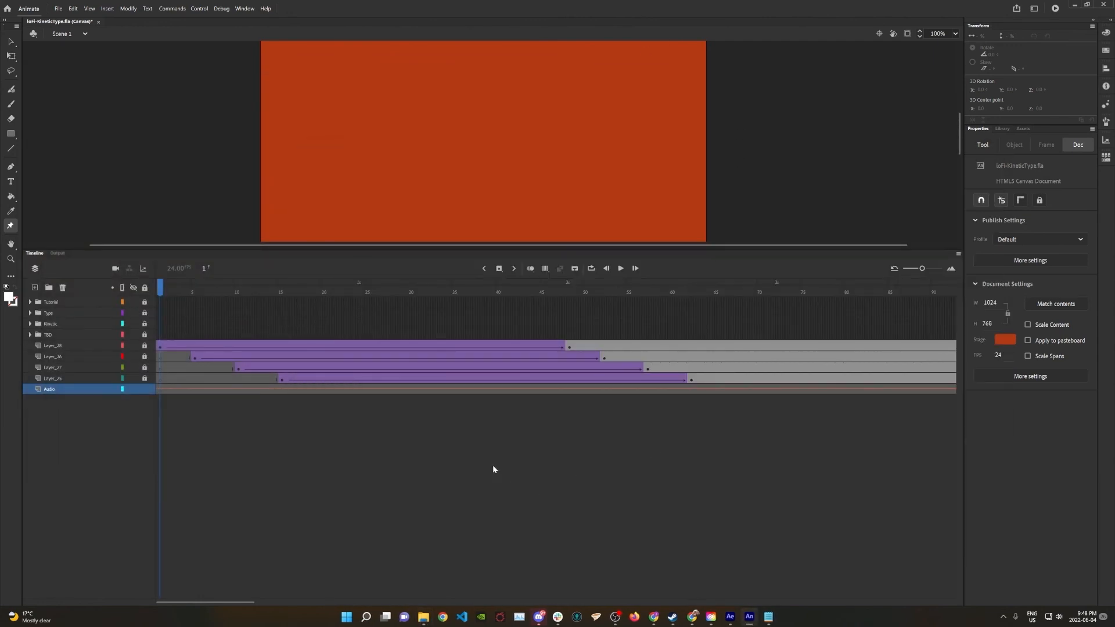
# - Save the document, test the movie in the browser with one replay, and return to the timeline
pyautogui.click(70, 314)
pyautogui.hotkey('ctrl', 's')
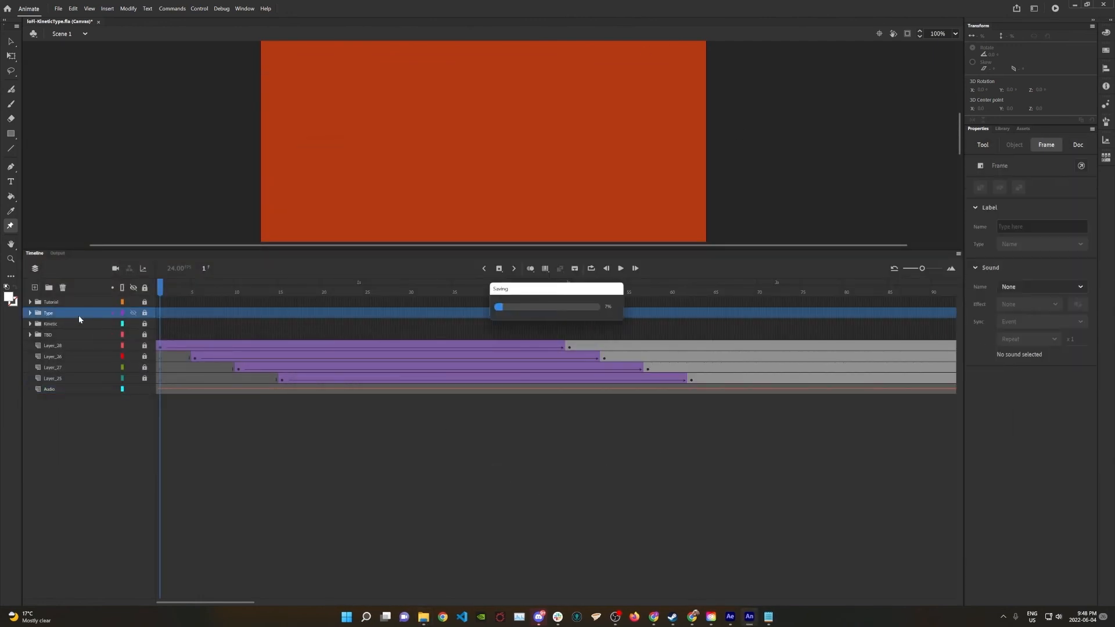
pyautogui.hotkey('ctrl', 'Return')
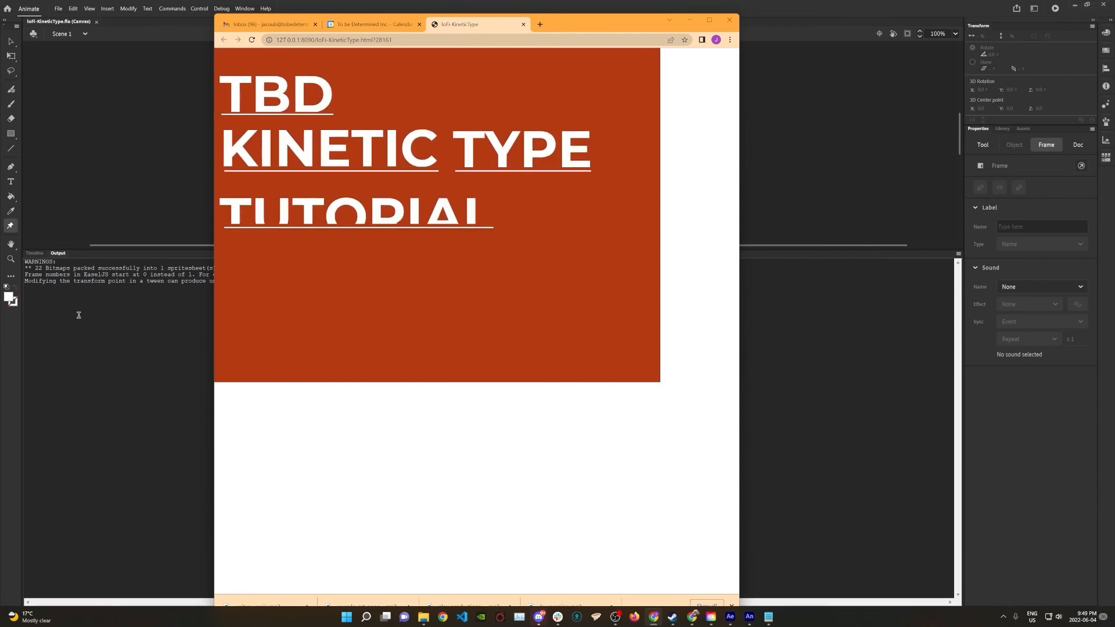
pyautogui.click(253, 40)
pyautogui.click(729, 20)
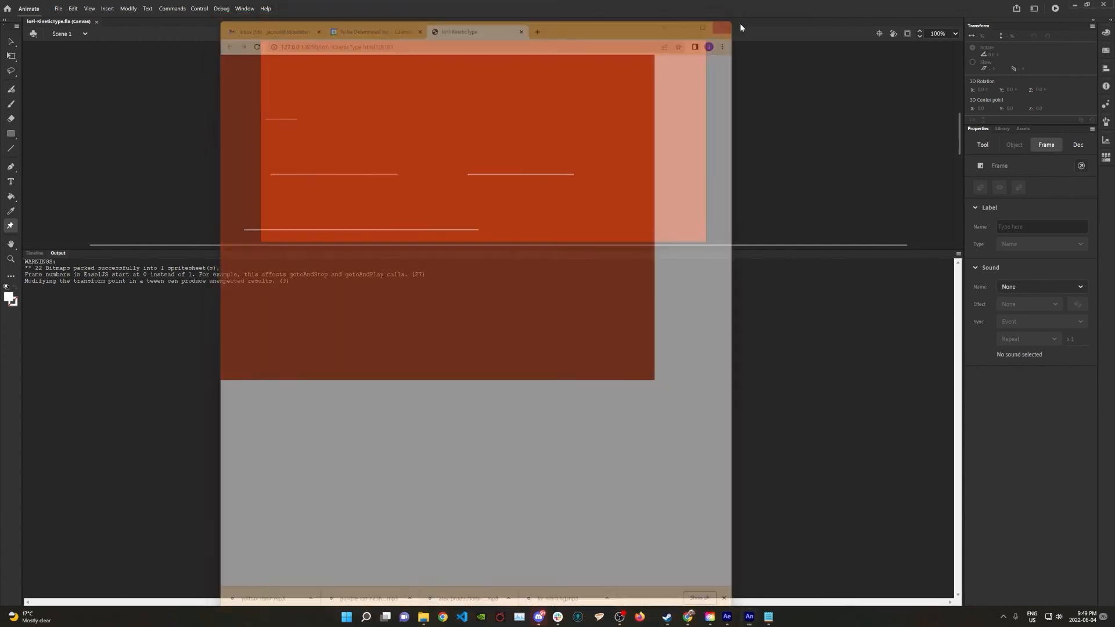
pyautogui.click(347, 330)
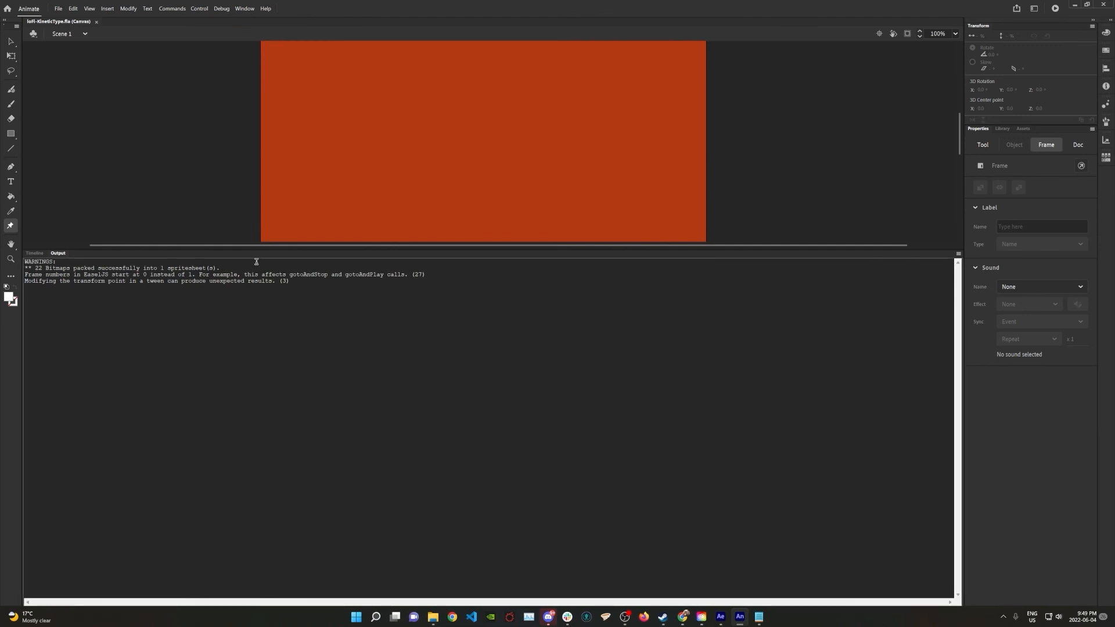
pyautogui.click(36, 253)
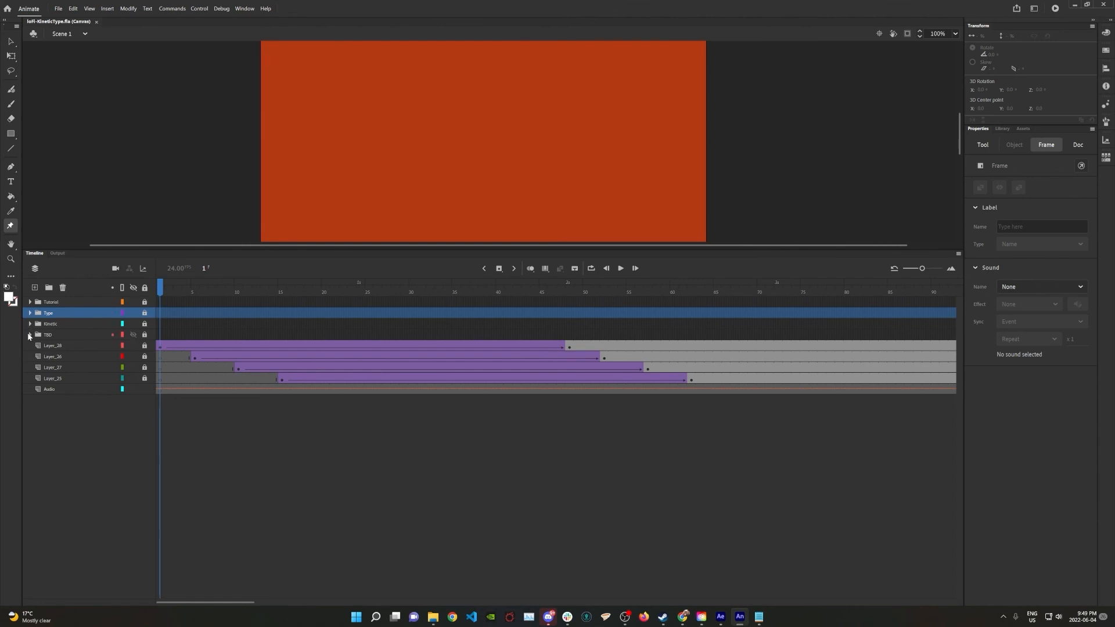
# - Reverse the underline stagger: start the tweens of Layer_25 at frame 1, Layer_27 at 5, Layer_26 at 10 and Layer_28 at 15
pyautogui.click(282, 380)
pyautogui.keyDown('shift'); pyautogui.click(691, 380); pyautogui.keyUp('shift')
pyautogui.moveTo(523, 380); pyautogui.dragTo(400, 380)
pyautogui.keyDown('shift'); pyautogui.click(647, 369); pyautogui.keyUp('shift')
pyautogui.moveTo(550, 367); pyautogui.dragTo(506, 365)
pyautogui.click(160, 347)
pyautogui.moveTo(421, 347); pyautogui.dragTo(543, 347)
# - Examine the Audio layer's properties and the program preferences, leaving all their settings as they are
pyautogui.rightClick(78, 391)
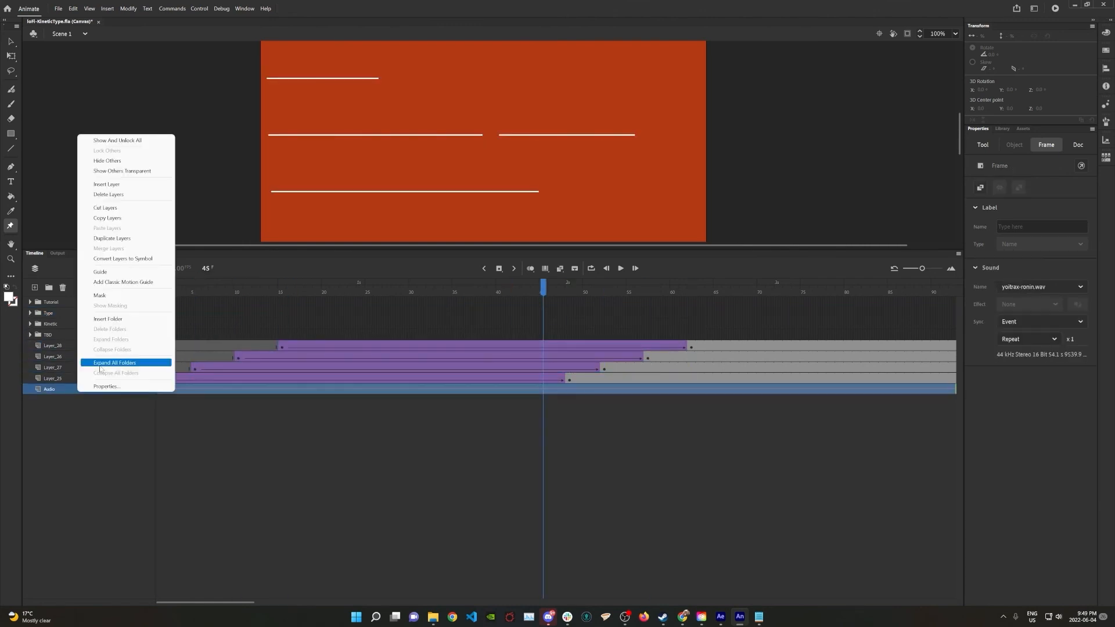
pyautogui.click(107, 386)
pyautogui.click(607, 245)
pyautogui.click(60, 9)
pyautogui.moveTo(73, 9)
pyautogui.moveTo(116, 220)
pyautogui.click(218, 220)
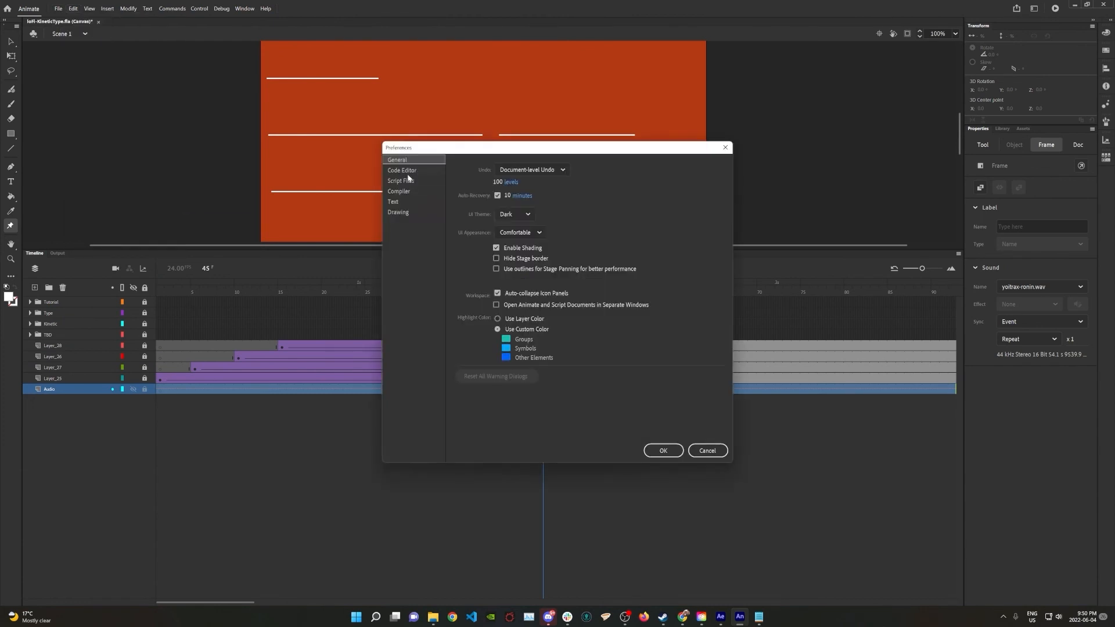
pyautogui.click(408, 193)
pyautogui.click(708, 450)
pyautogui.click(301, 391)
pyautogui.click(128, 8)
pyautogui.moveTo(163, 121)
pyautogui.click(285, 141)
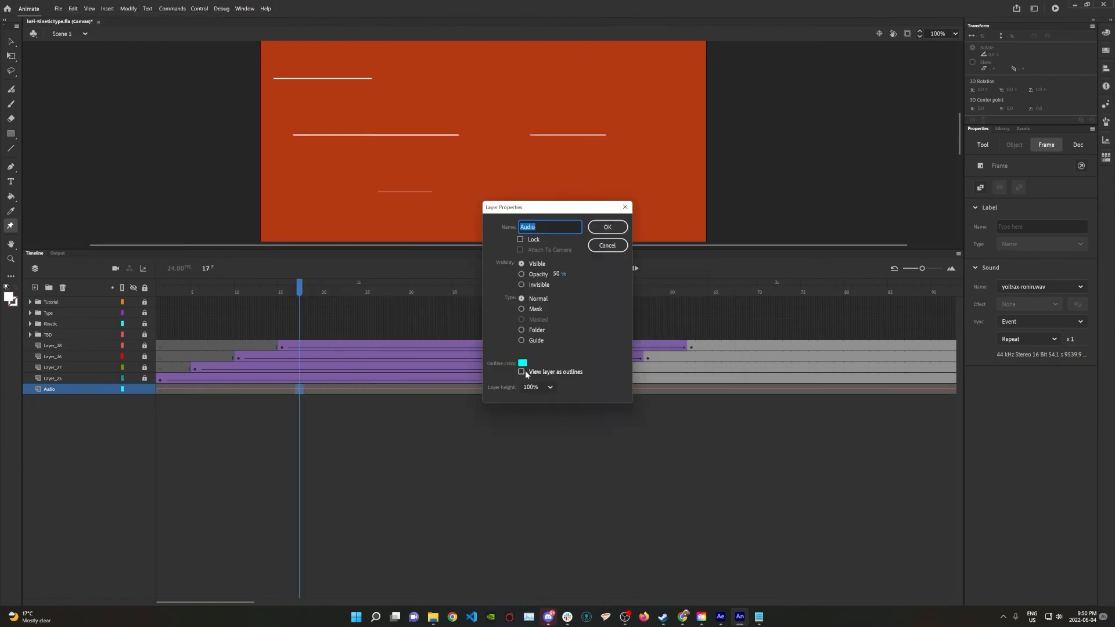
pyautogui.click(599, 250)
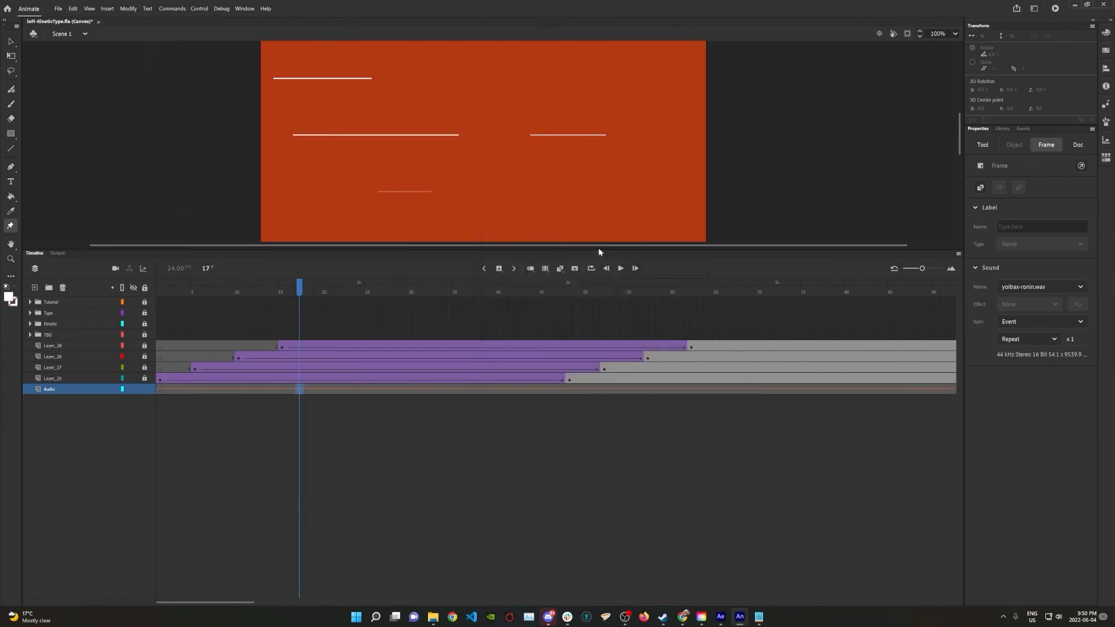
# - Choose the sync mode for the yoitrax-ronin.wav sound on the Audio layer and play the timeline from frame 1
pyautogui.click(1039, 322)
pyautogui.click(1025, 377)
pyautogui.moveTo(290, 296); pyautogui.dragTo(135, 289)
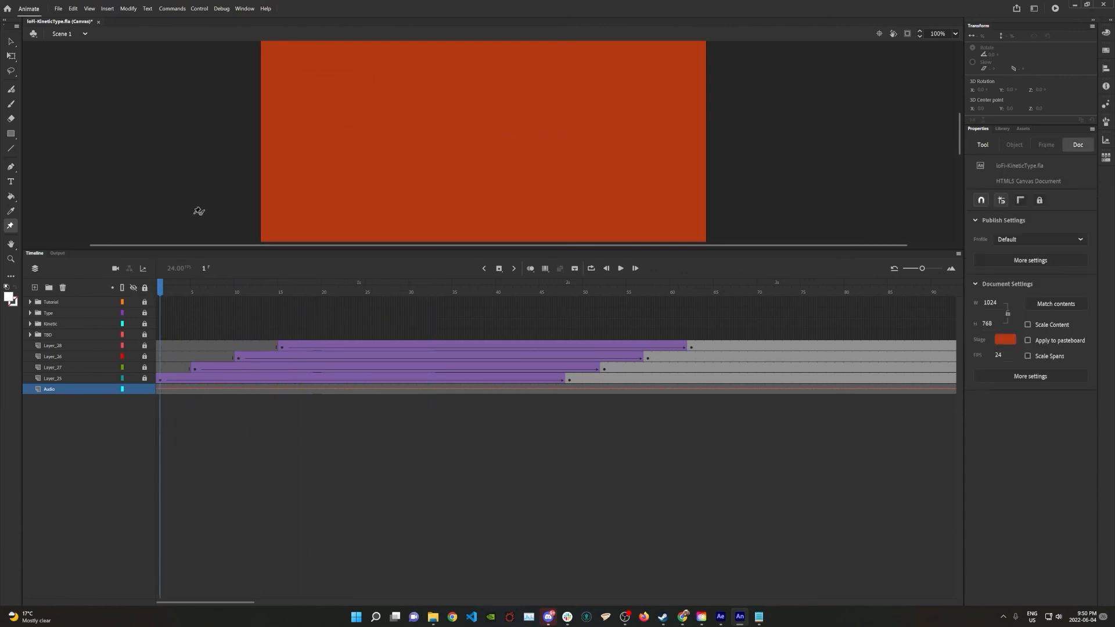
pyautogui.press('Return')
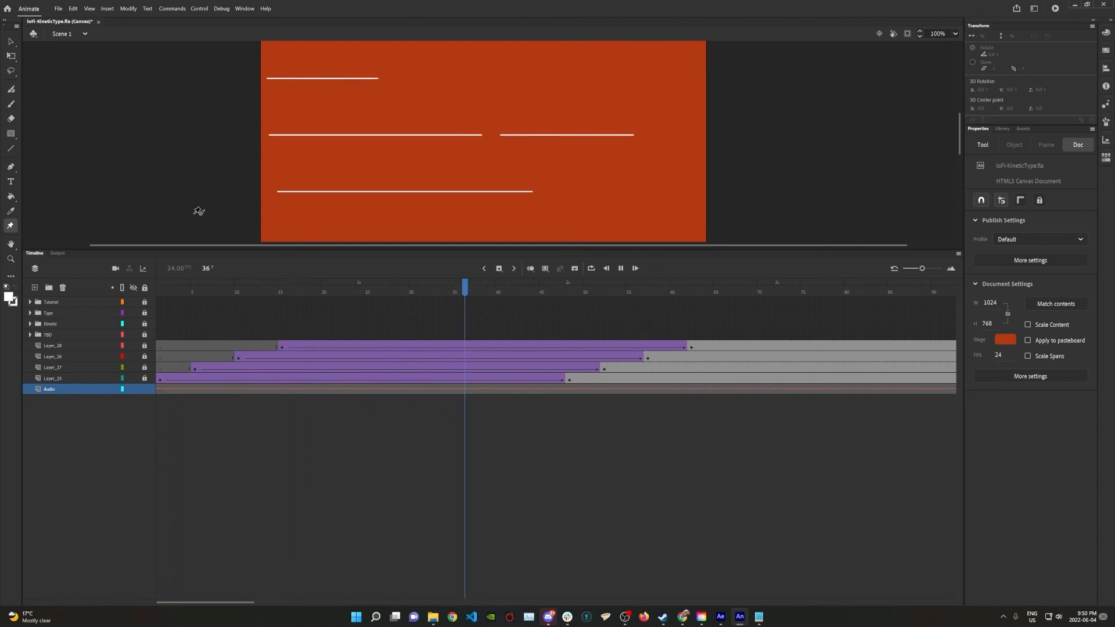